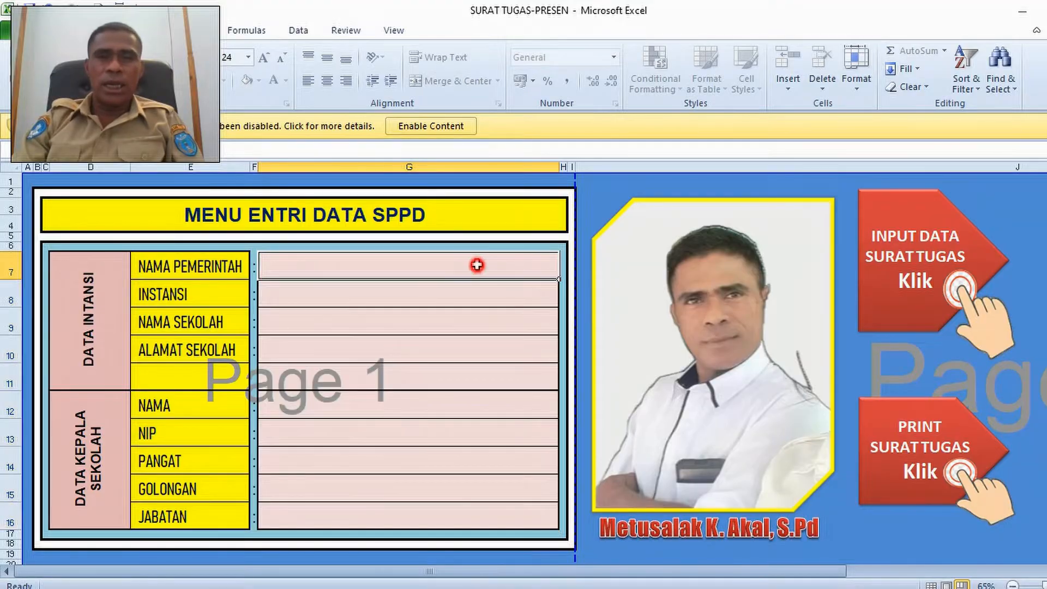
Examine the institution and school principal entry fields on the MENU ENTRI DATA SPPD form
click(458, 449)
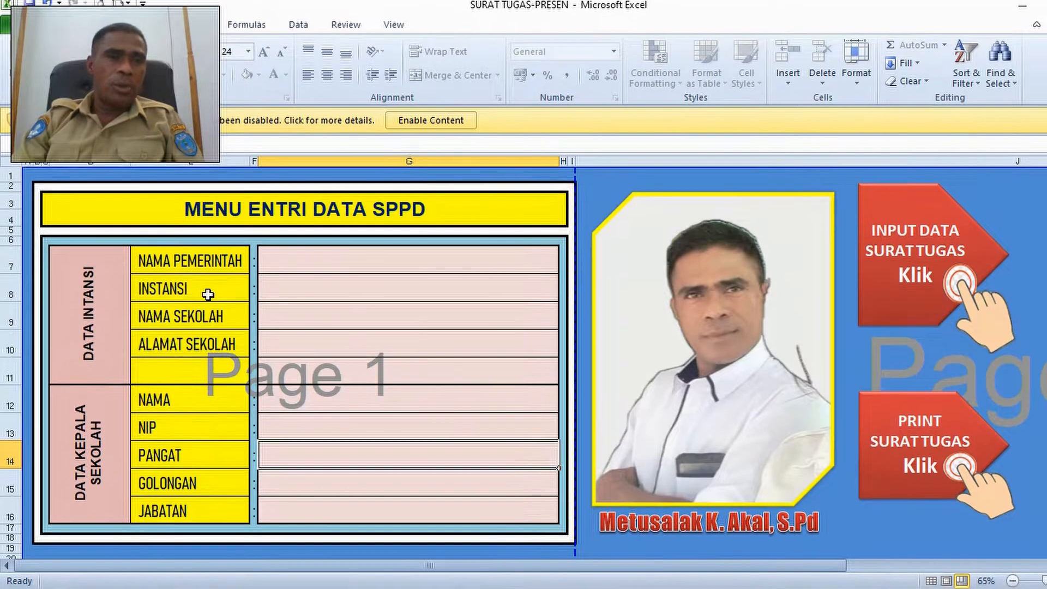
click(209, 294)
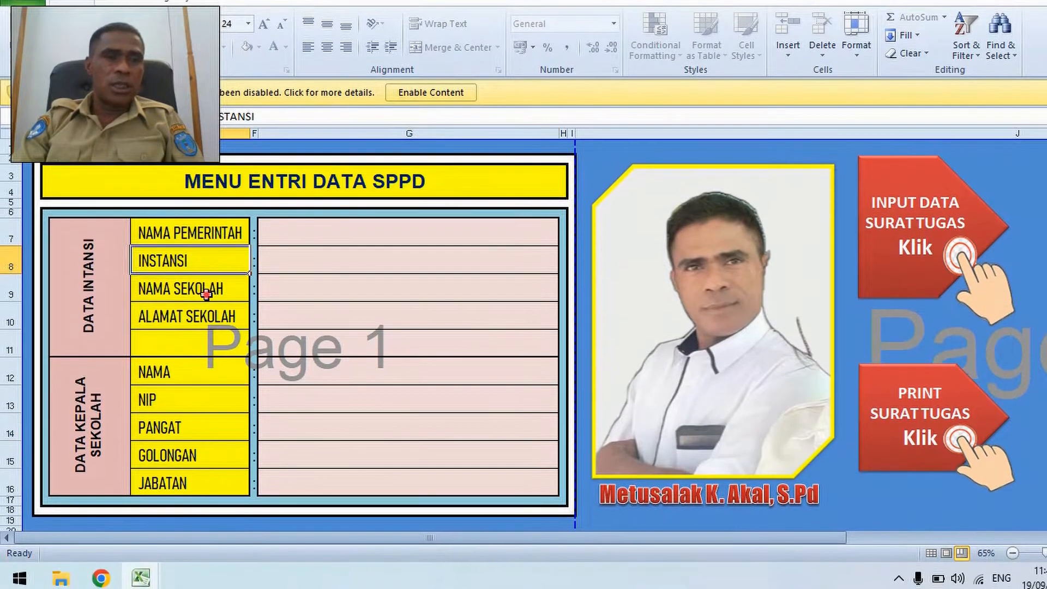
click(206, 294)
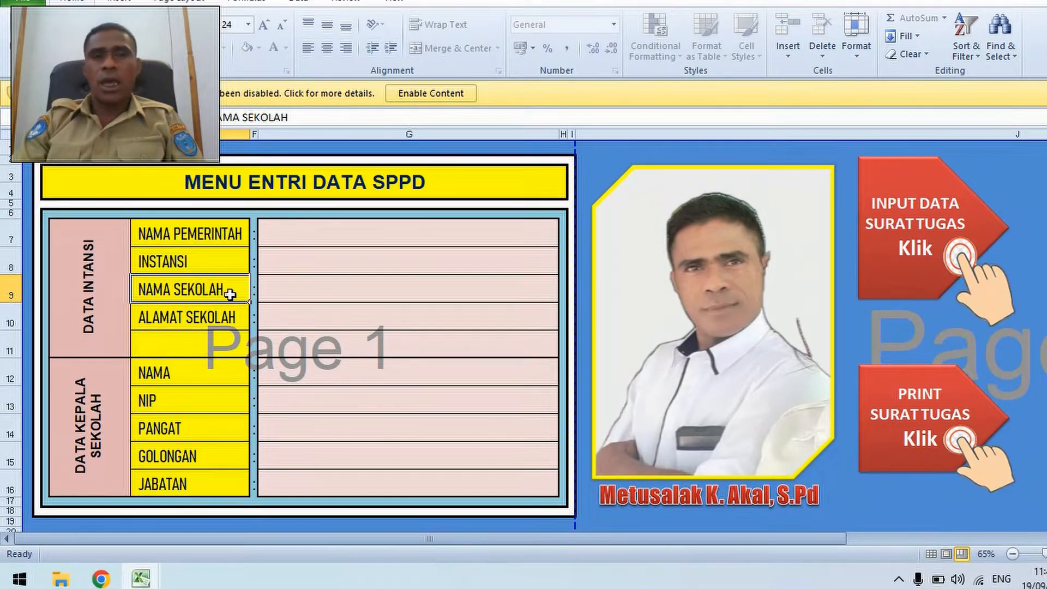
click(401, 294)
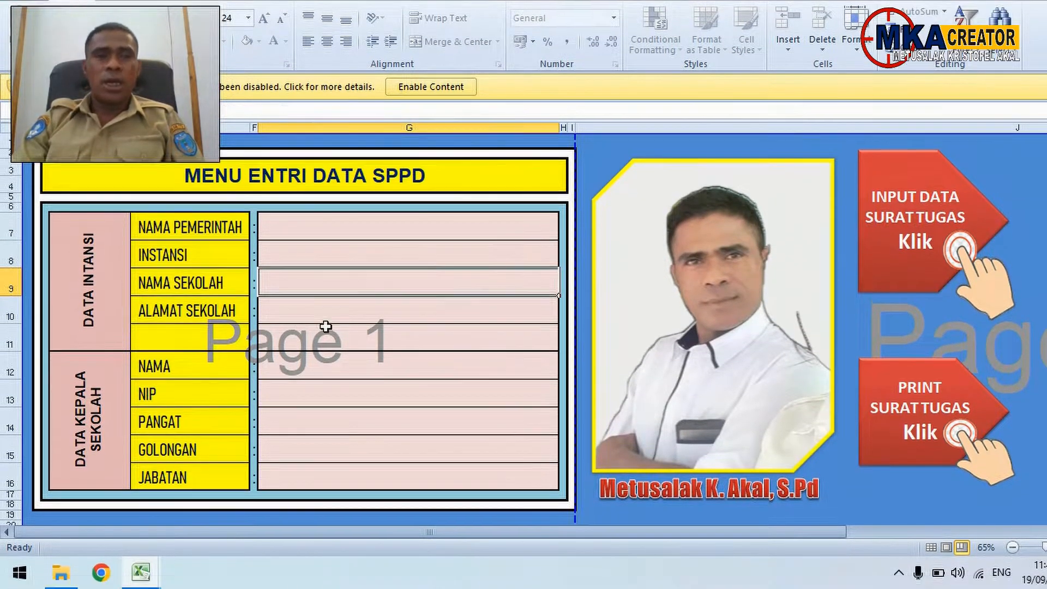
click(353, 391)
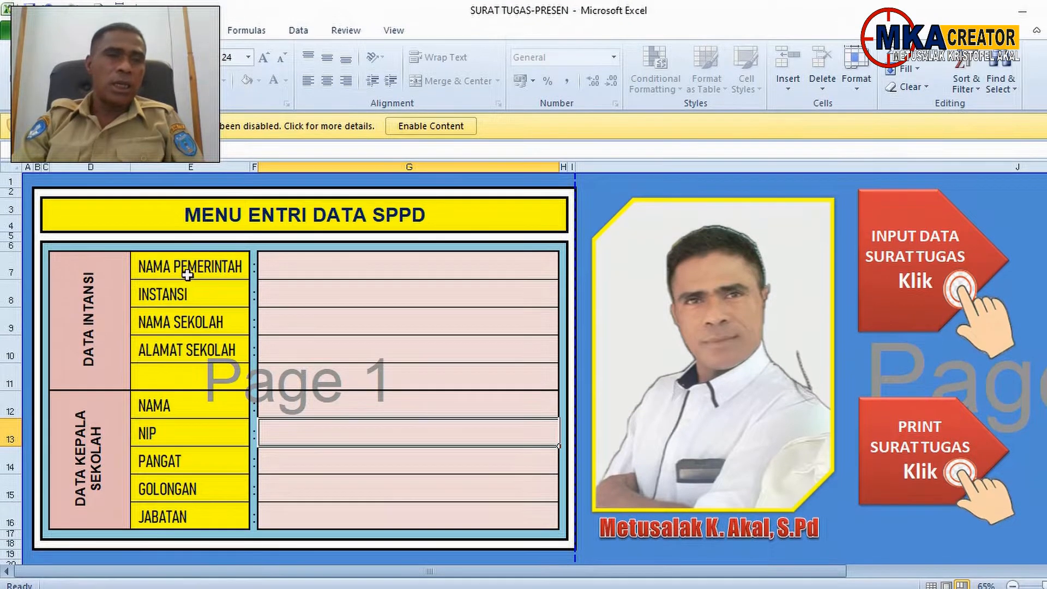
drag(192, 228, 223, 458)
click(349, 342)
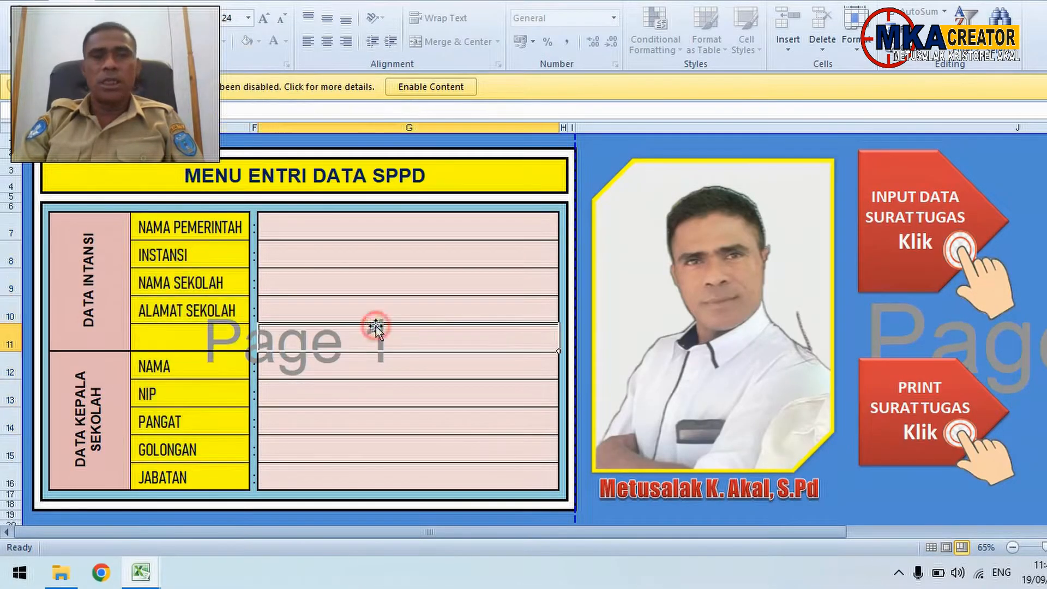
click(480, 400)
click(482, 424)
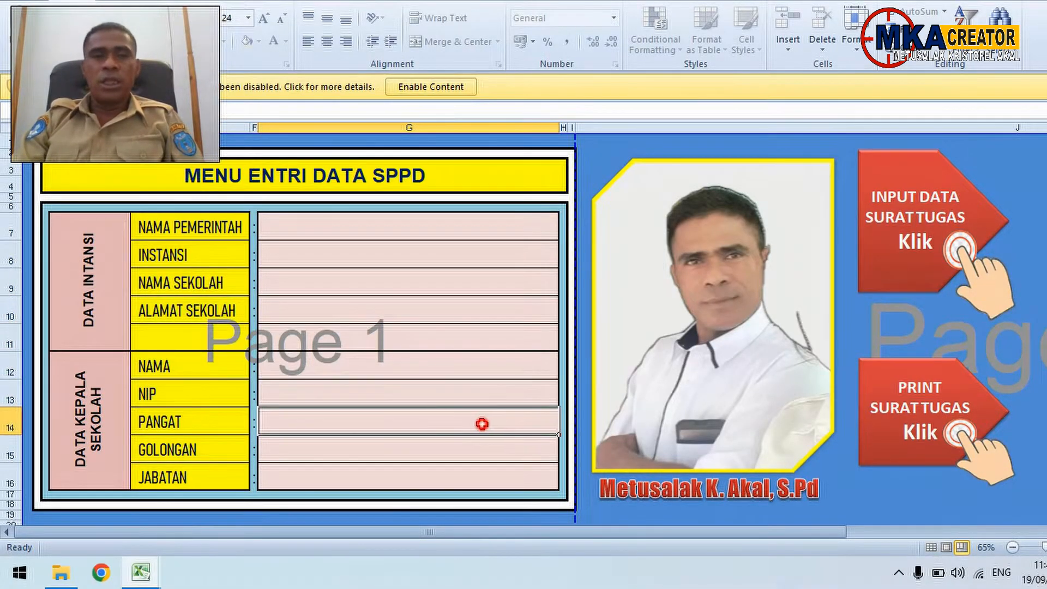
click(449, 334)
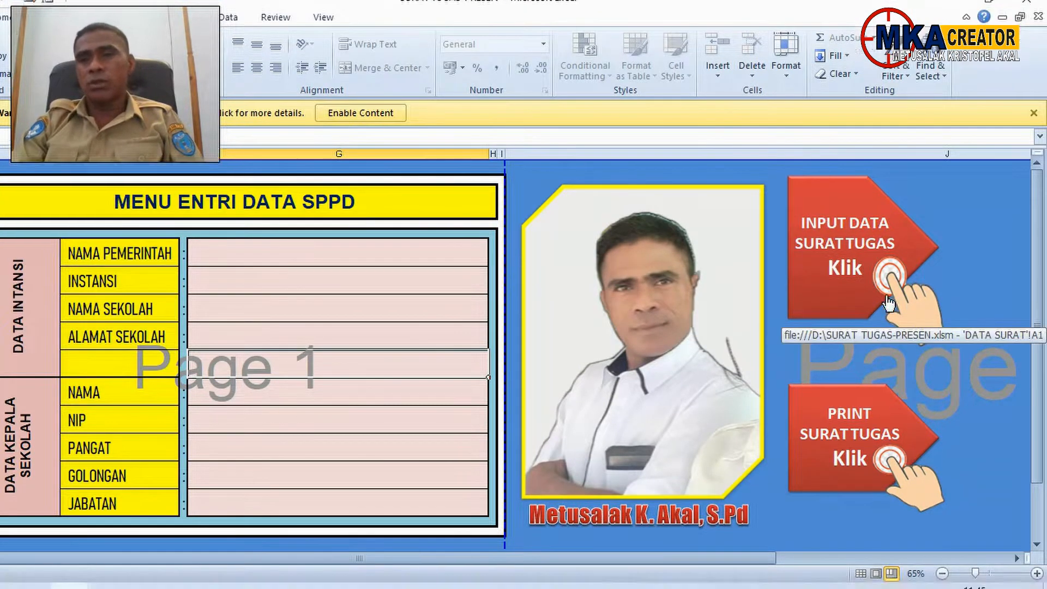
Open the Surat Tugas data input sheet and examine its columns and numbered letter rows from the first record
click(888, 299)
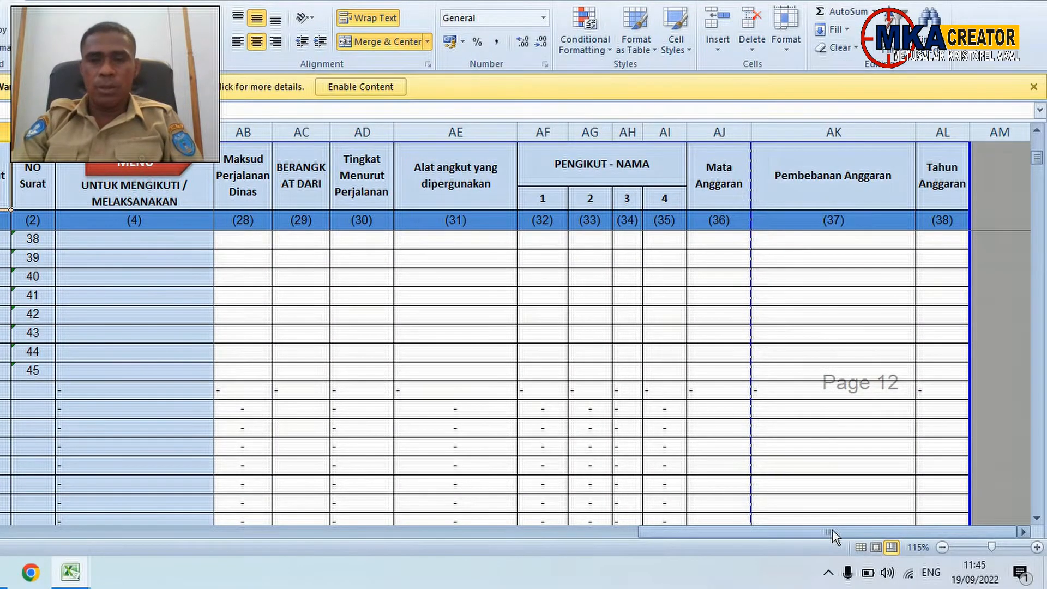
drag(790, 557, 144, 537)
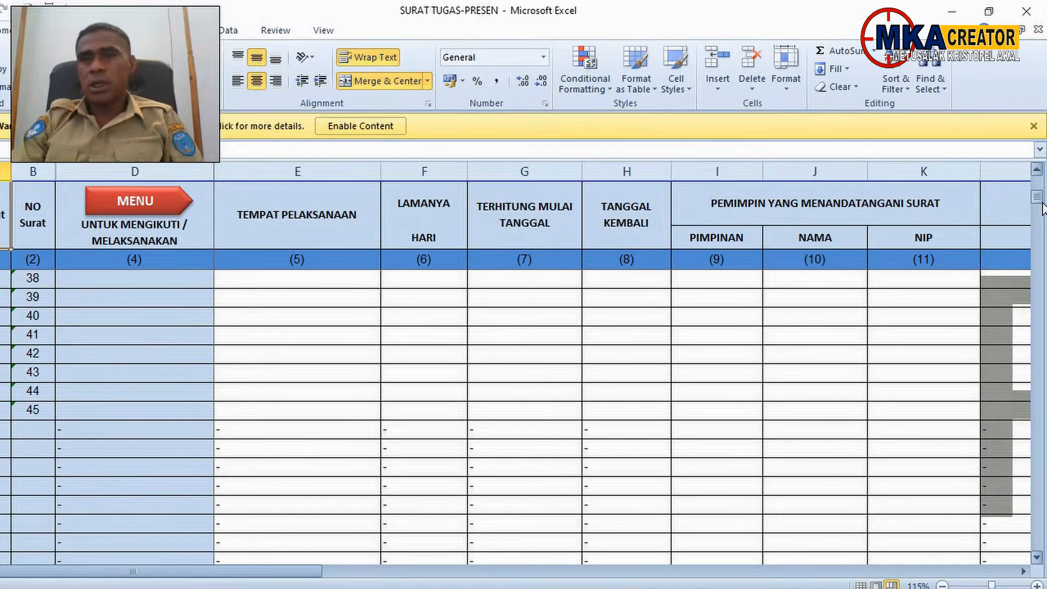
drag(1042, 208, 1039, 180)
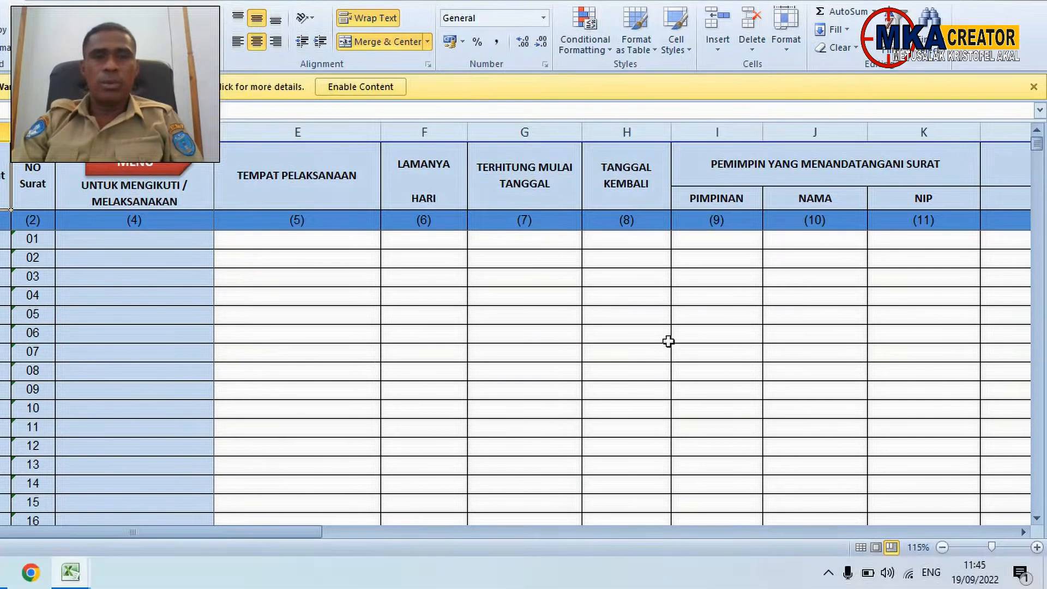
click(326, 317)
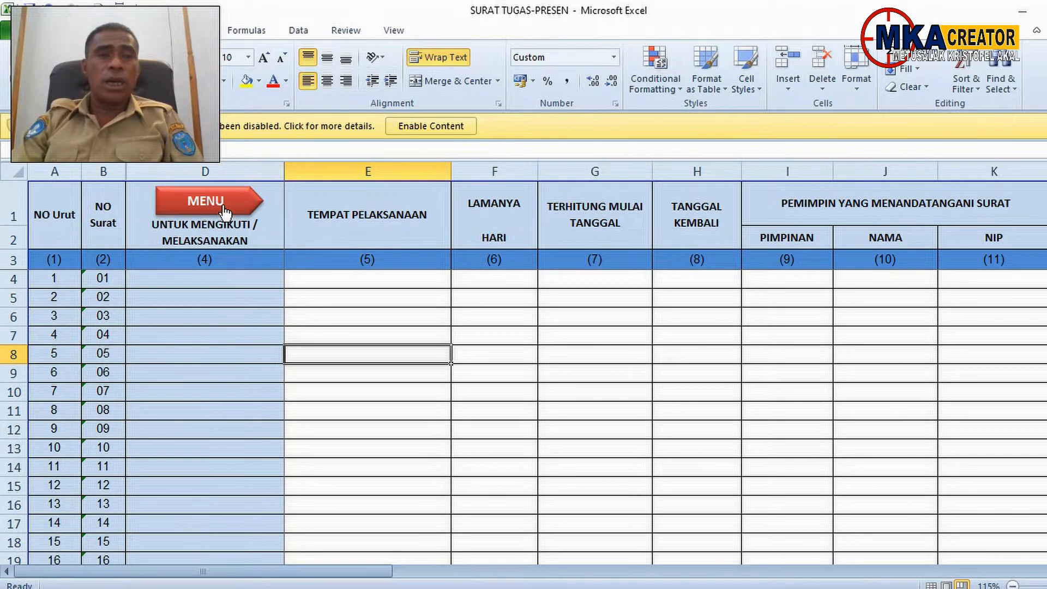
Return to the main menu and open the Surat Tugas print sheet
click(223, 203)
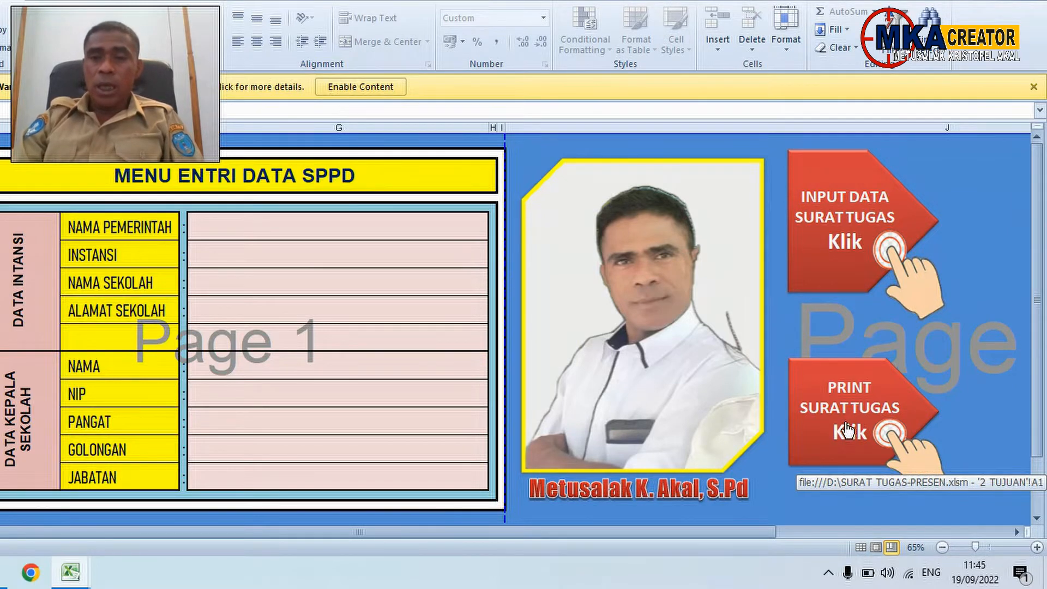
click(858, 416)
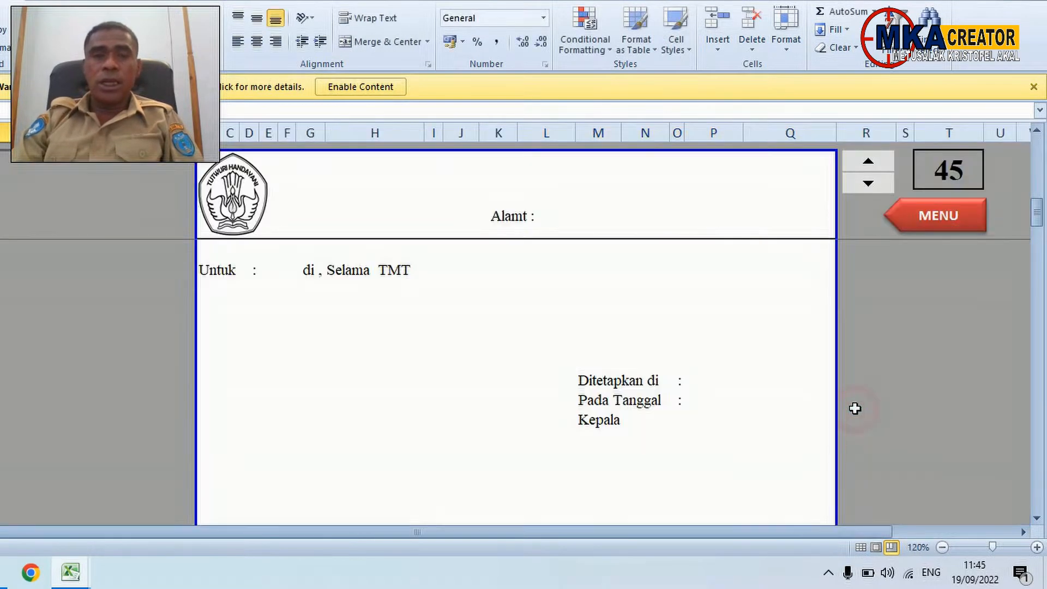
click(752, 354)
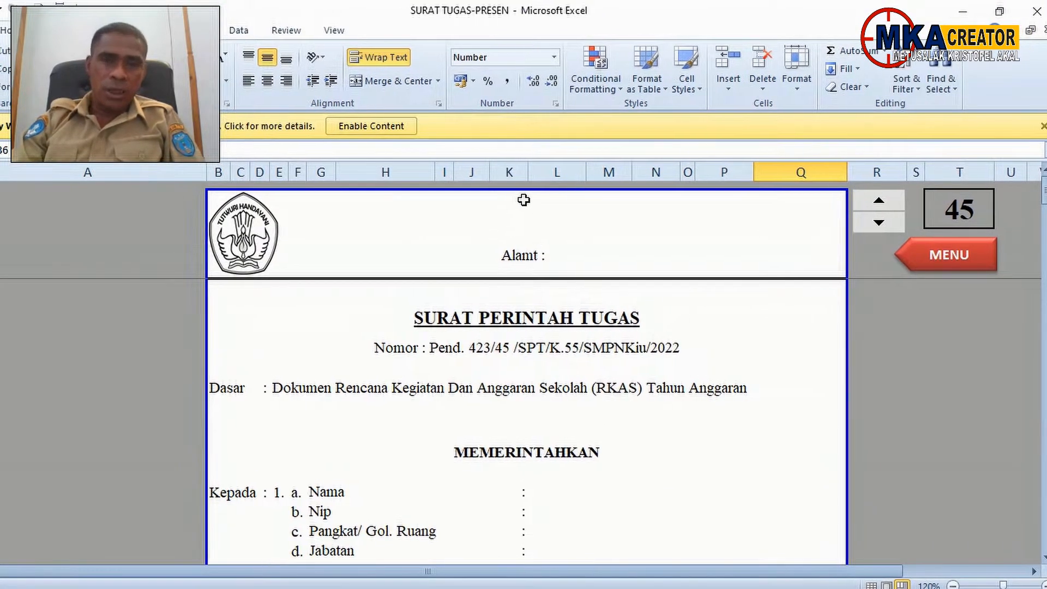
Examine the letterhead rows and the letter number line of the Surat Perintah Tugas
drag(502, 161, 501, 218)
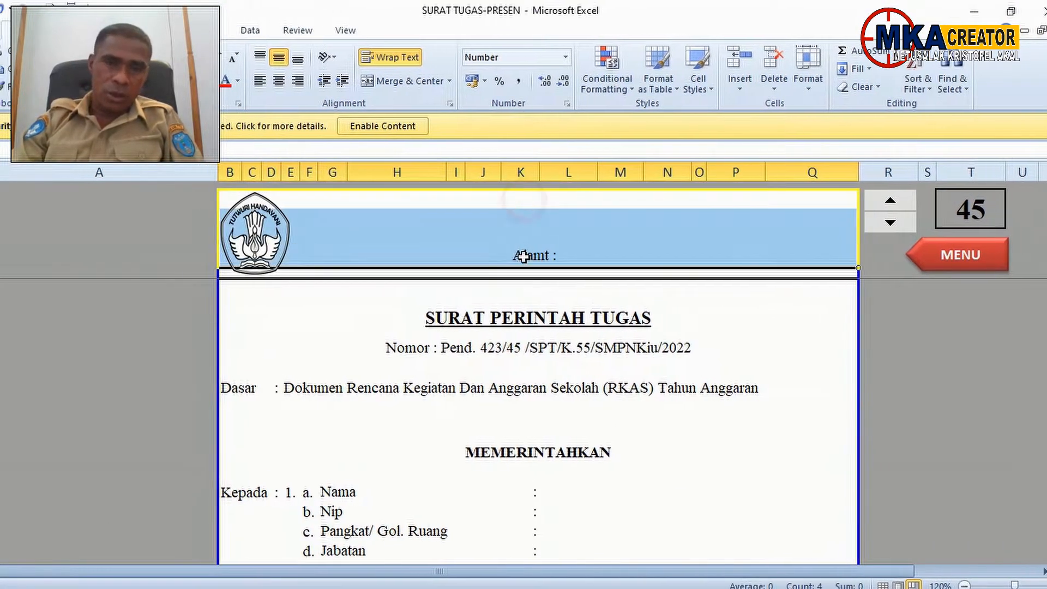
click(580, 233)
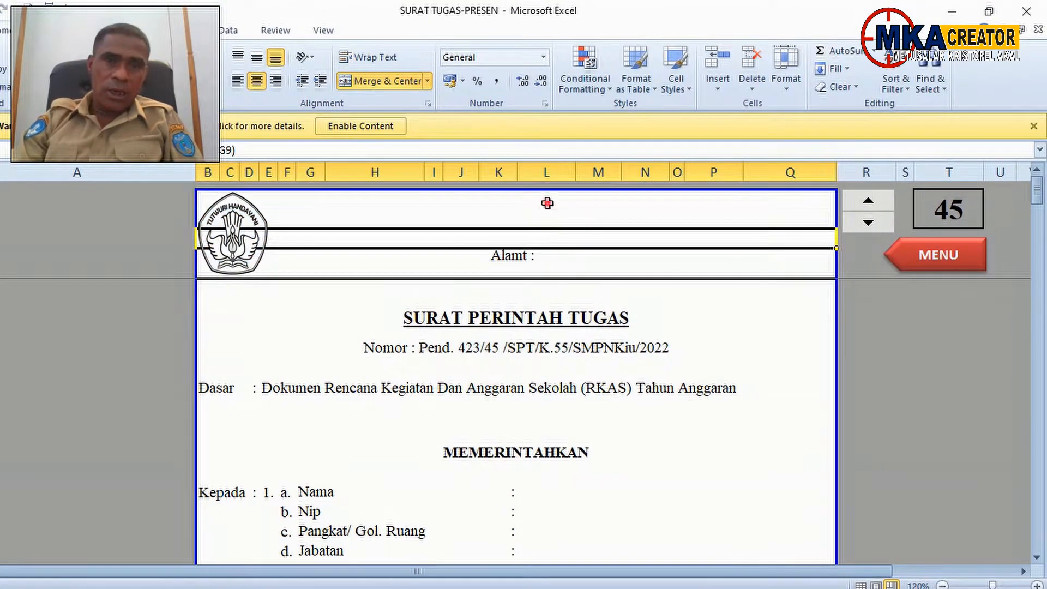
drag(569, 203, 565, 269)
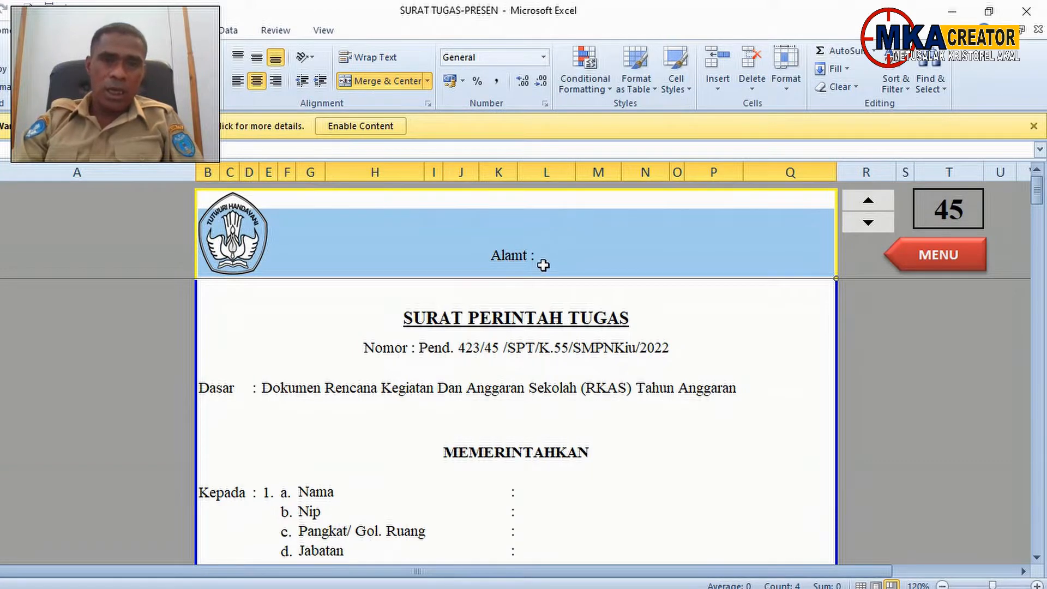
click(543, 265)
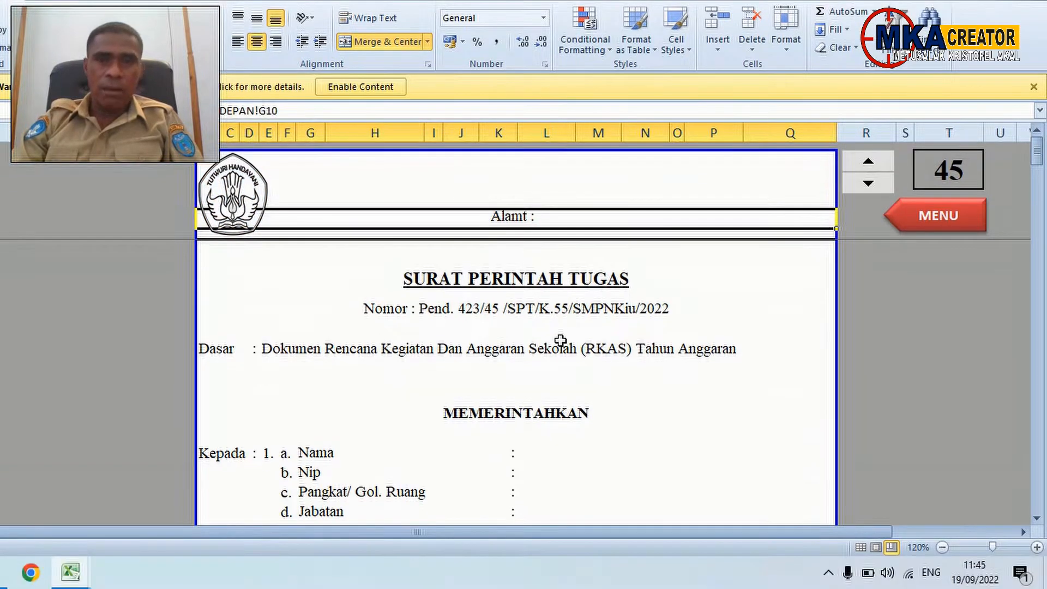
click(522, 308)
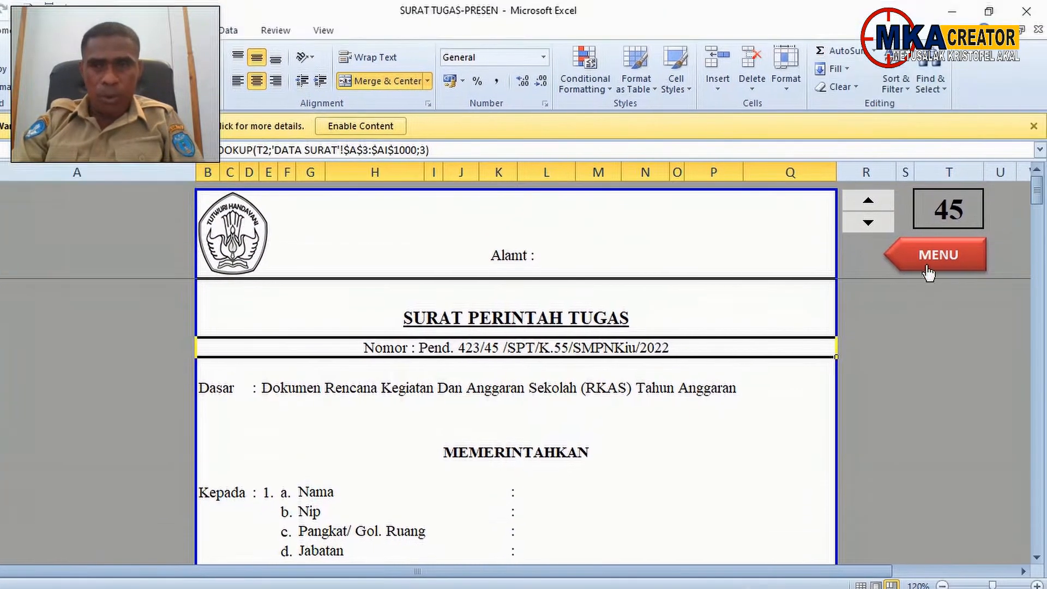
Set the print sheet's record number to 1 and check the letter number line
click(955, 210)
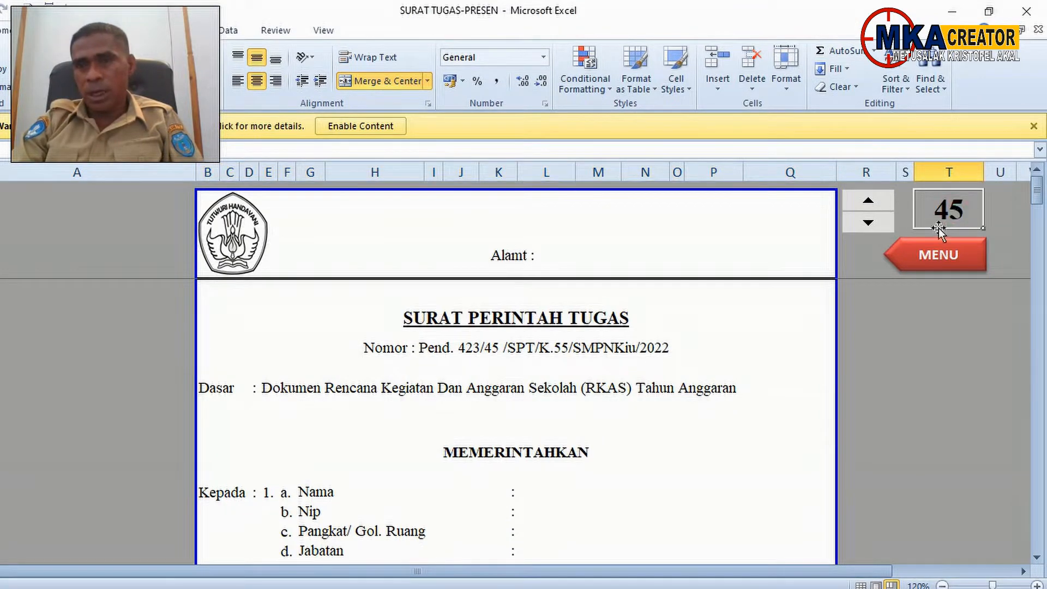
text(1)
key(Return)
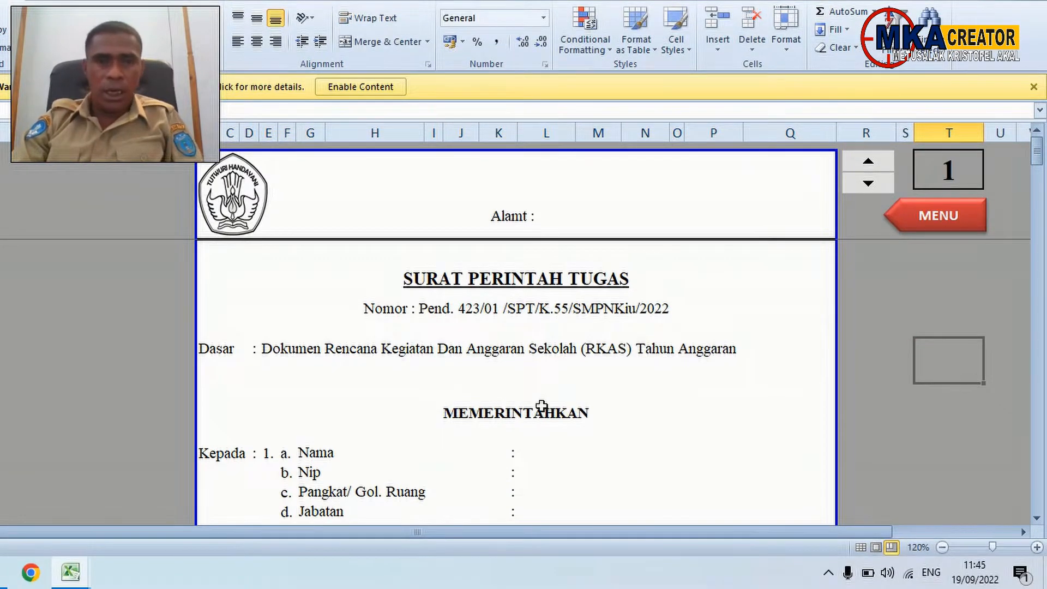
click(480, 308)
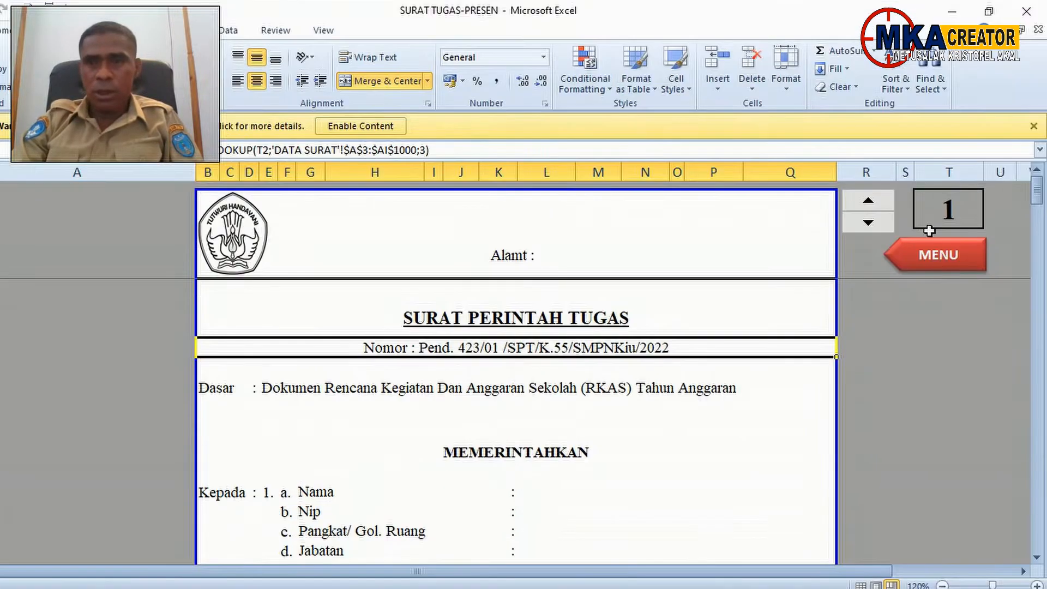
click(946, 200)
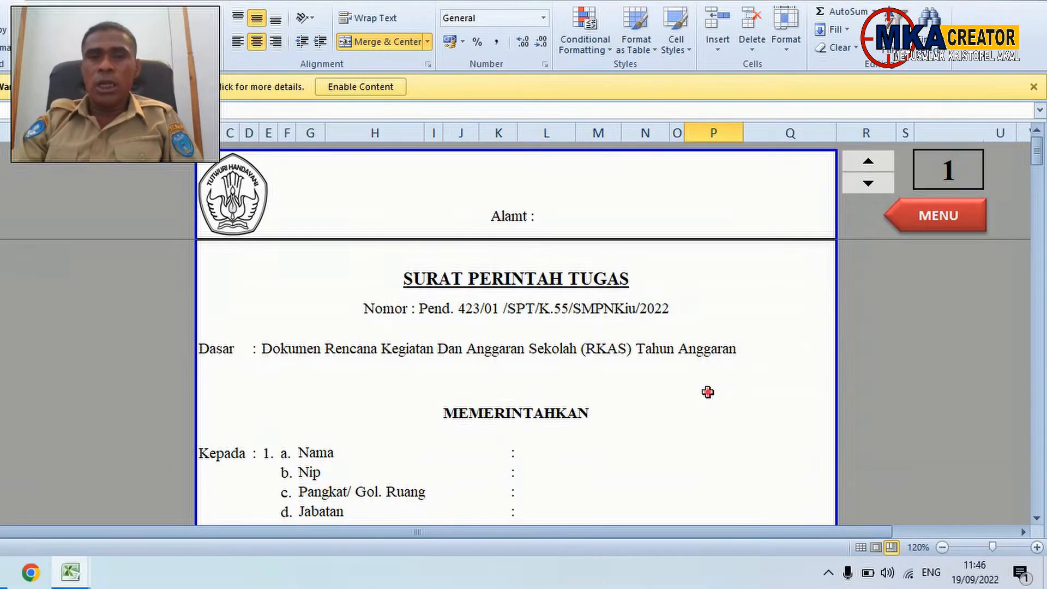
Examine the Surat Perintah Tugas page from its letterhead and title down to the list of assigned employees
click(707, 389)
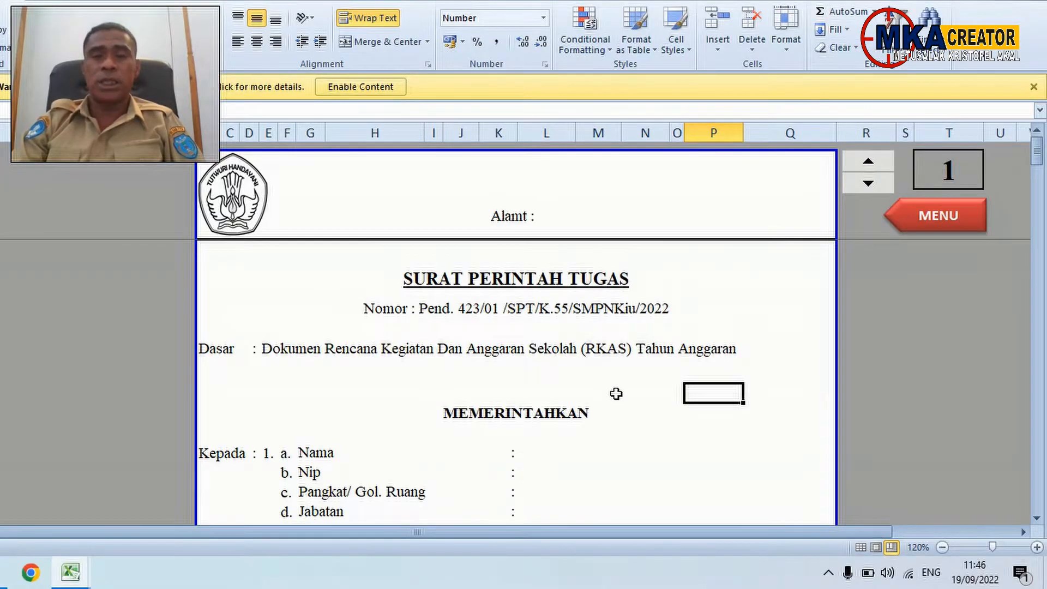
click(613, 433)
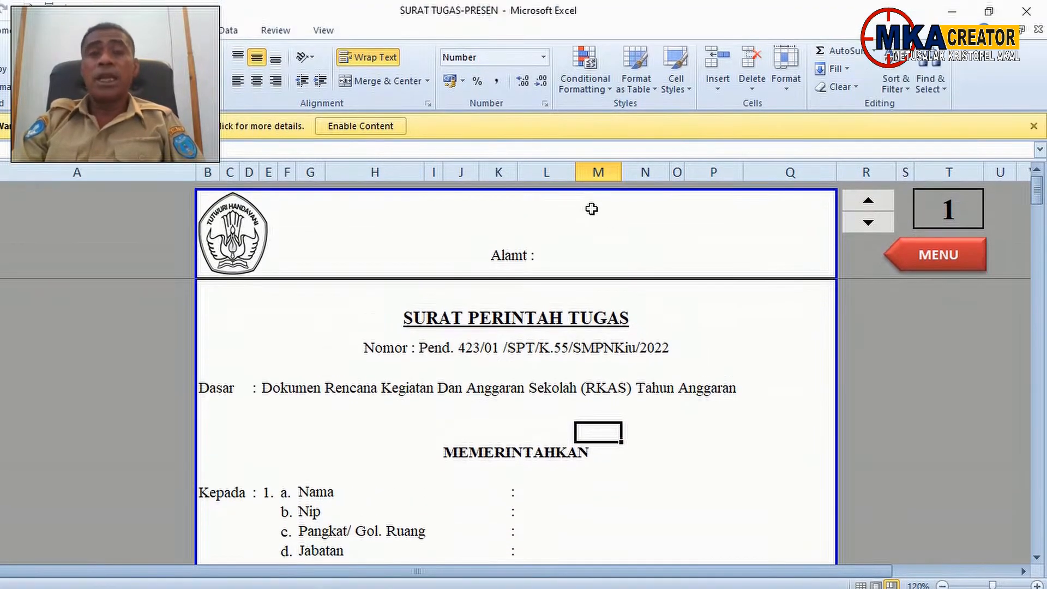
drag(577, 170, 574, 225)
click(561, 351)
click(519, 284)
scroll(534, 321, down, 12)
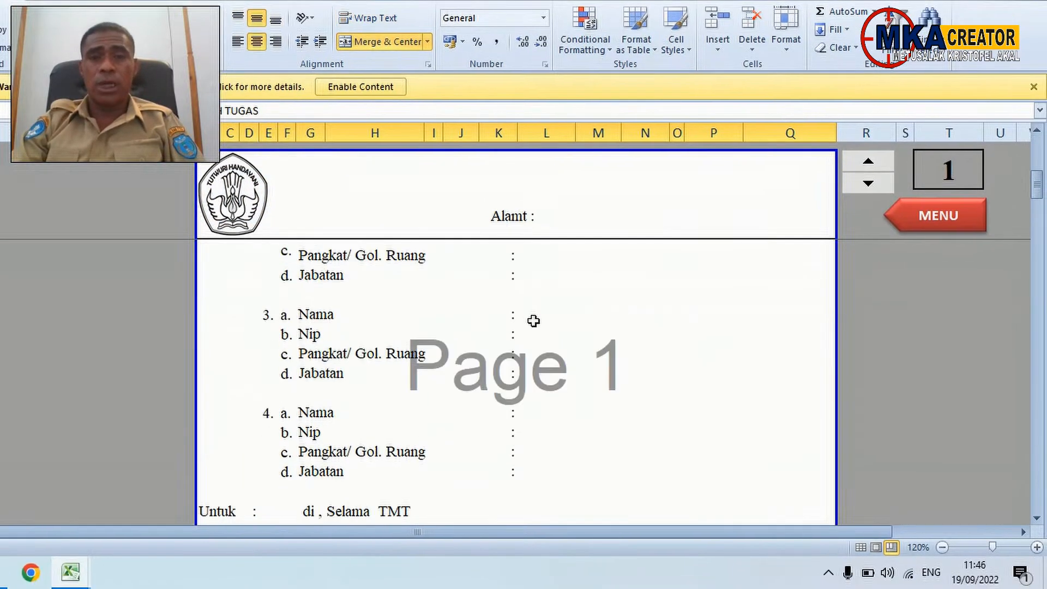
scroll(533, 320, up, 5)
scroll(533, 321, up, 3)
Examine the Surat Perintah Perjalanan Dinas (SPPD) pages, including the employee details and the arrival and departure section
scroll(533, 320, down, 9)
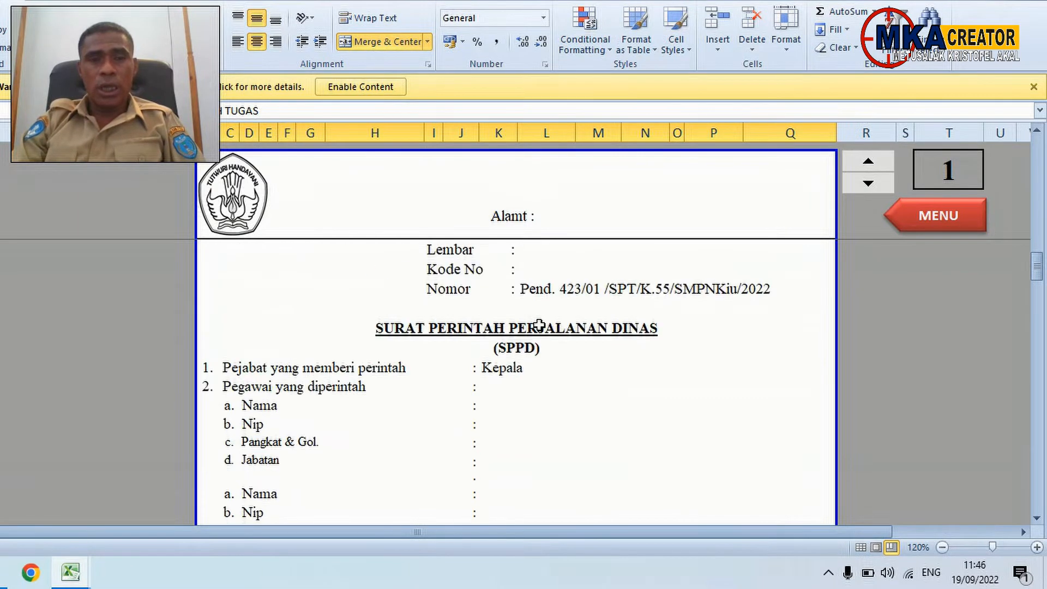
click(618, 341)
scroll(599, 390, down, 15)
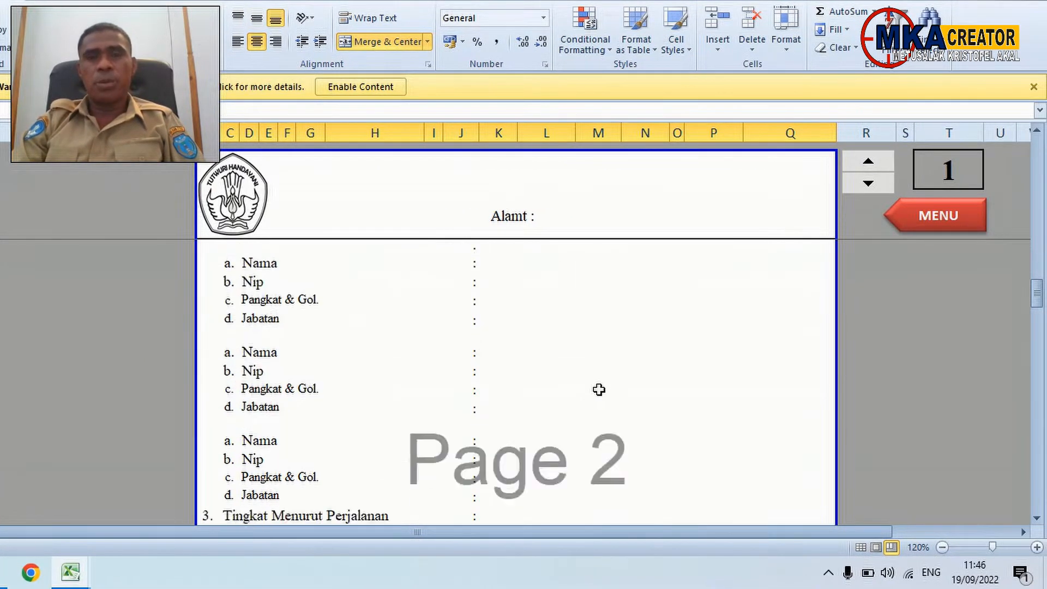
scroll(604, 387, up, 2)
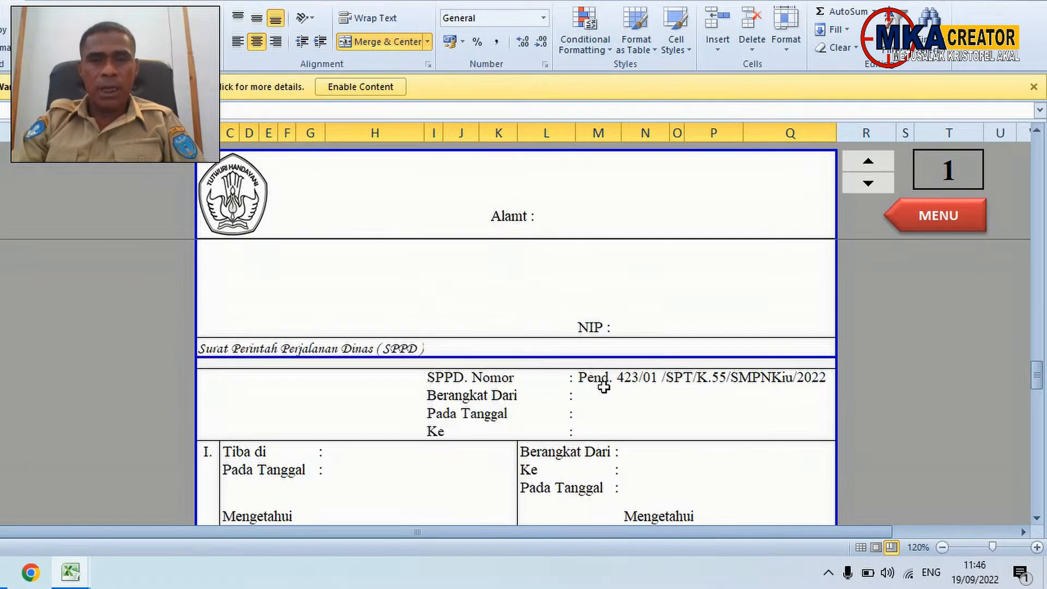
click(604, 389)
scroll(606, 385, up, 2)
scroll(606, 384, up, 15)
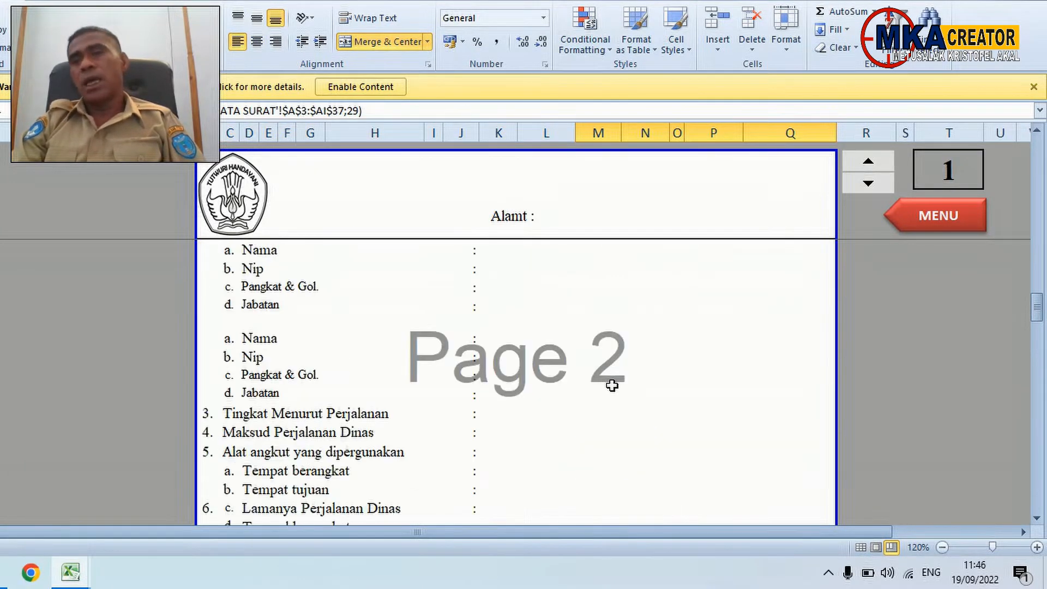
click(609, 387)
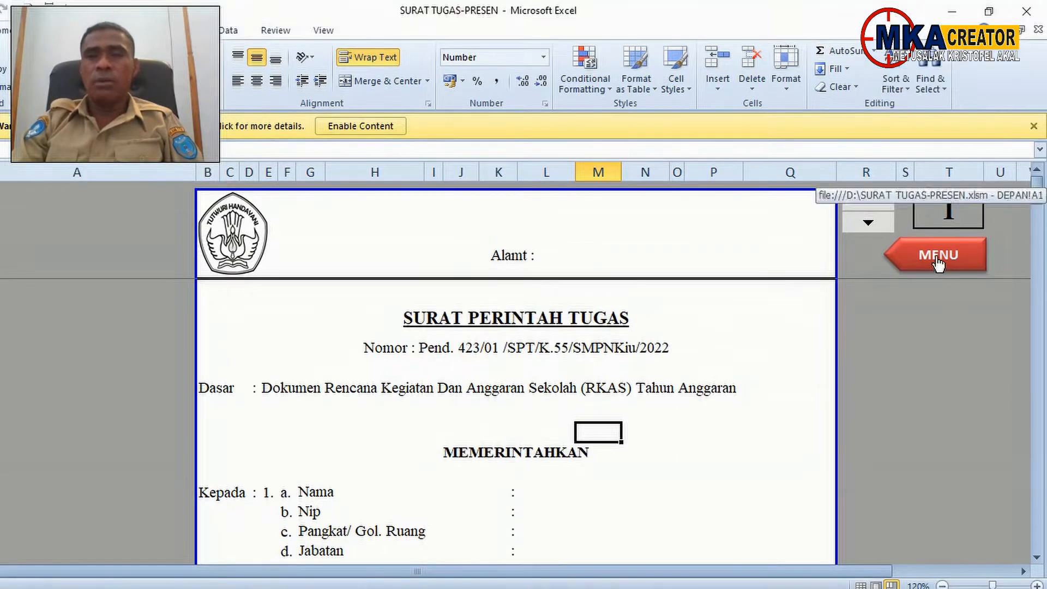
Go back to the main menu and reopen the Surat Tugas data input sheet
click(938, 223)
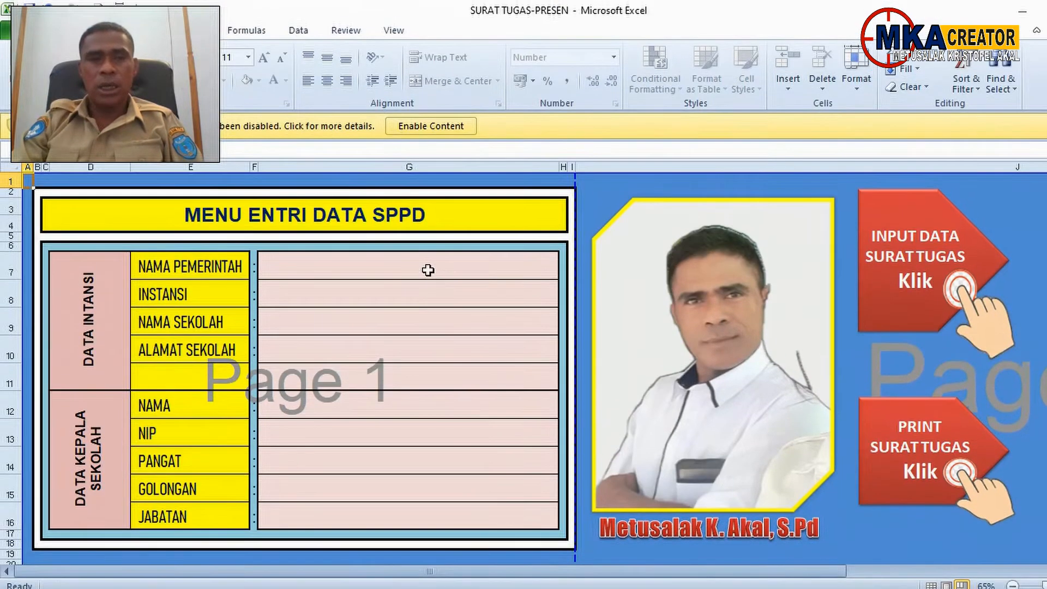
drag(357, 297, 355, 470)
click(884, 240)
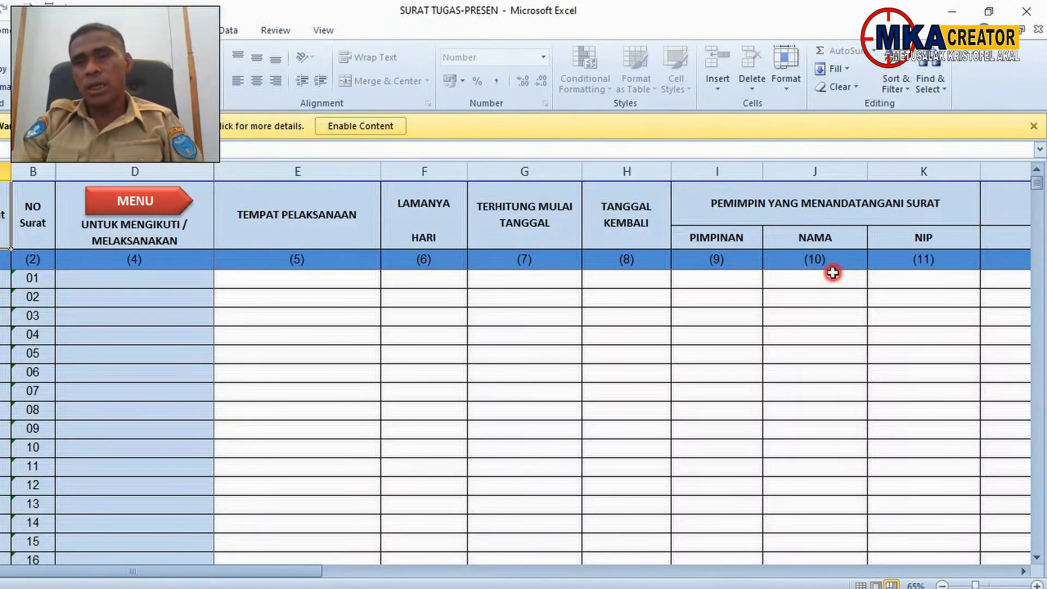
click(788, 308)
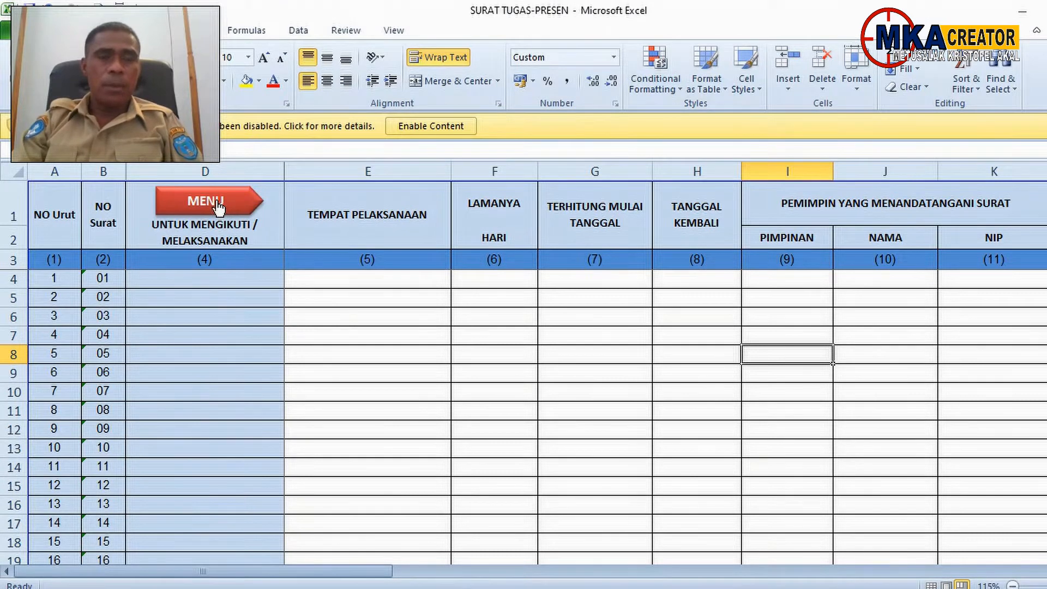
Return to the main menu and switch to Sheet1 of the DATA workbook holding the prepared school data
click(217, 206)
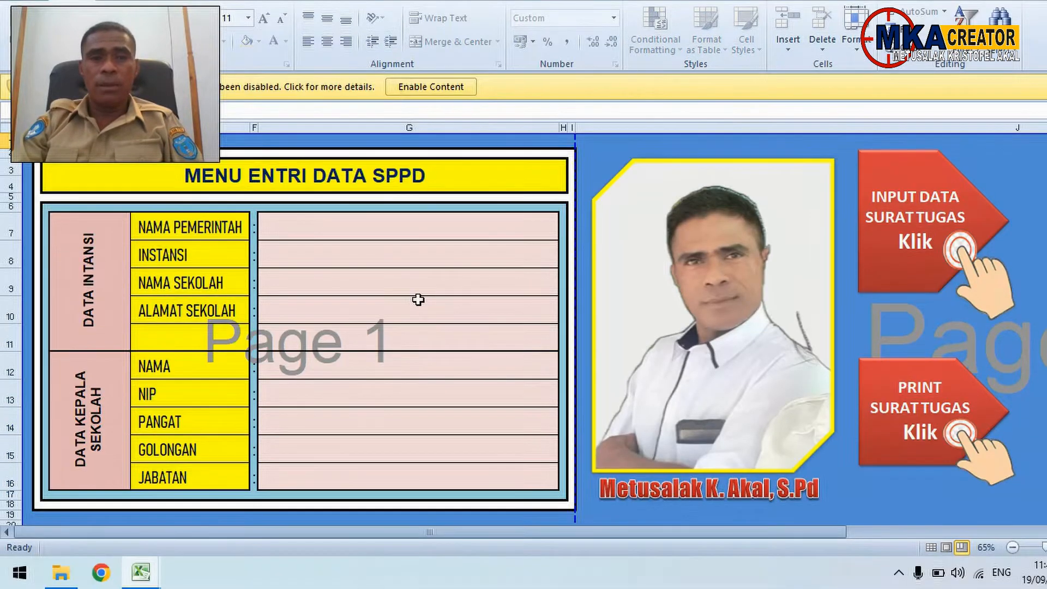
click(419, 338)
click(402, 274)
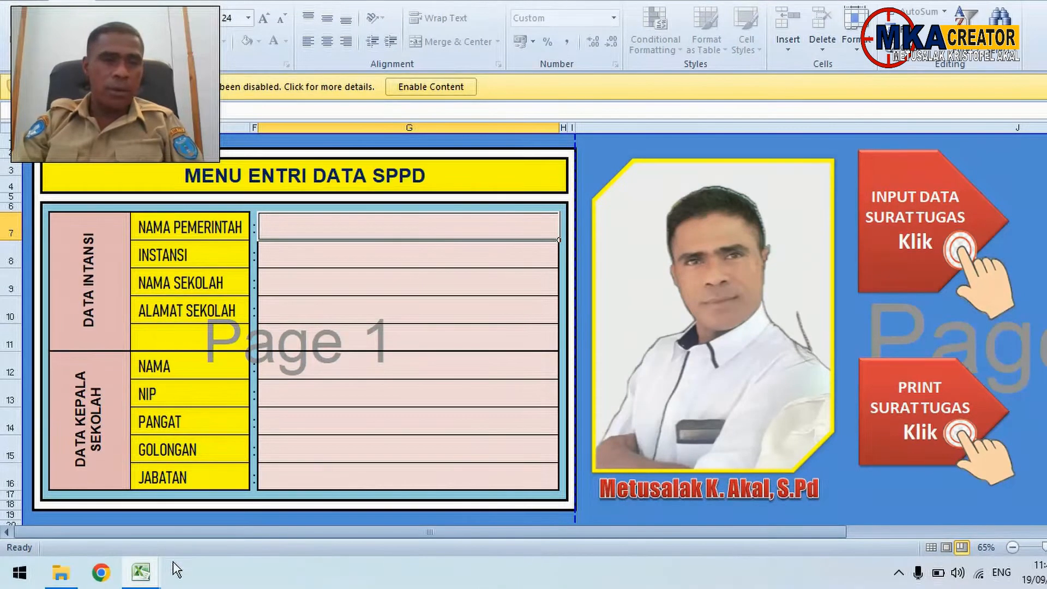
click(151, 578)
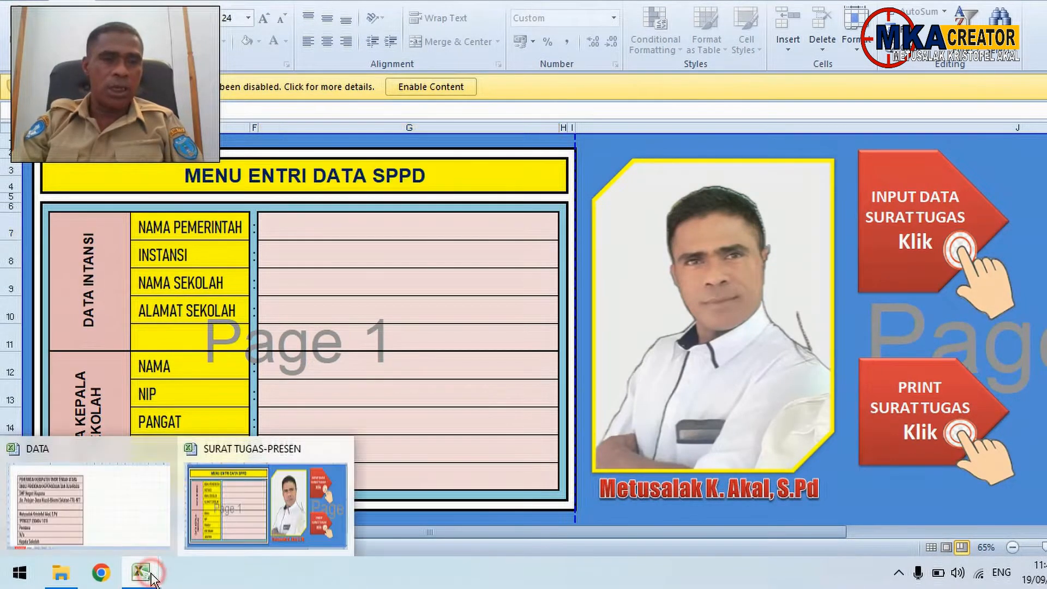
click(71, 529)
click(327, 367)
click(855, 374)
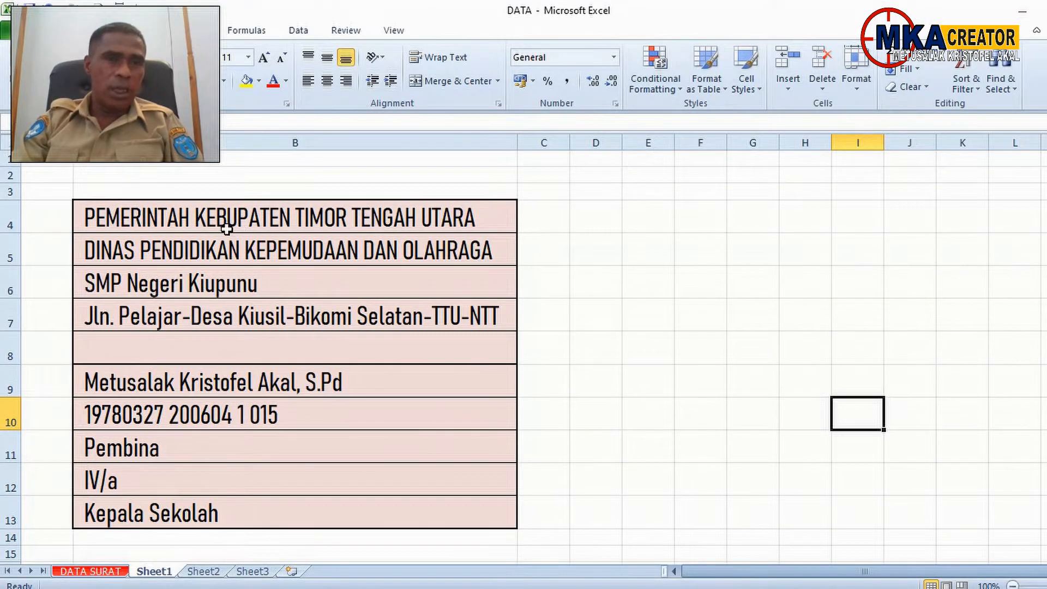
Examine the prepared entries in column B, from the government name and school address down to the principal's details and position
click(204, 221)
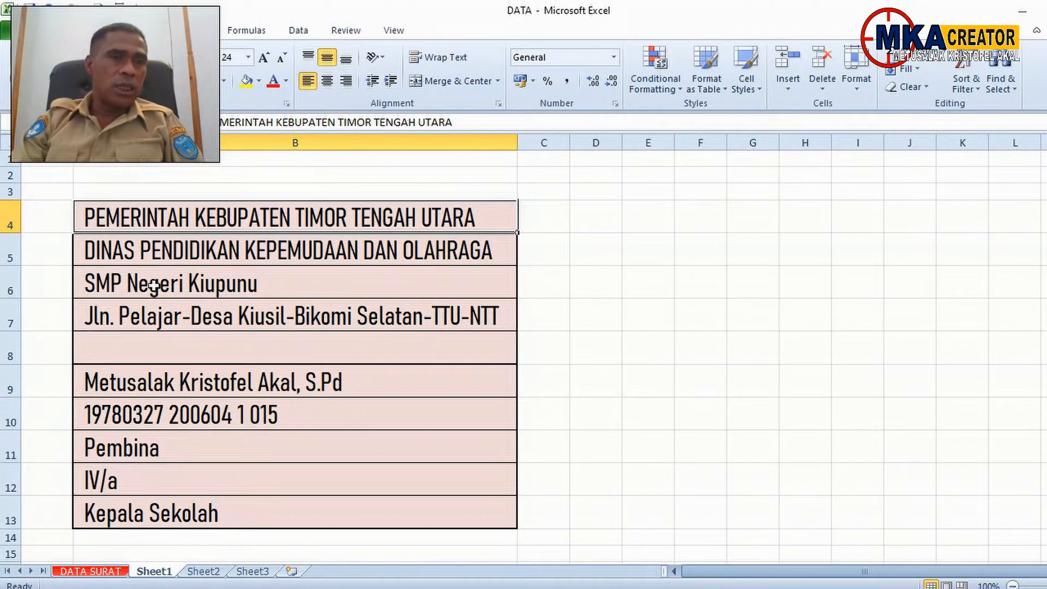
click(417, 263)
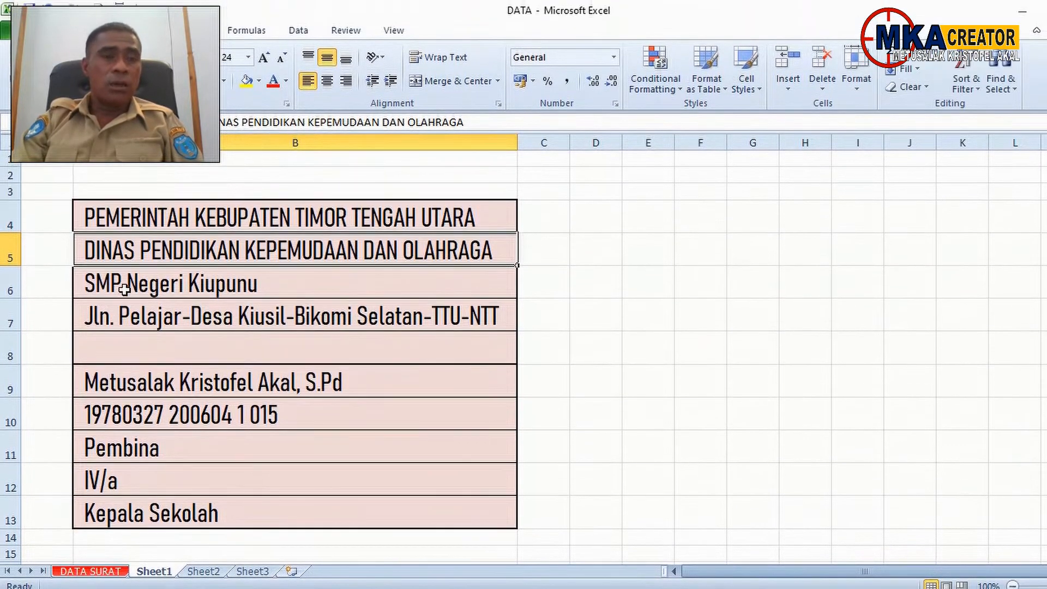
click(124, 289)
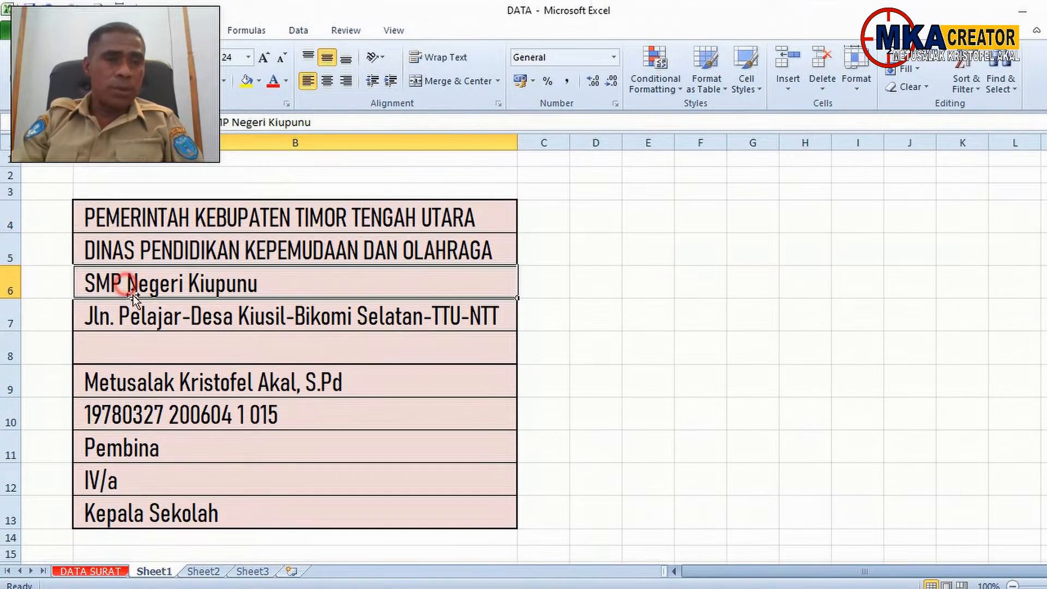
click(169, 327)
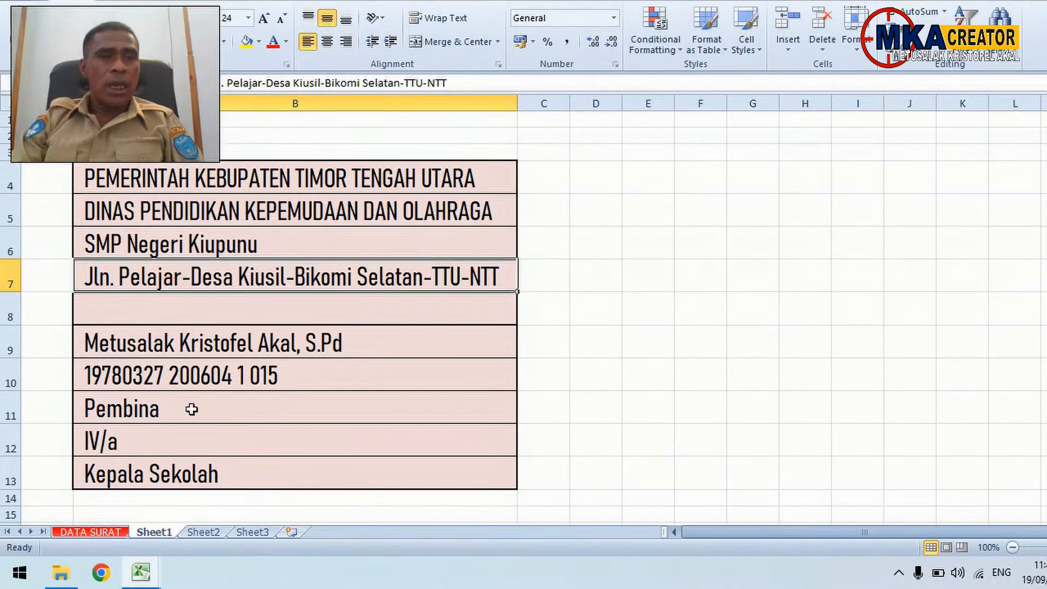
click(143, 354)
click(153, 381)
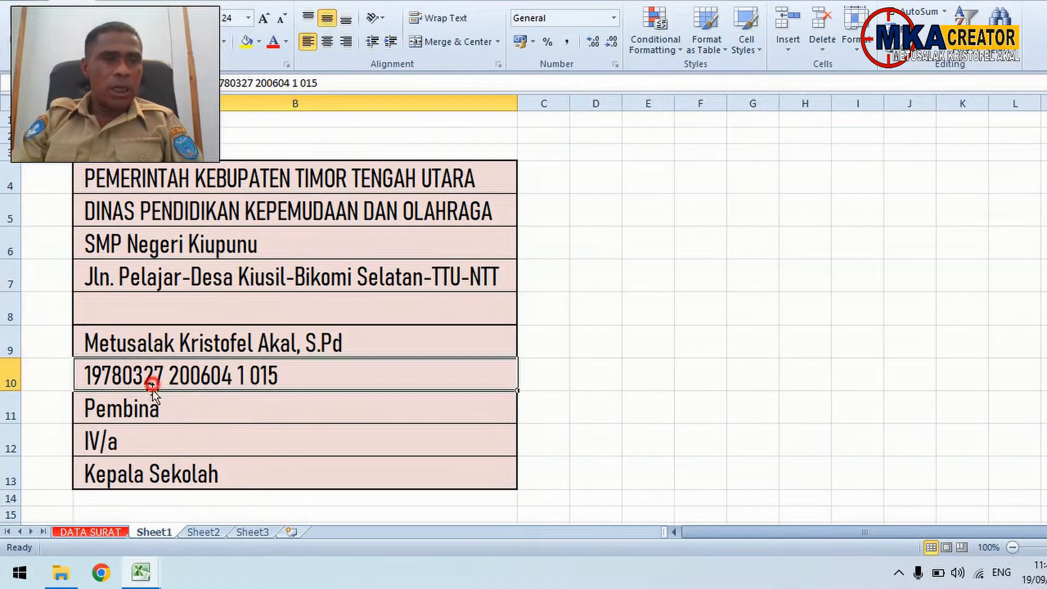
click(154, 410)
click(147, 448)
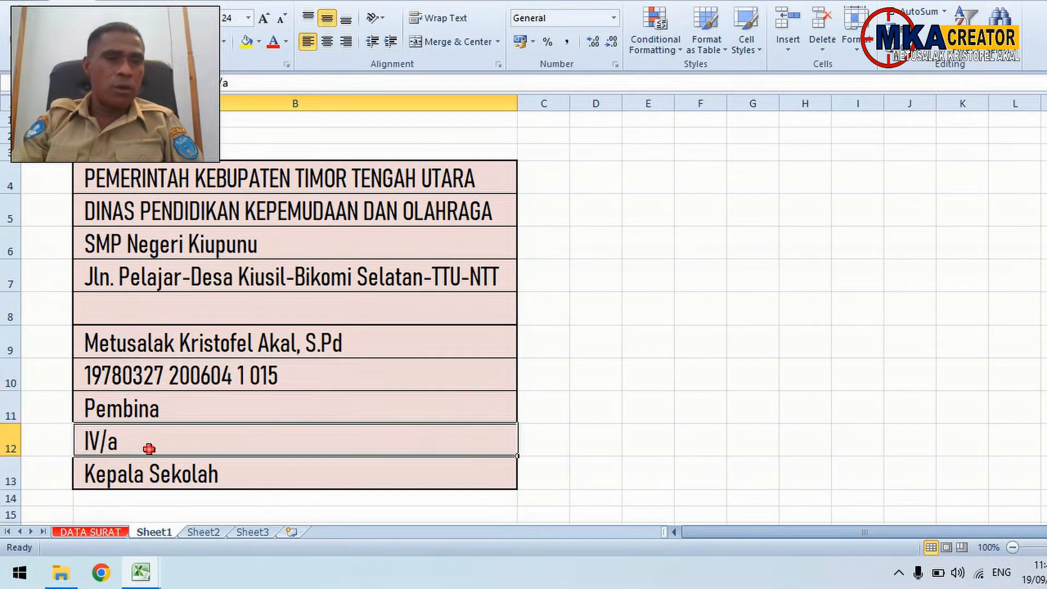
click(193, 475)
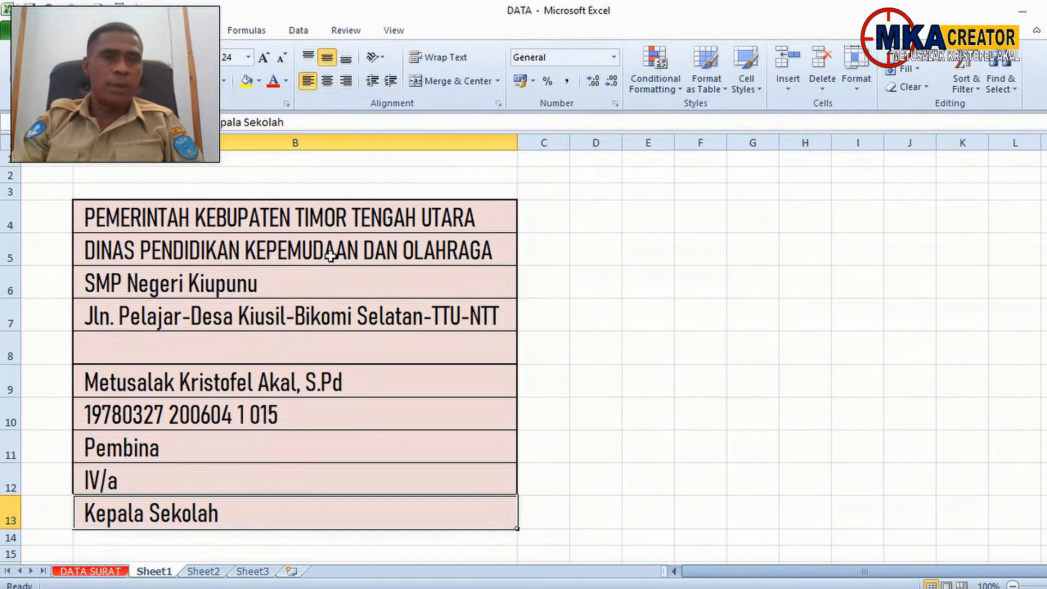
Copy the institution and principal data in B4:B13 and paste it into the SPPD entry form of the SURAT TUGAS-PRESEN workbook
drag(332, 220, 352, 510)
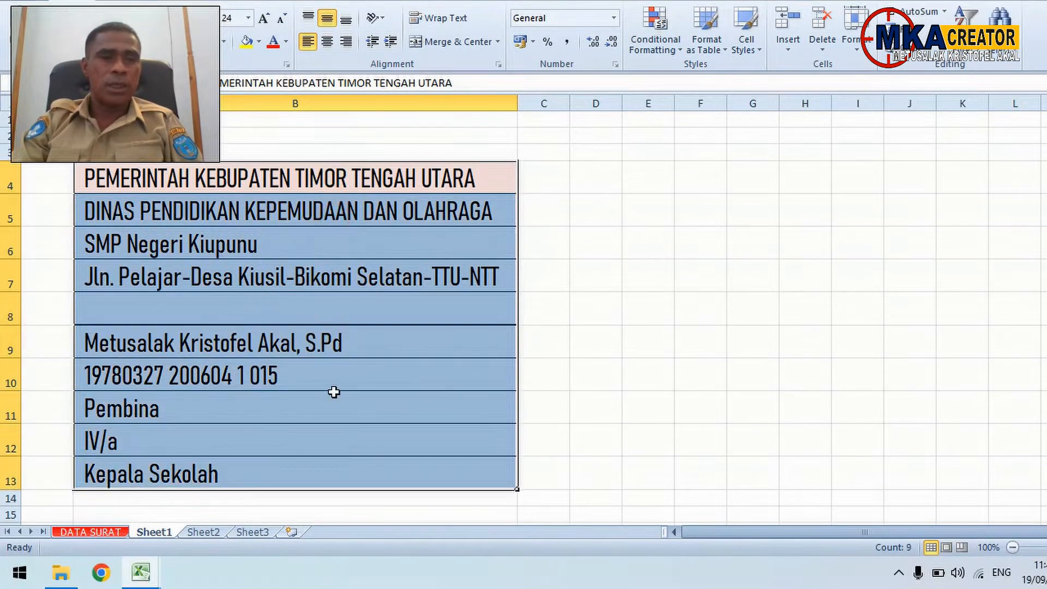
right_click(259, 297)
click(294, 327)
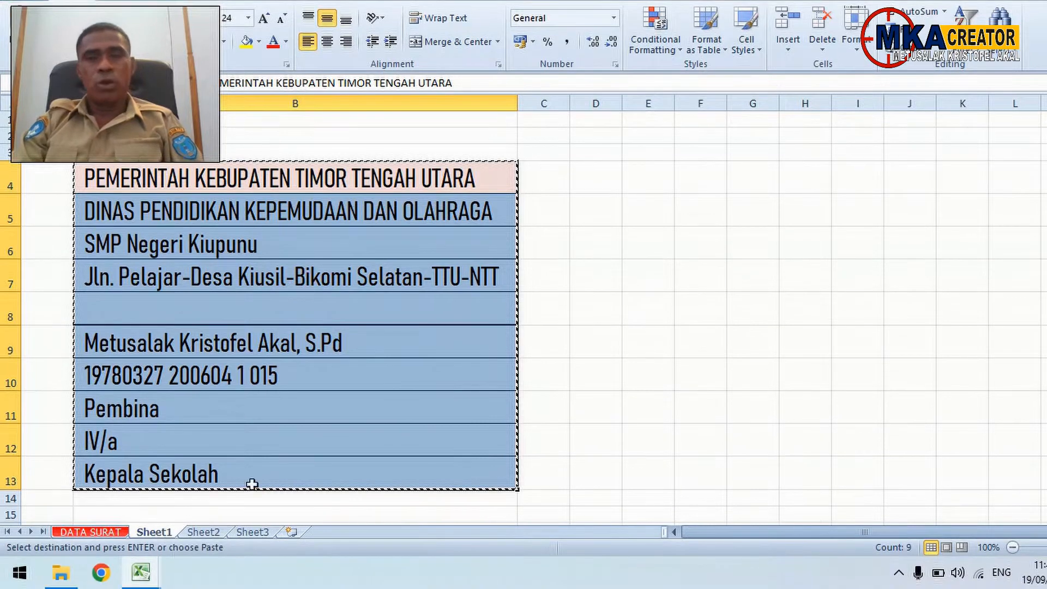
click(268, 502)
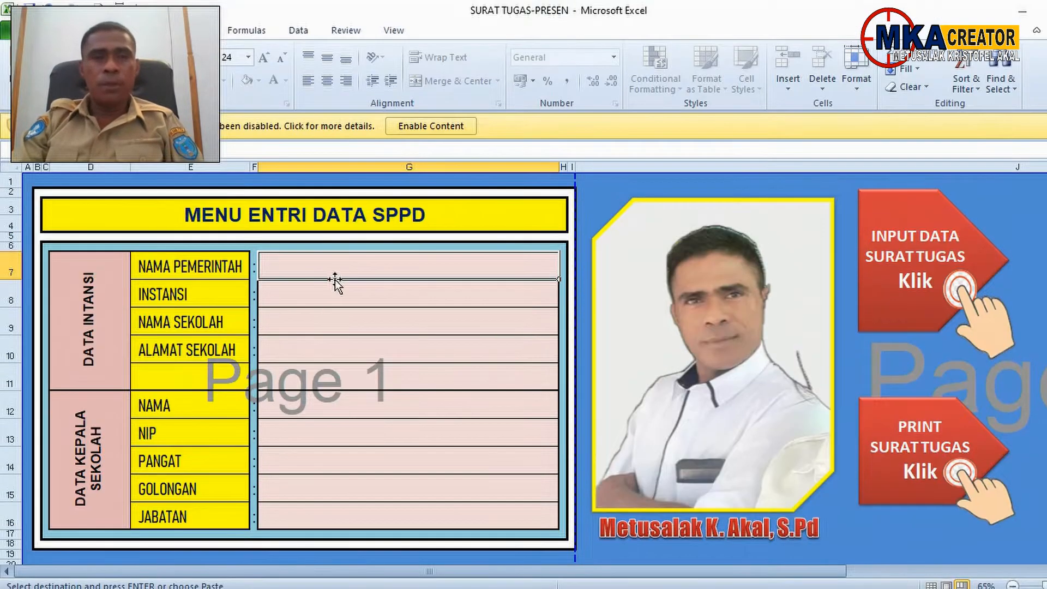
right_click(295, 232)
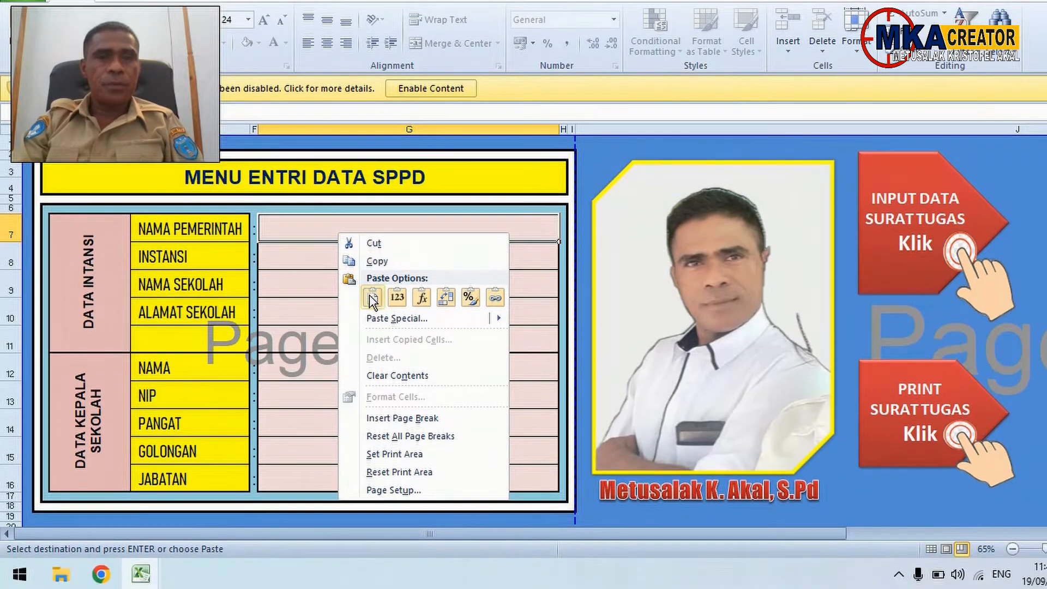
click(372, 335)
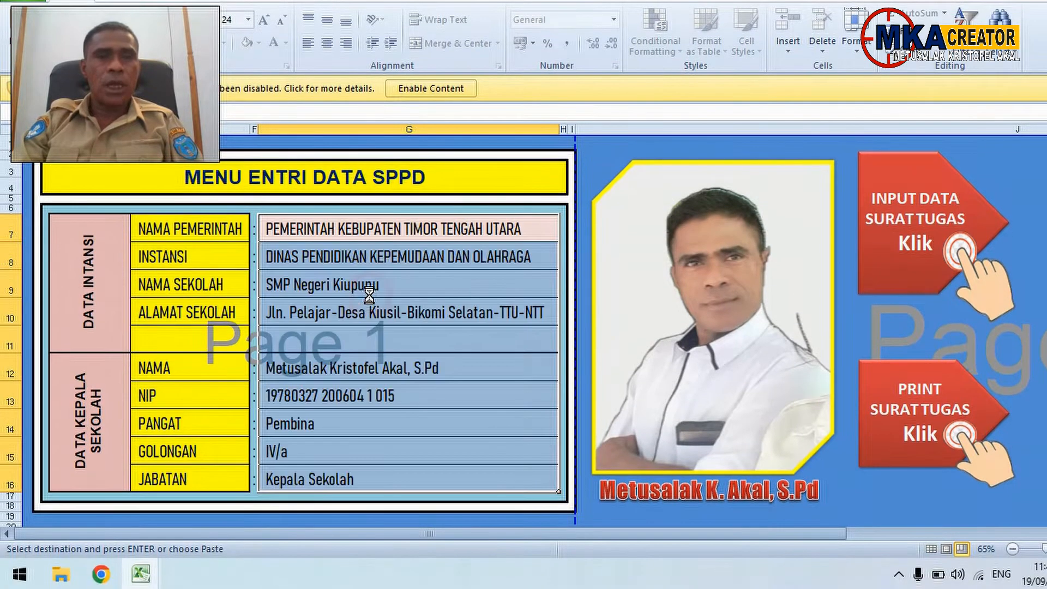
click(417, 481)
click(416, 256)
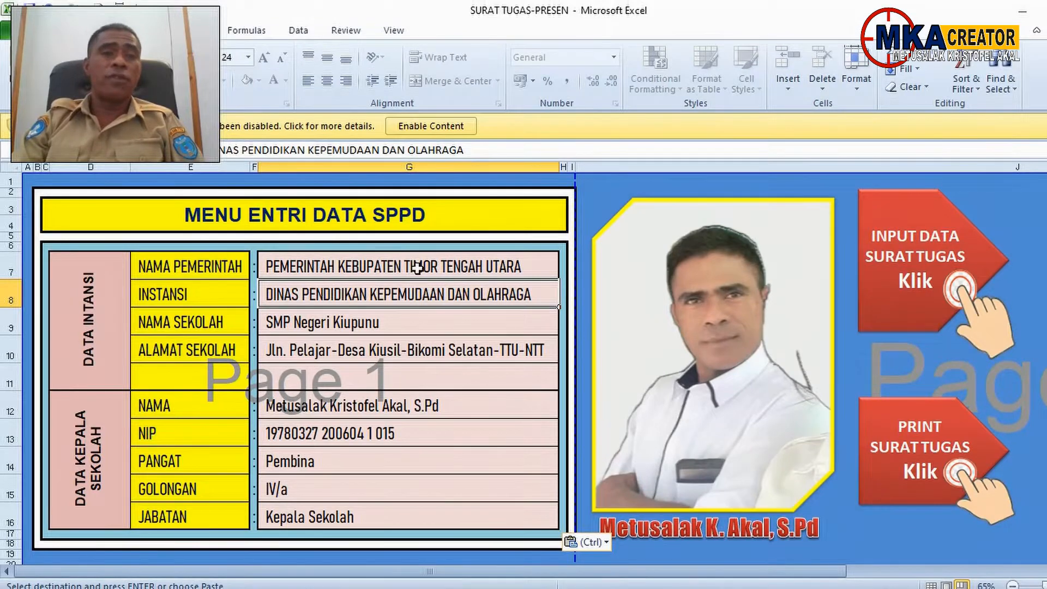
click(418, 267)
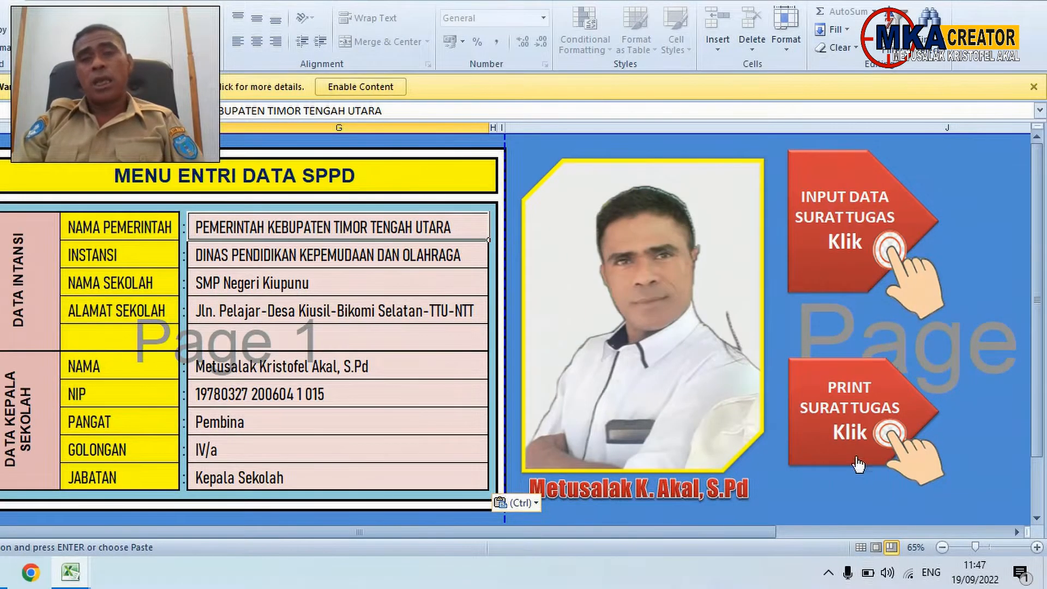
Open the Surat Tugas print sheet and check the letterhead lines and the letter's basis
click(855, 423)
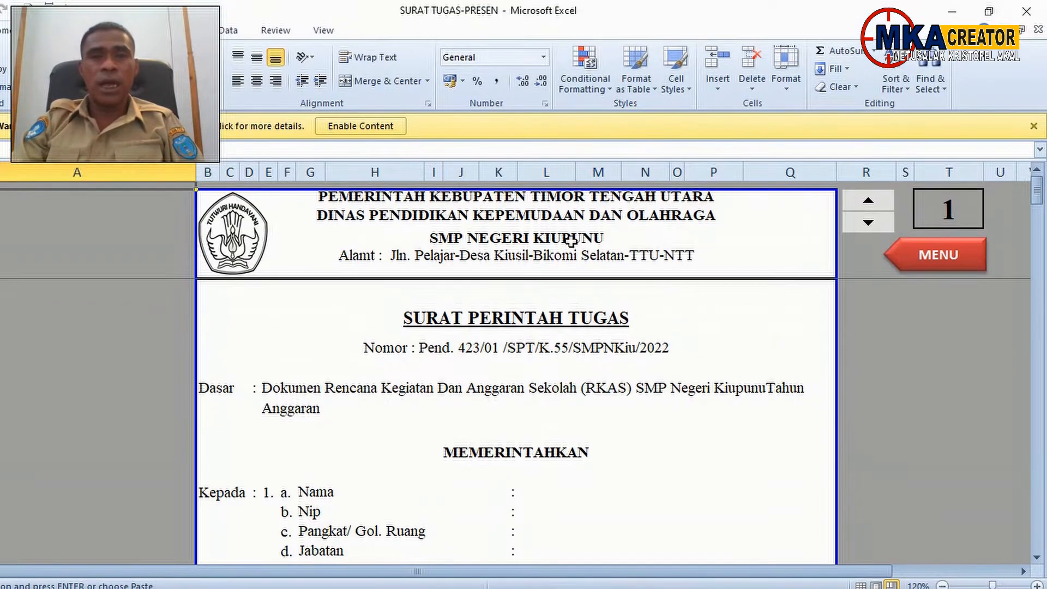
click(553, 201)
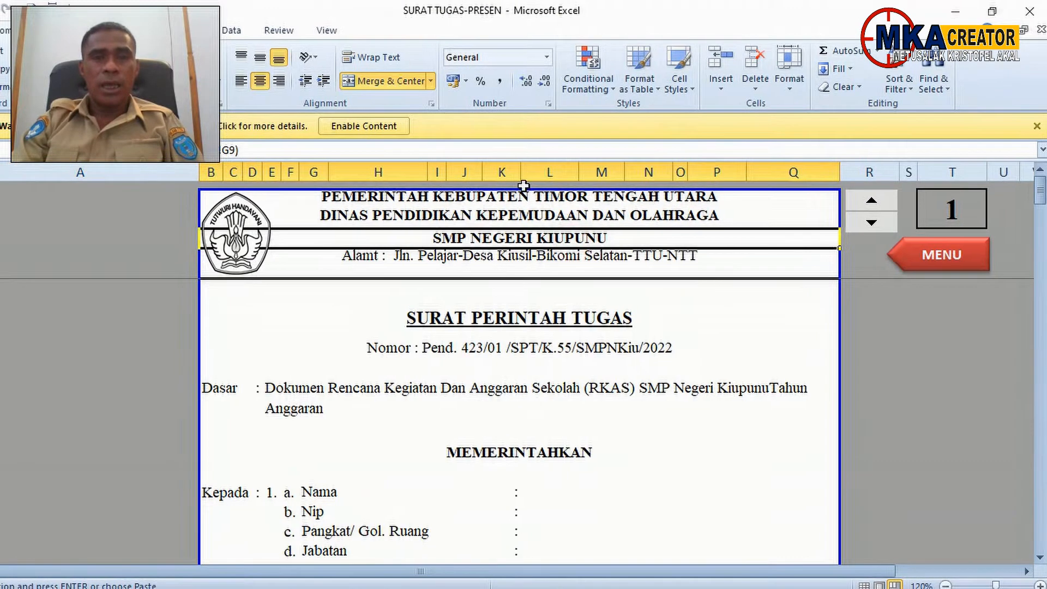
click(523, 200)
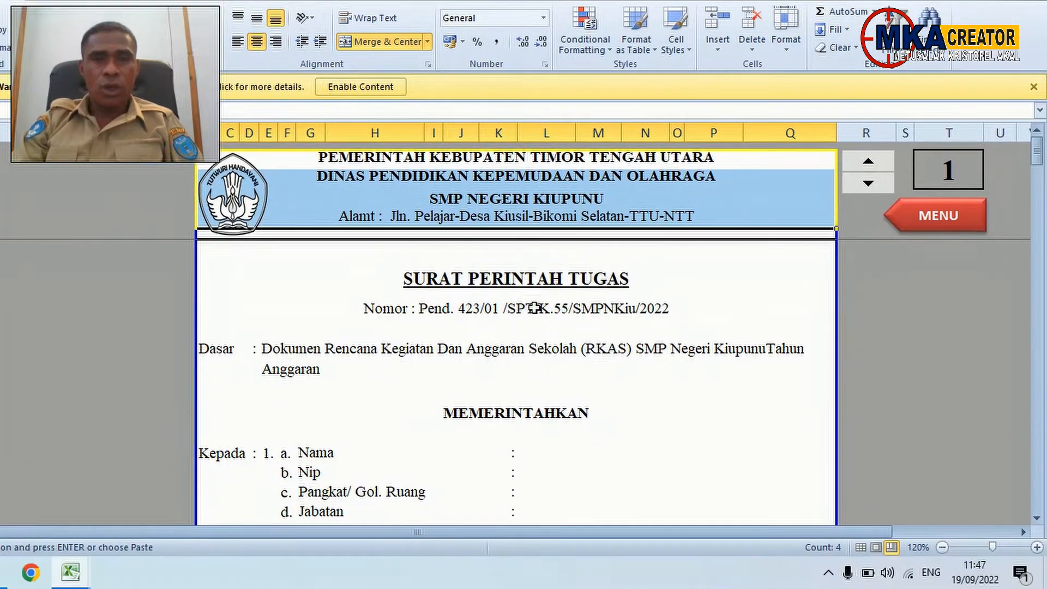
click(553, 355)
Examine the assignment letter's signature block, including the place and date of issue, principal's name and NIP, and return to the title
scroll(592, 338, down, 10)
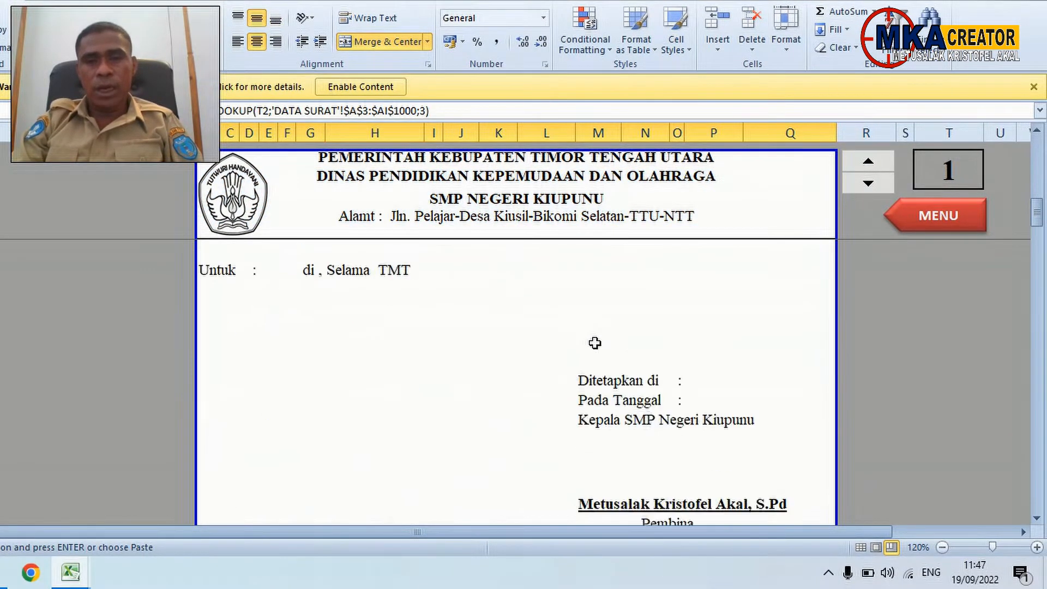
scroll(592, 338, up, 2)
scroll(630, 423, down, 2)
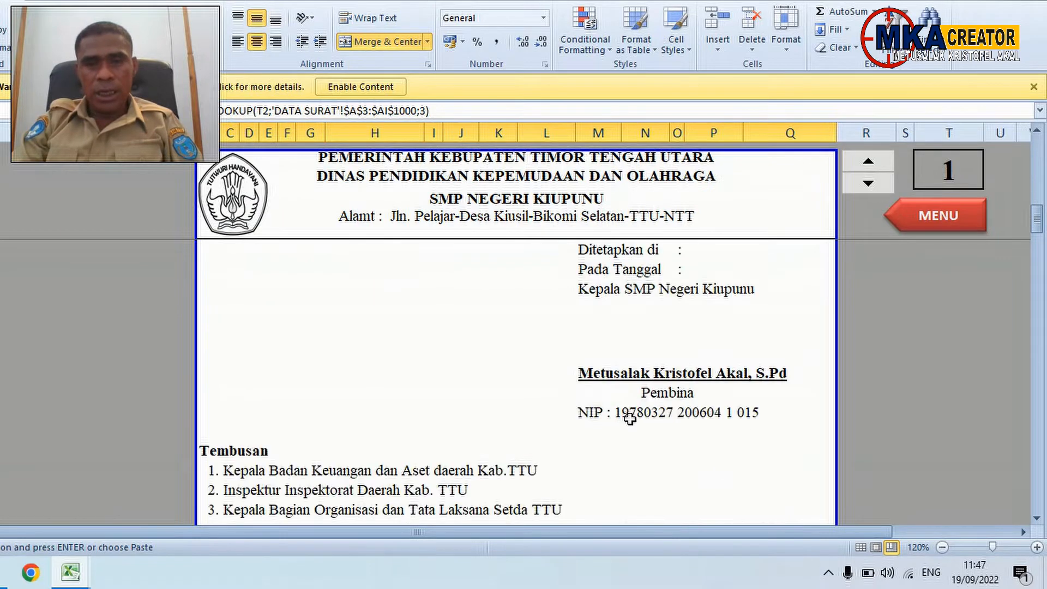
click(616, 380)
click(628, 413)
scroll(652, 370, up, 3)
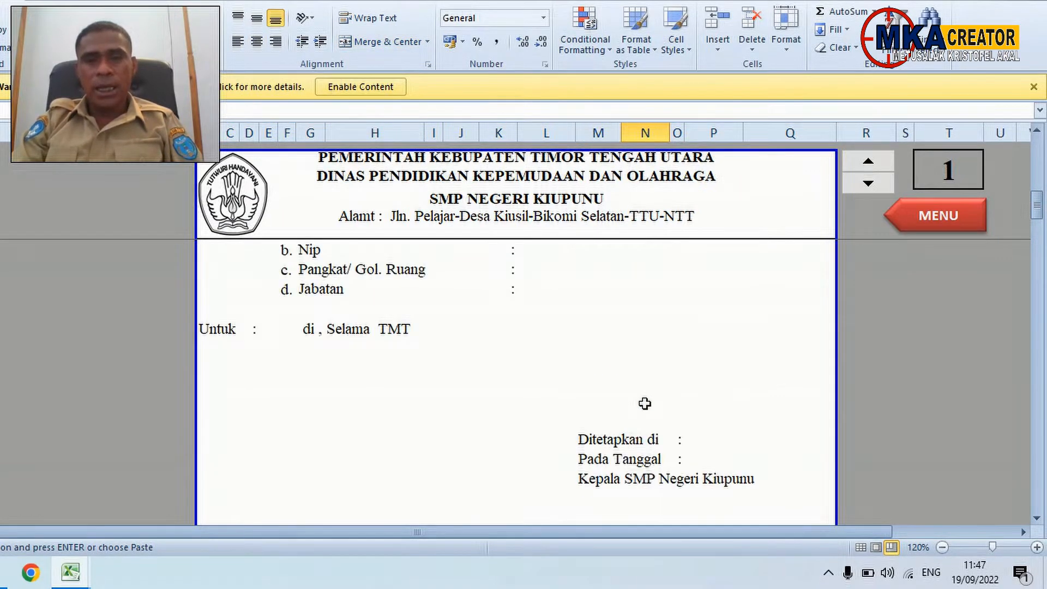
scroll(644, 404, down, 3)
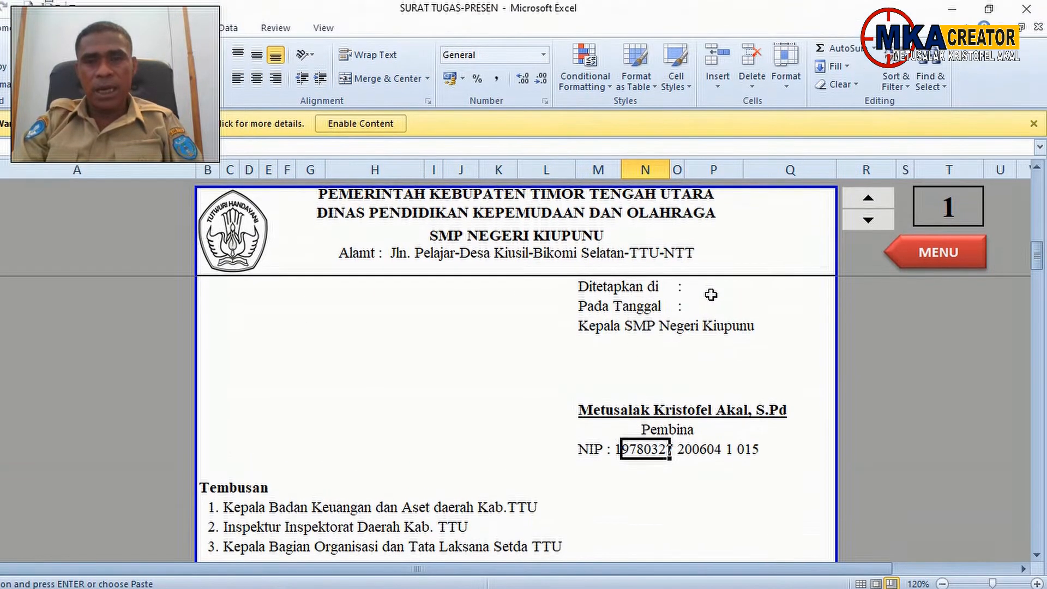
click(712, 269)
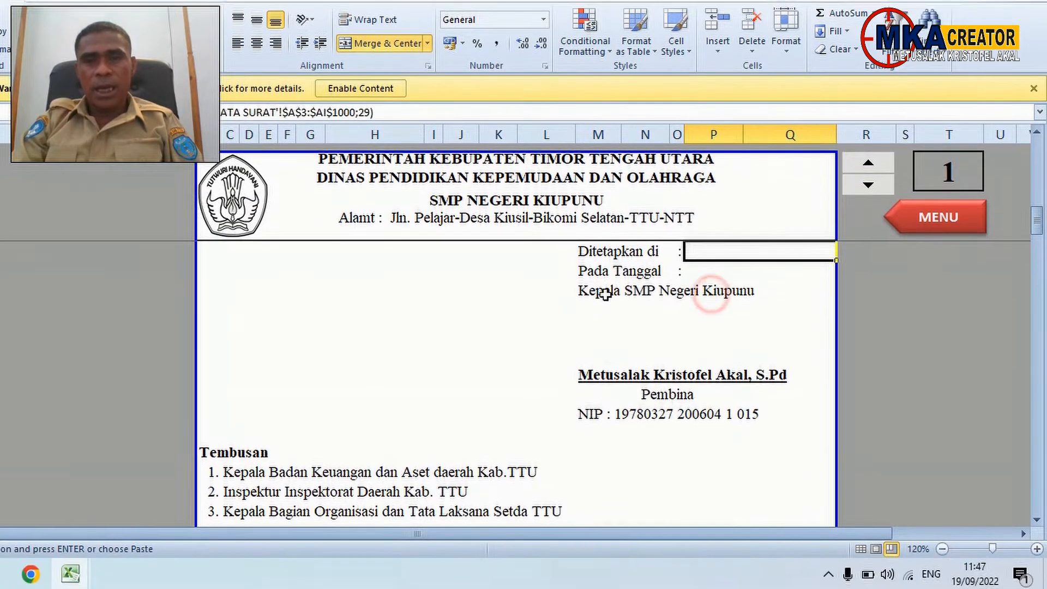
scroll(655, 382, up, 8)
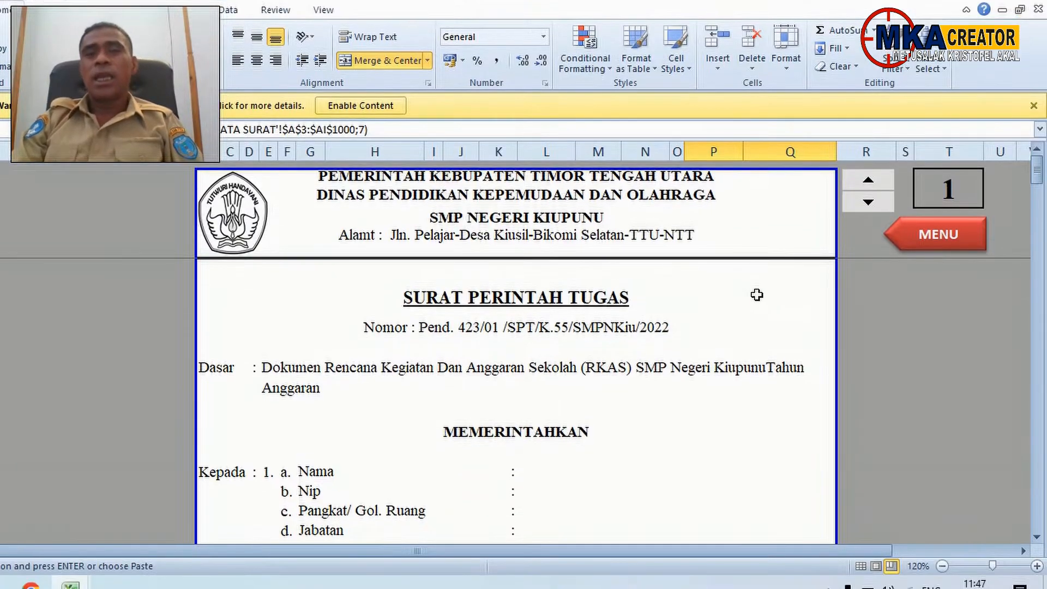
click(751, 284)
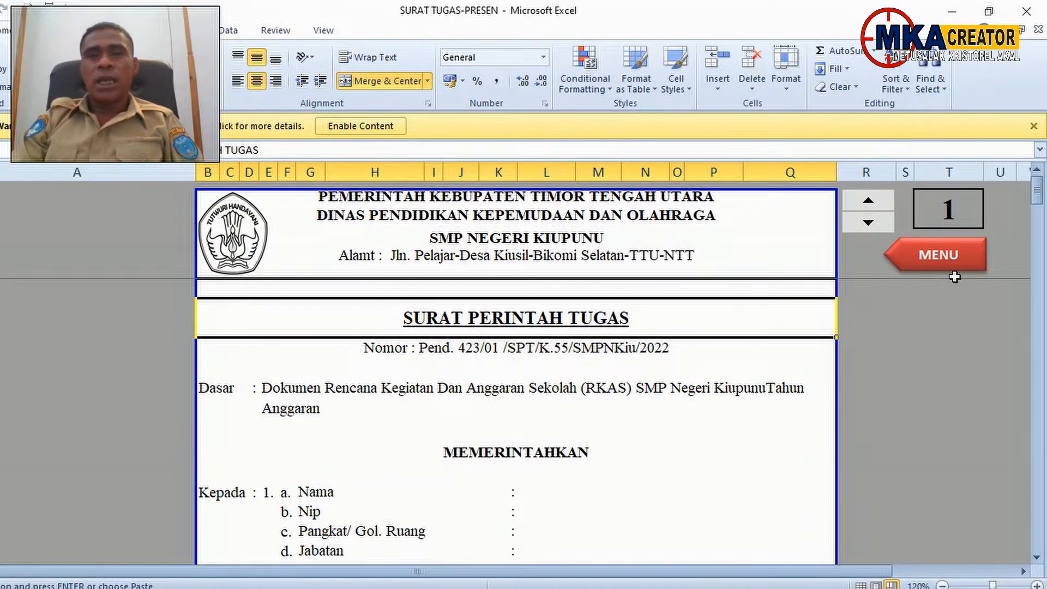
Go back to the main menu, open the Surat Tugas data input sheet and select the first activity cell
click(944, 266)
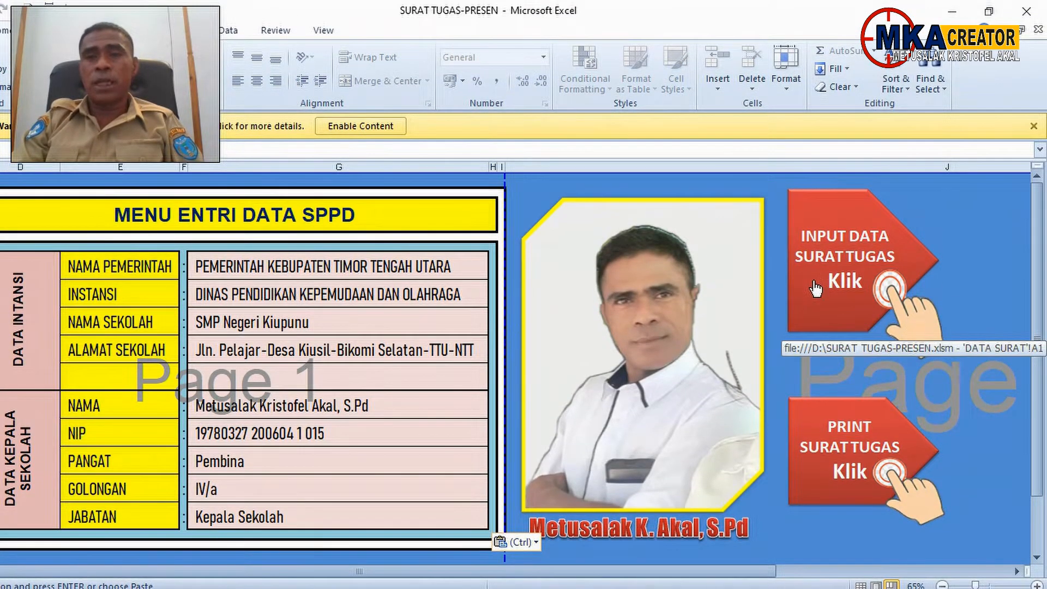
click(816, 288)
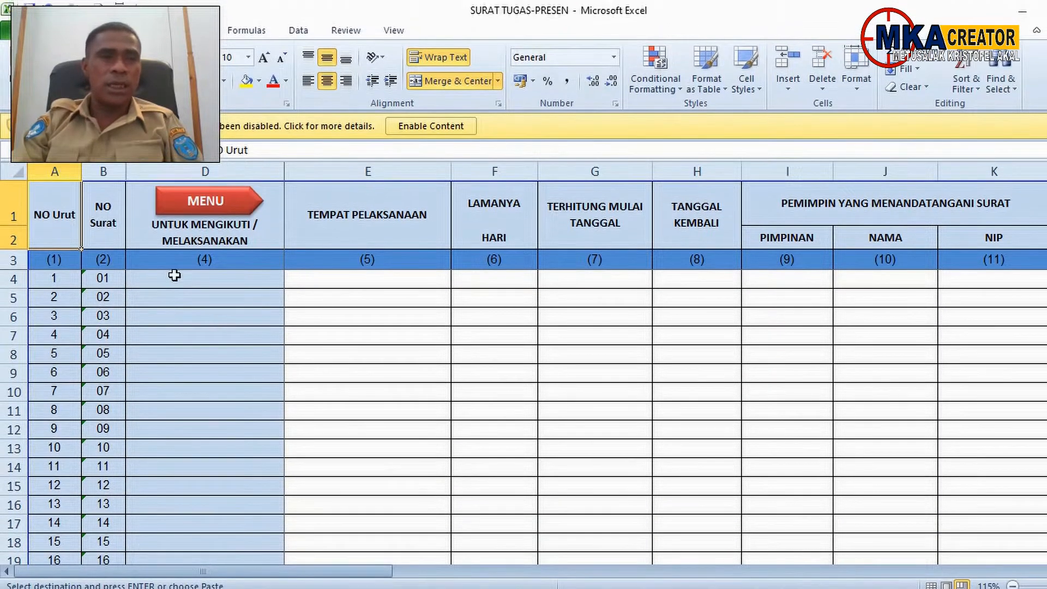
click(174, 274)
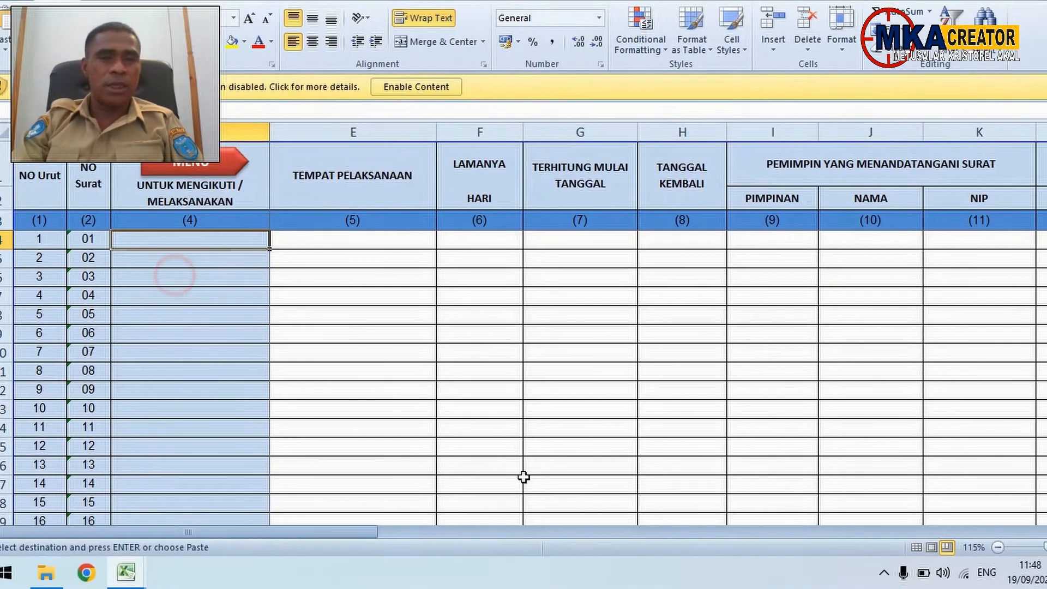
drag(256, 532, 235, 539)
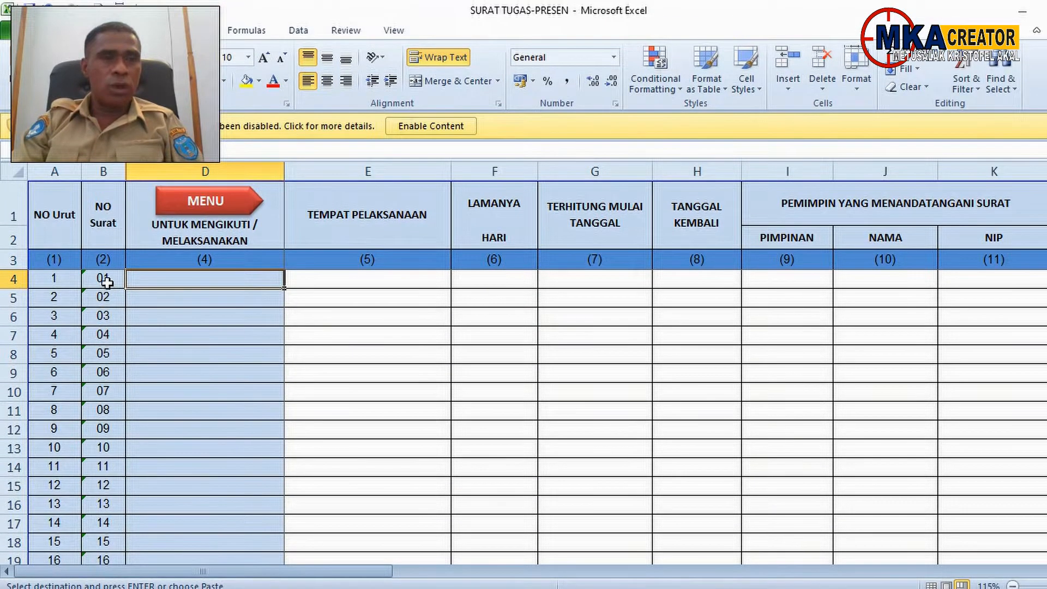
Check the NO Urut and NO Surat columns with their numbering and headings
click(107, 282)
click(116, 301)
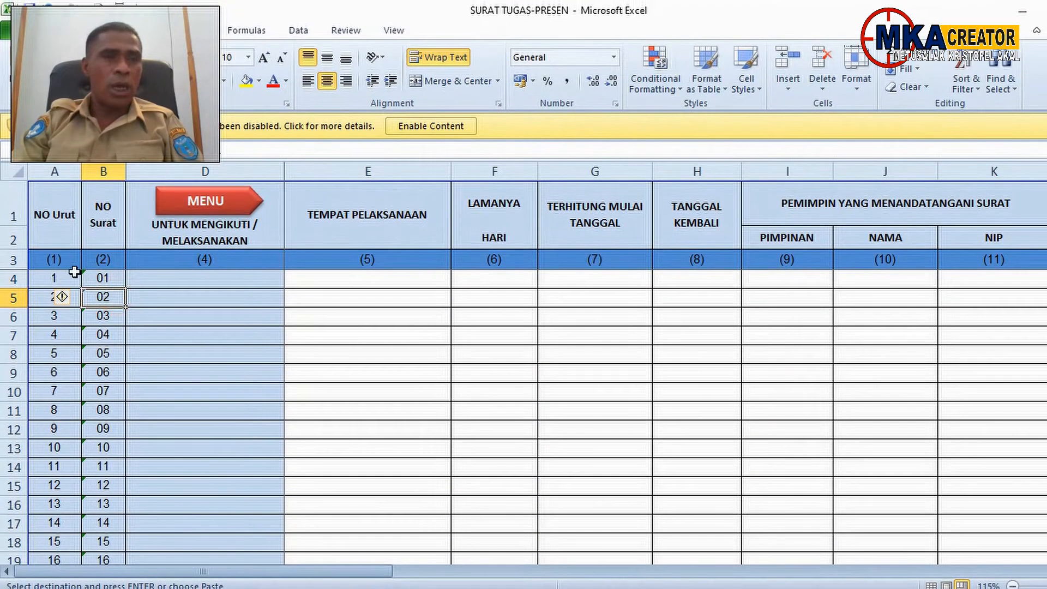
click(49, 239)
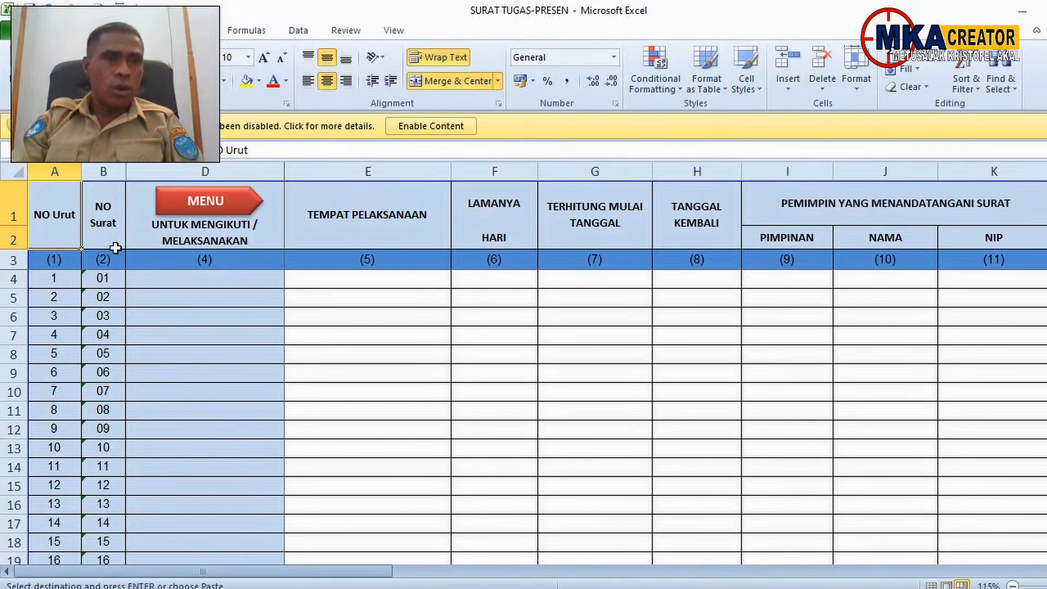
click(106, 231)
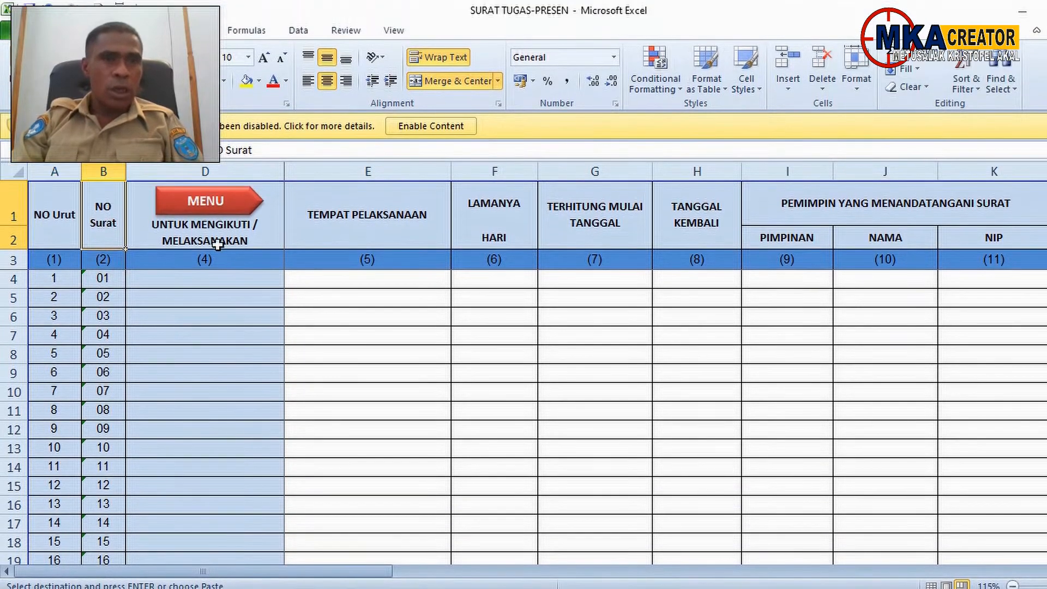
Review the input sheet's headings for activity, place, duration, start and return dates, and the signing leader's PIMPINAN, NAMA and NIP
click(217, 240)
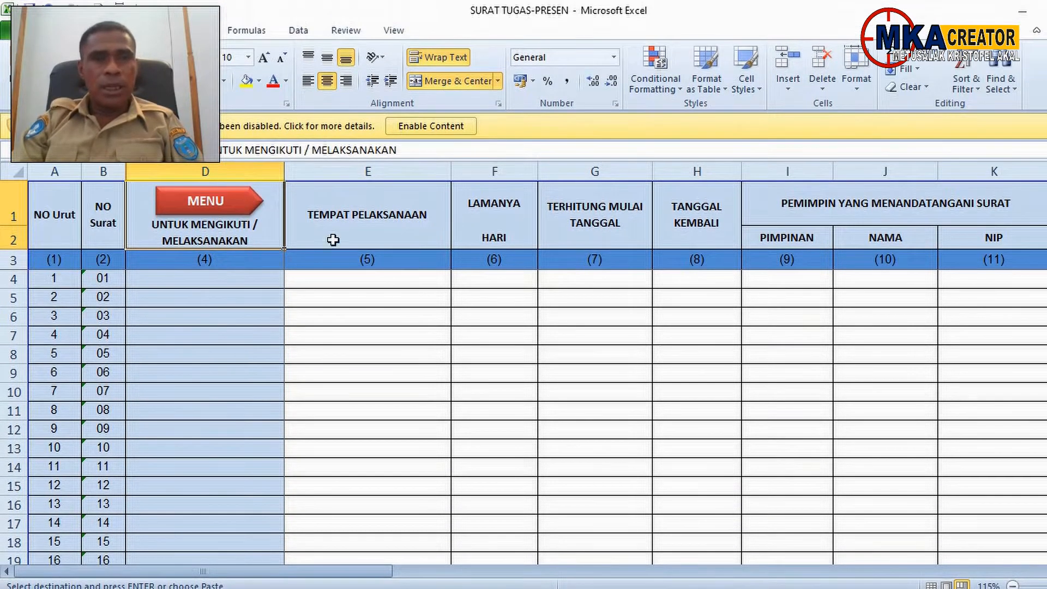
click(333, 240)
click(494, 210)
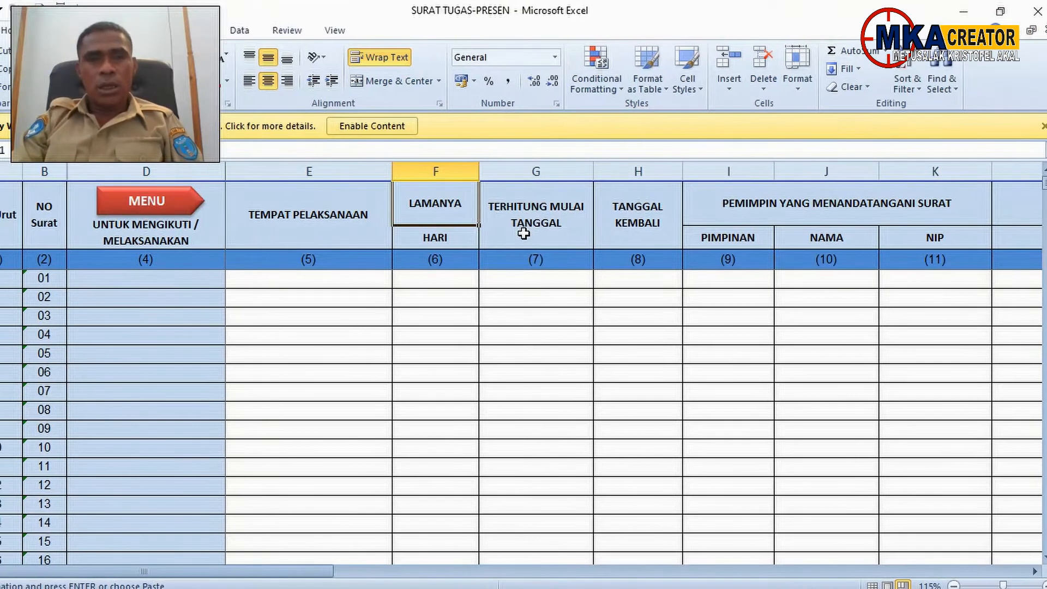
click(529, 233)
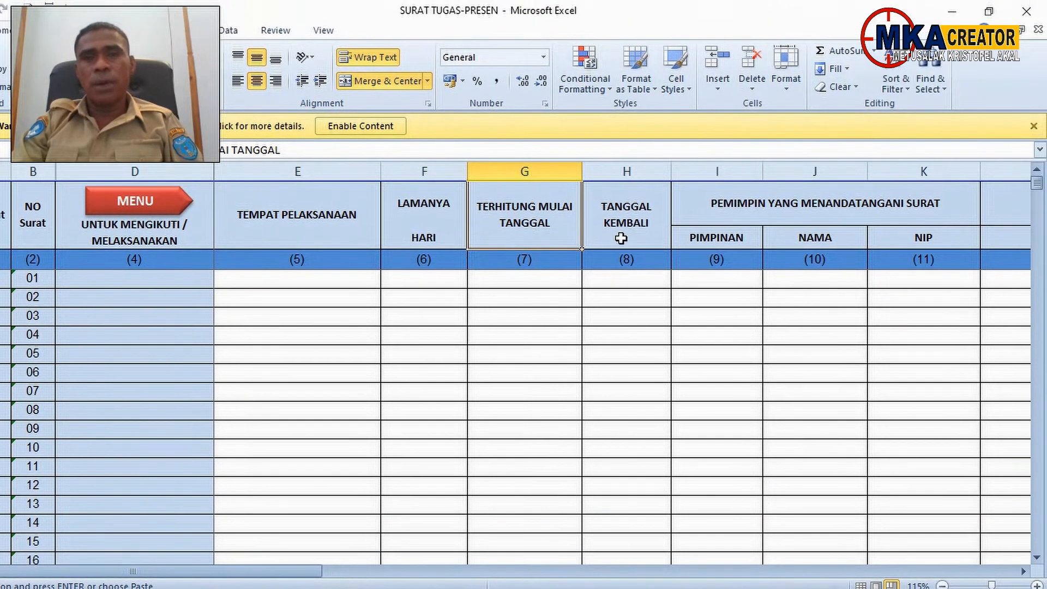
click(622, 235)
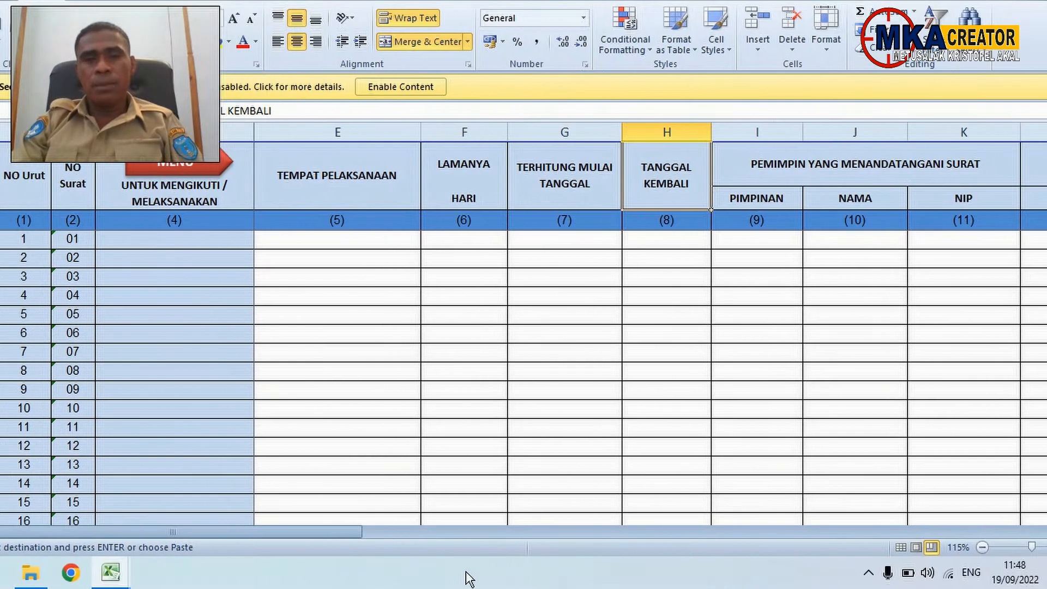
drag(349, 531, 404, 530)
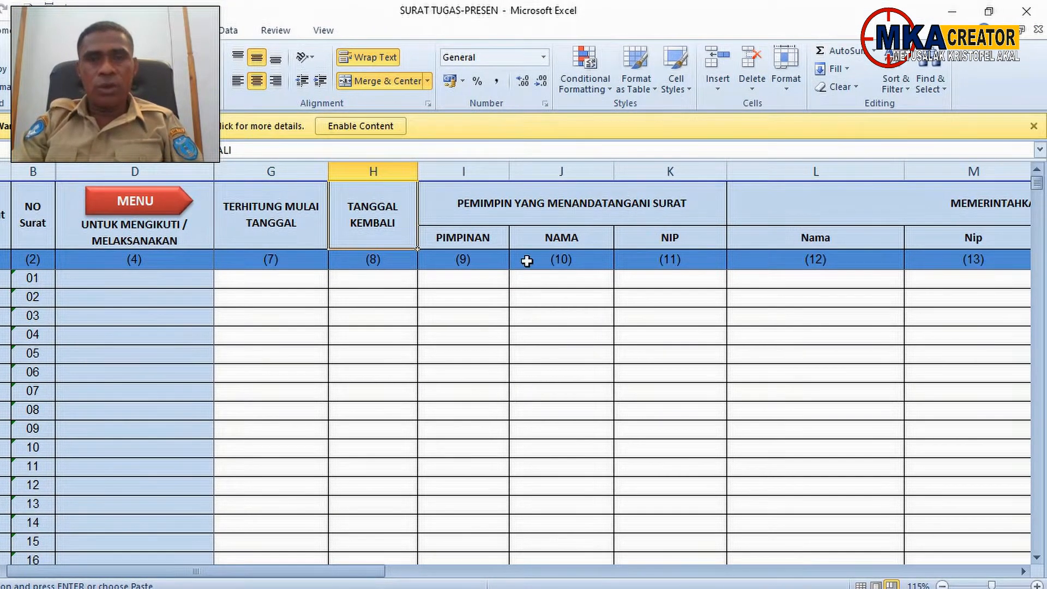
click(524, 274)
click(714, 279)
drag(406, 571, 489, 560)
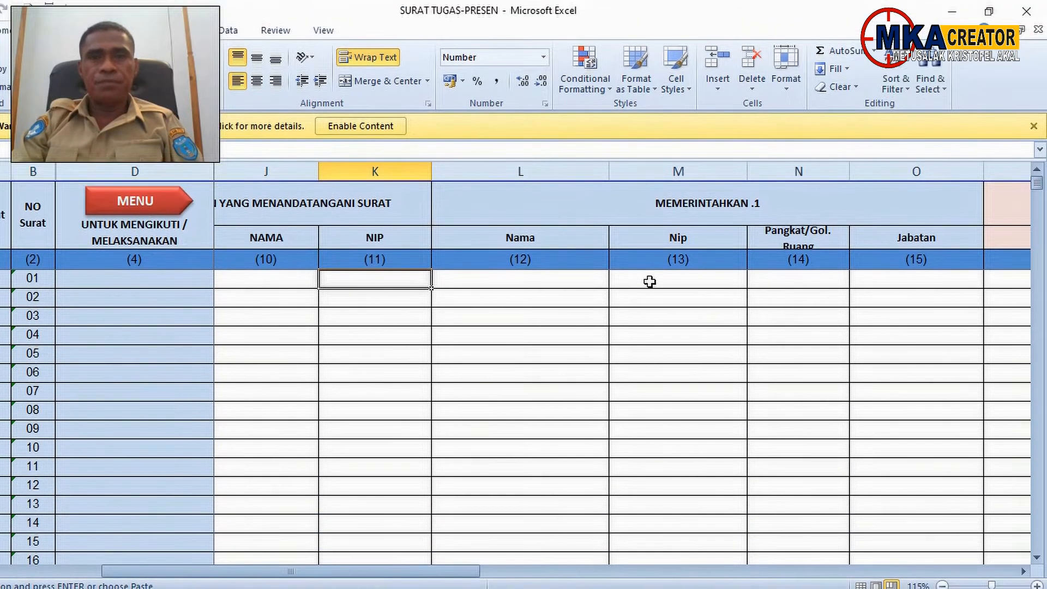
Examine the MEMERINTAHKAN 1 to 4 column groups with their Nama, Nip, Pangkat/Gol. Ruang and Jabatan headings
click(699, 212)
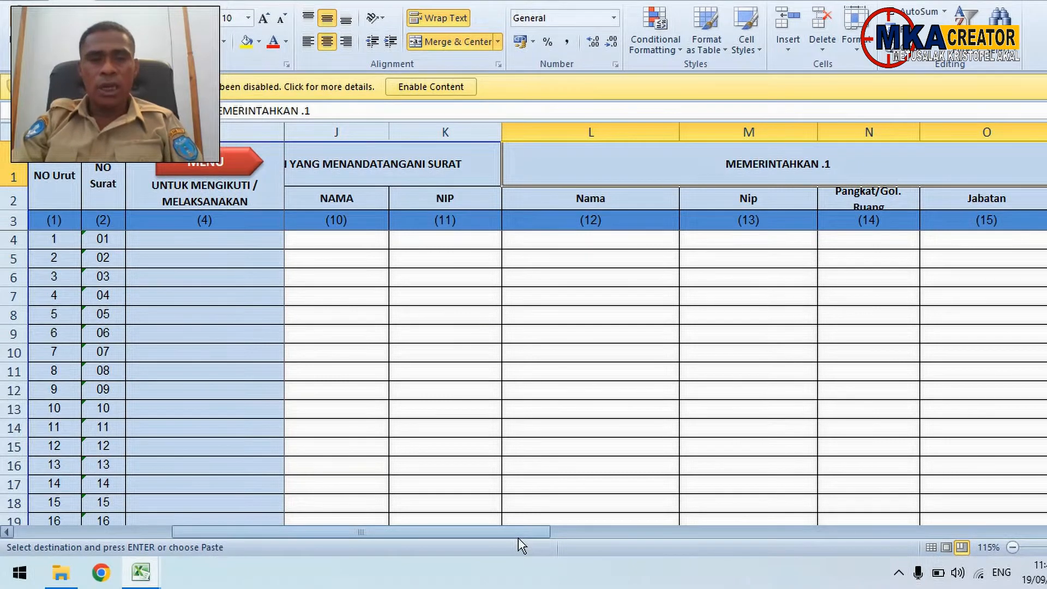
drag(447, 541, 507, 535)
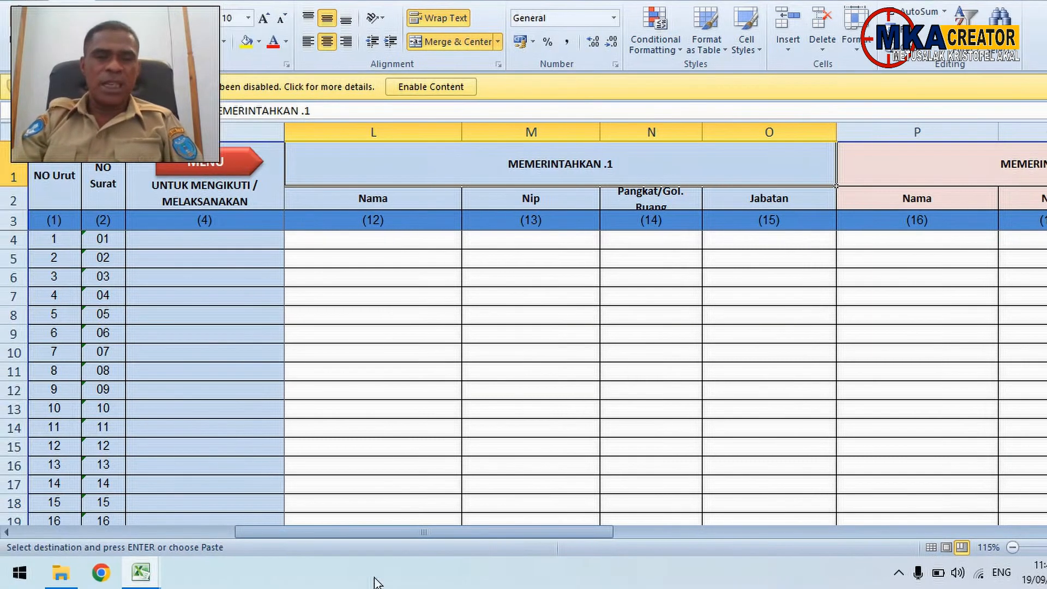
drag(423, 540, 478, 523)
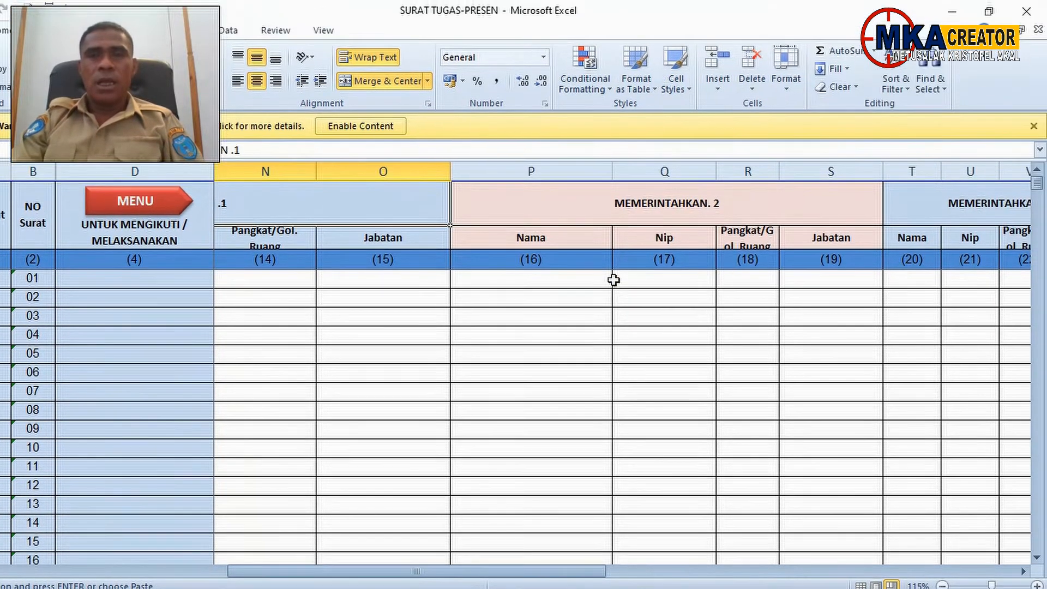
click(649, 197)
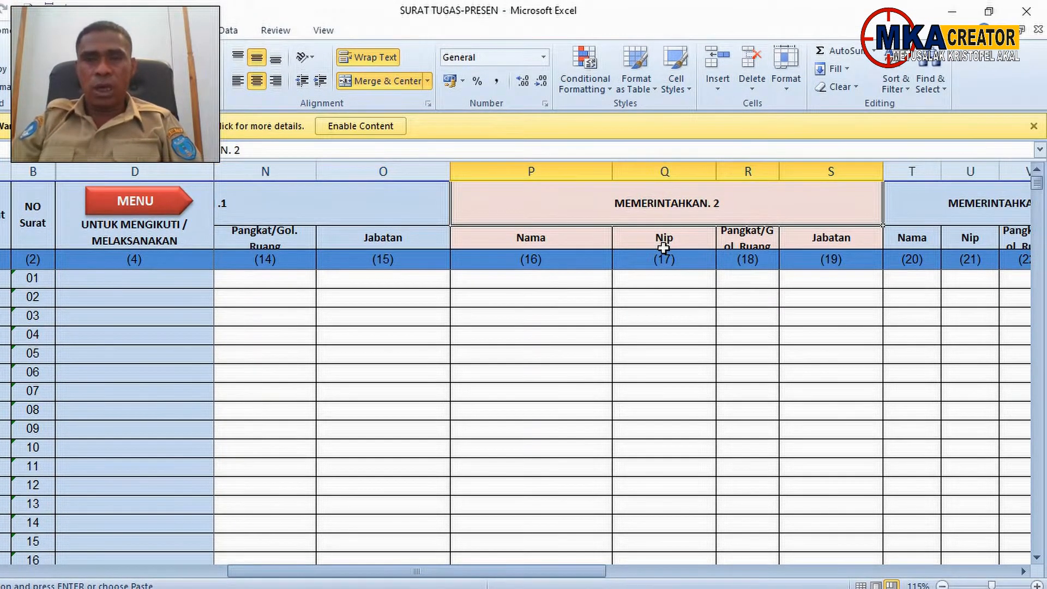
key(Right)
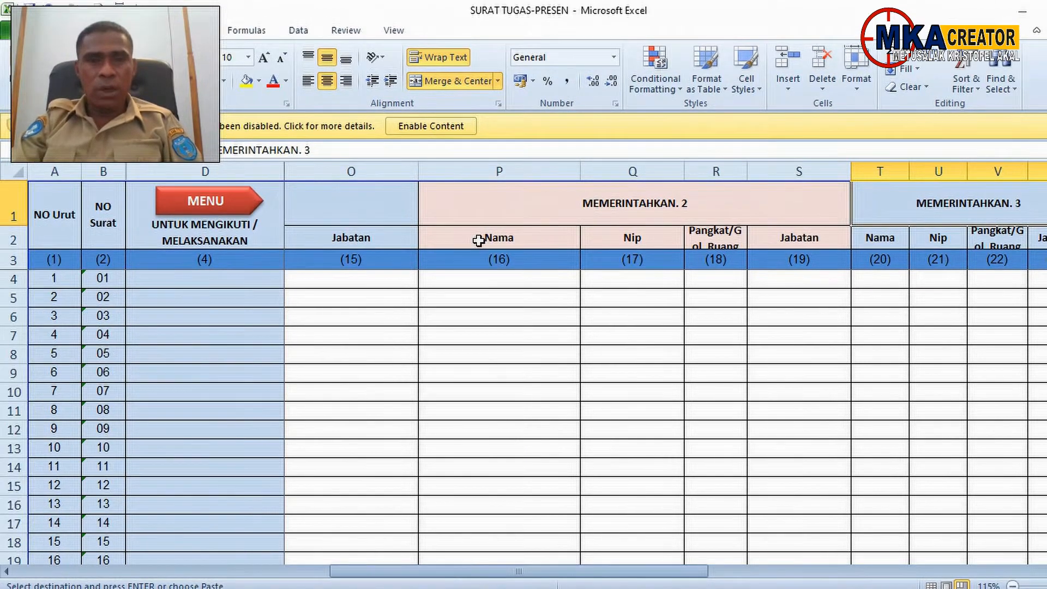
click(410, 240)
click(558, 240)
click(628, 236)
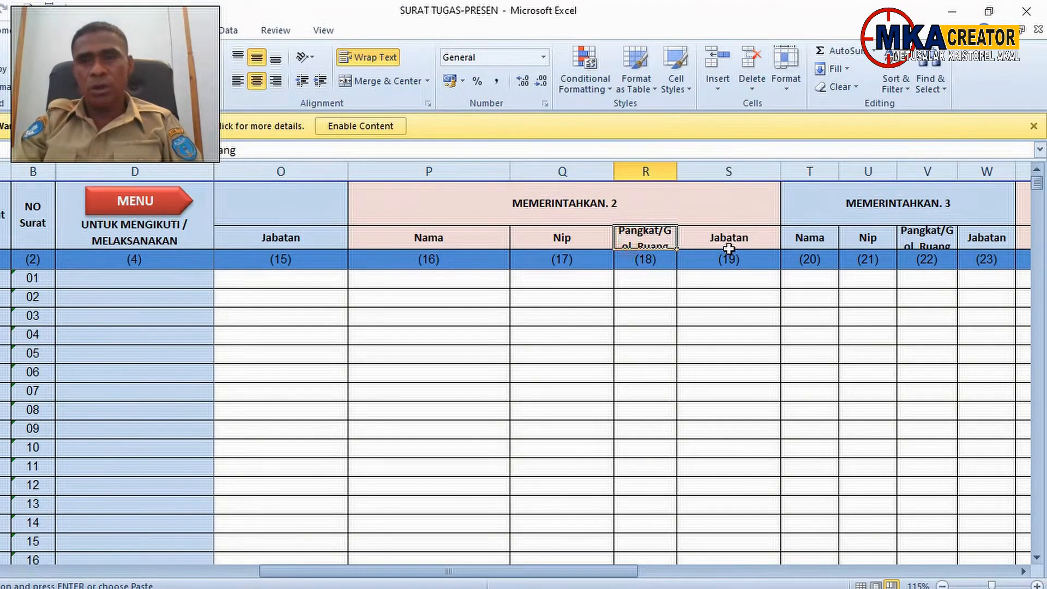
click(729, 248)
click(856, 216)
key(Right)
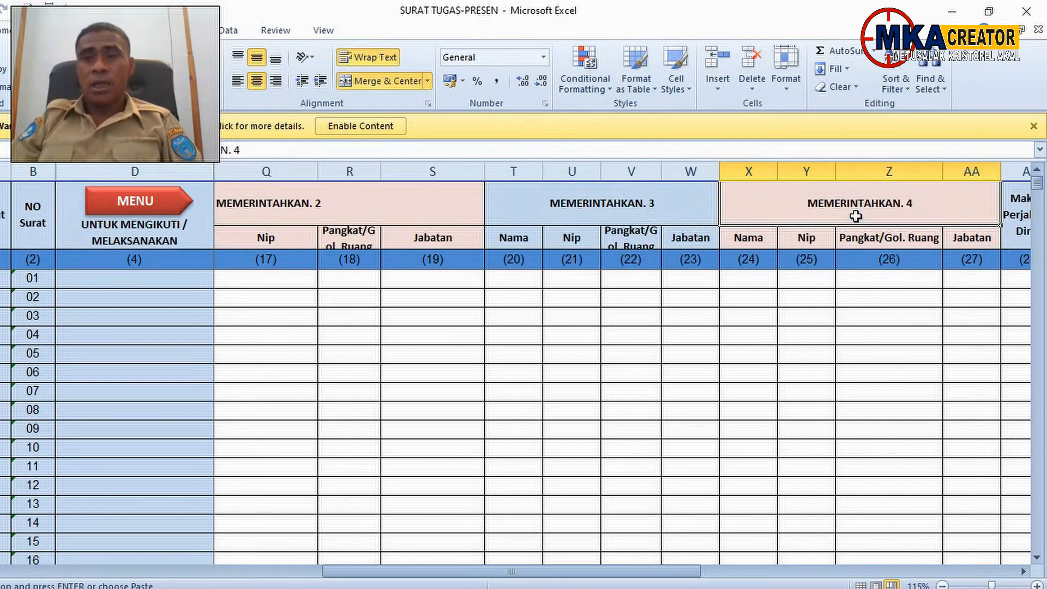
Review the travel headings from Maksud Perjalanan Dinas through transport, PENGIKUT - NAMA and the budget columns
key(Right)
key(Right)
key(Left)
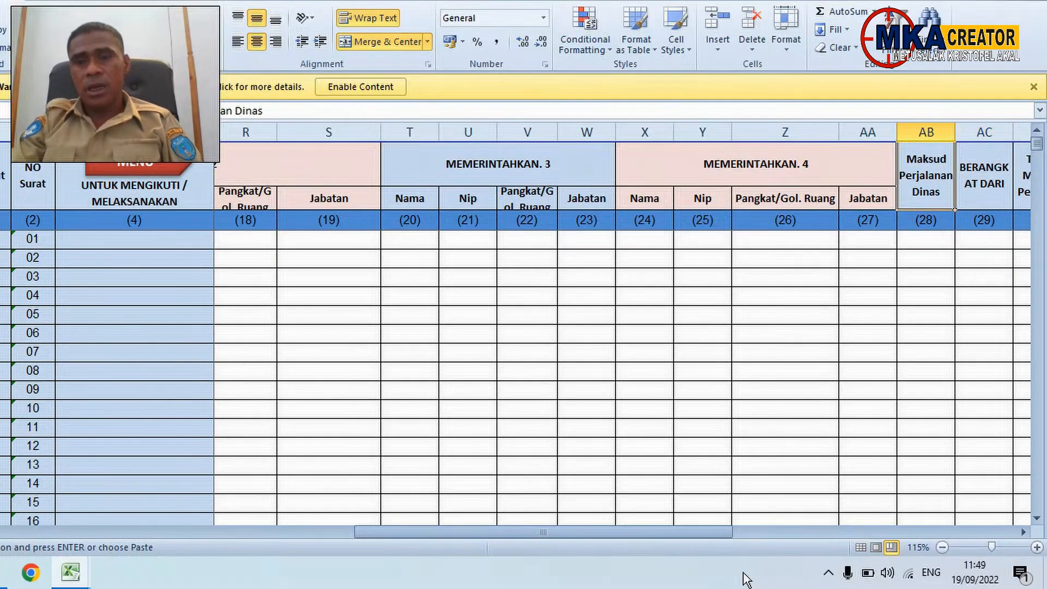
drag(704, 532, 772, 531)
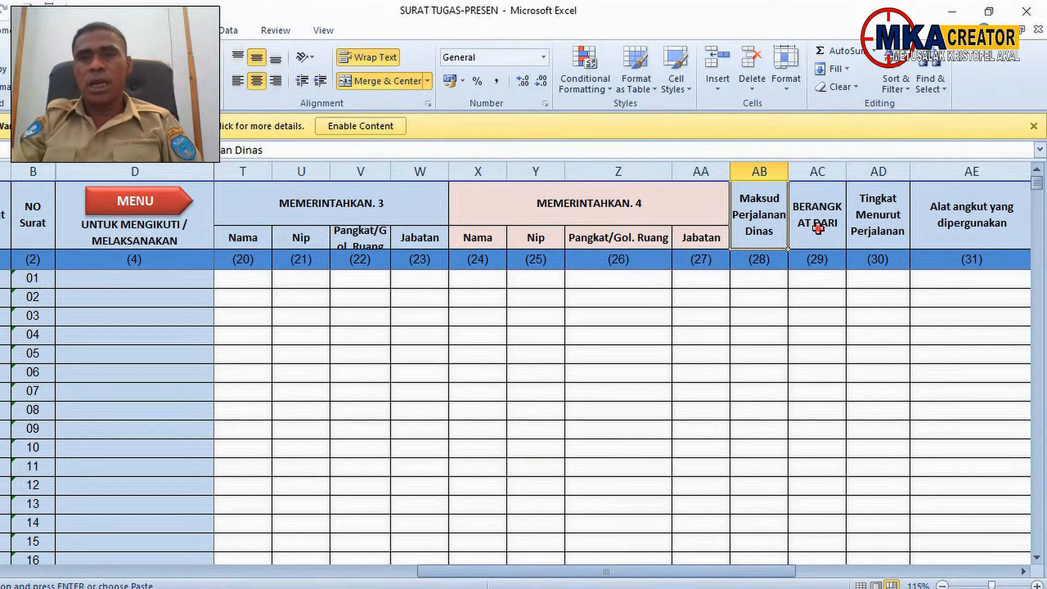
click(814, 241)
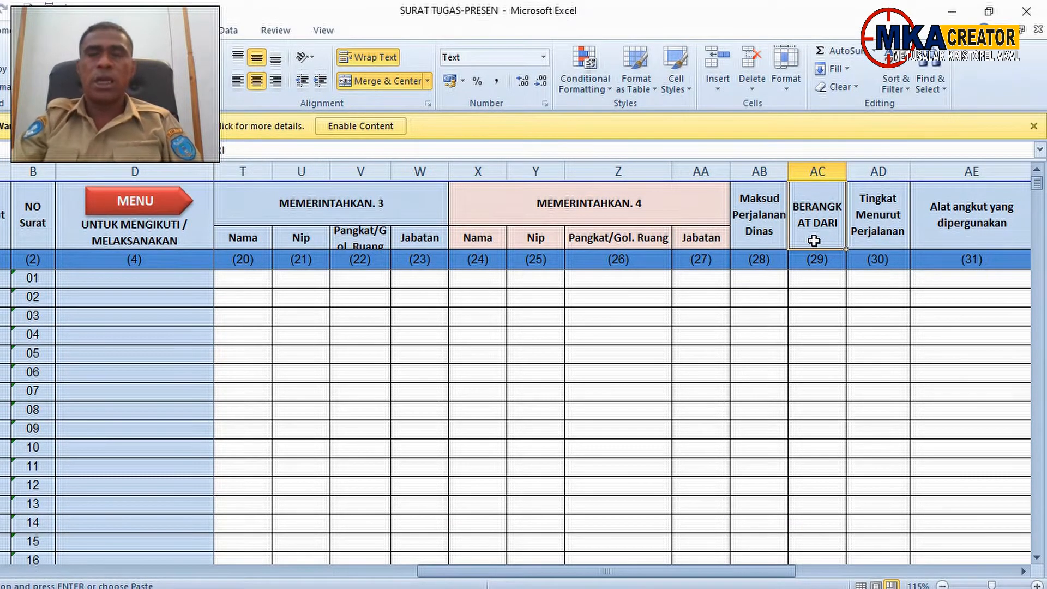
key(Right)
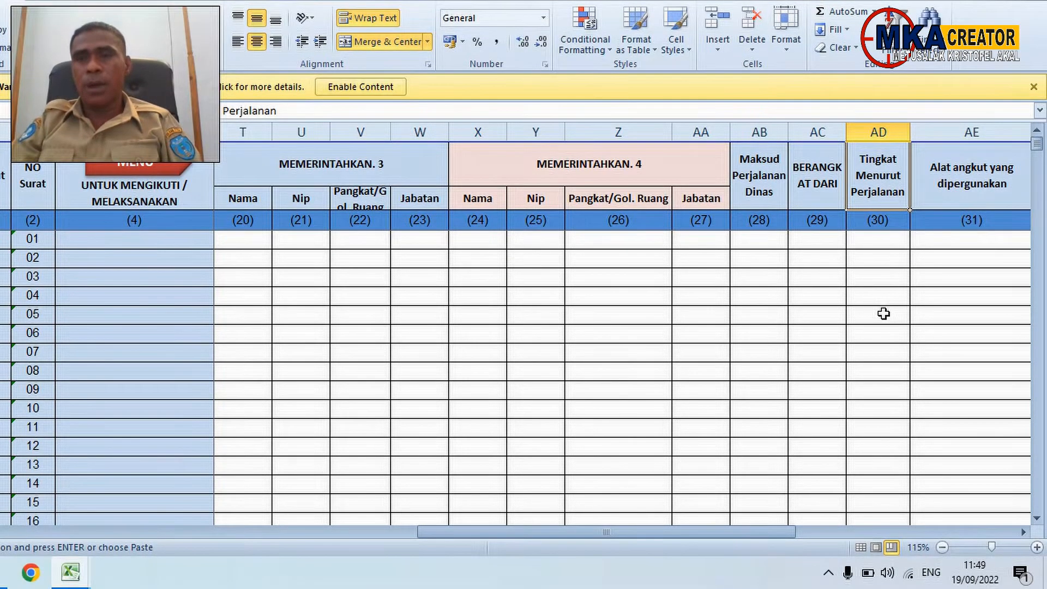
key(Right)
key(Right)
key(Right)
key(Right)
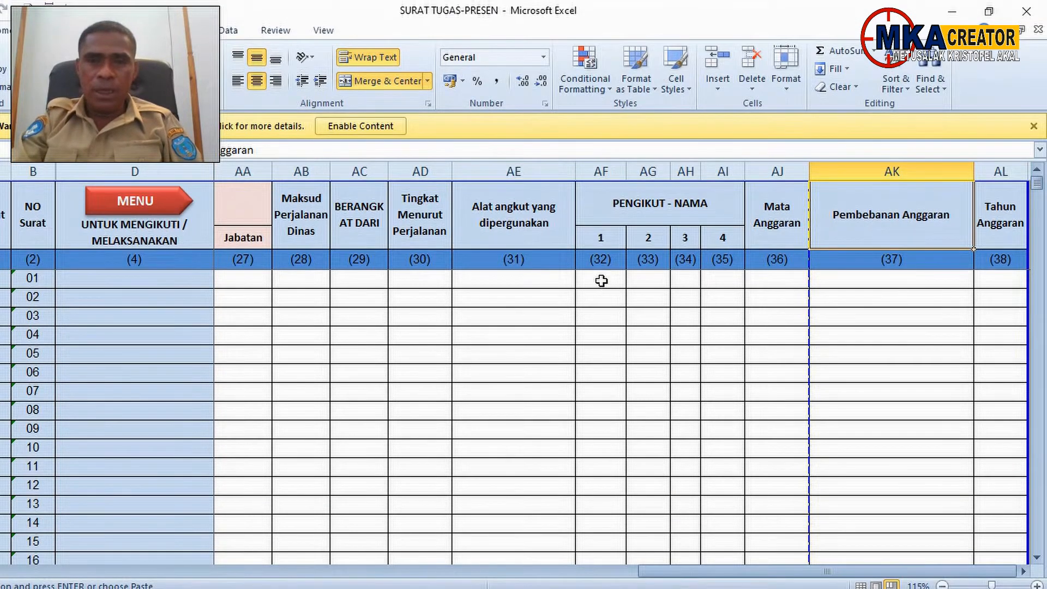
drag(601, 280, 777, 295)
Return to the main menu from the start of the input sheet and reopen the Surat Tugas data input sheet
drag(652, 532, 9, 537)
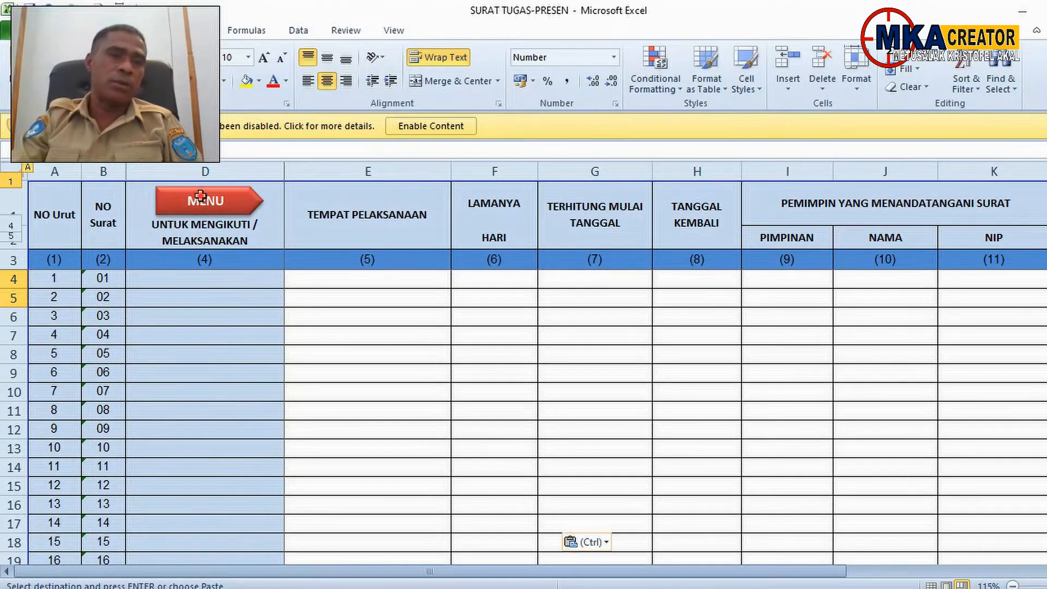
click(200, 157)
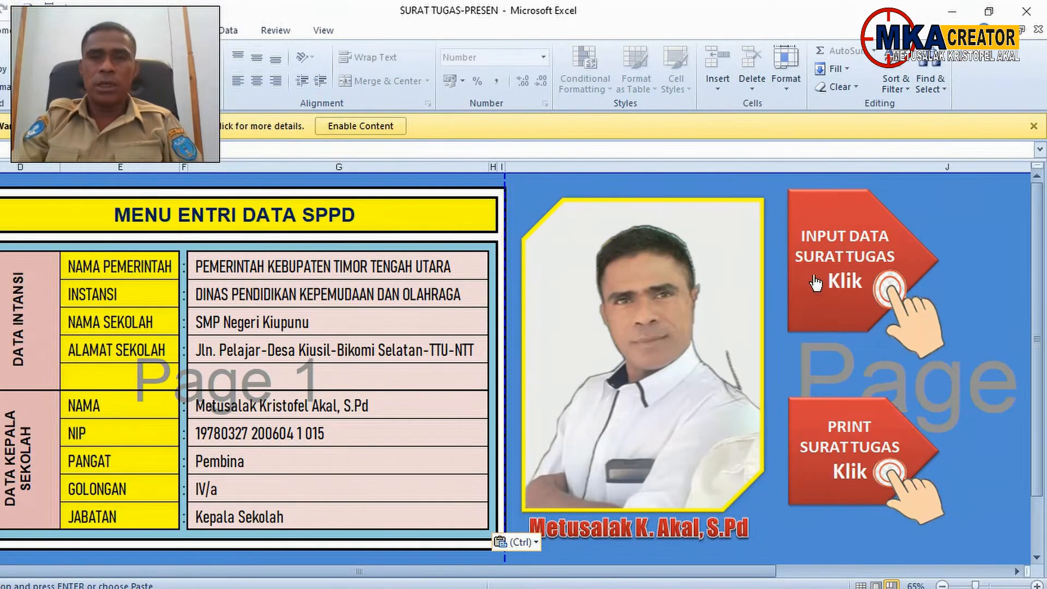
click(872, 273)
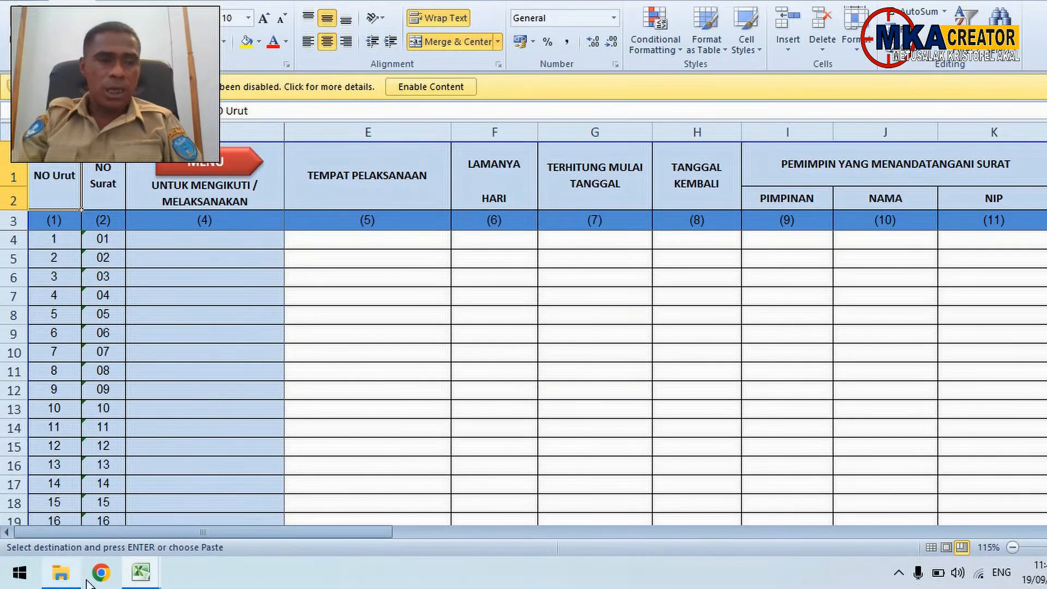
Switch to the DATA workbook and open its DATA SURAT sheet at the last filled activity rows
mouse_move(136, 571)
click(224, 547)
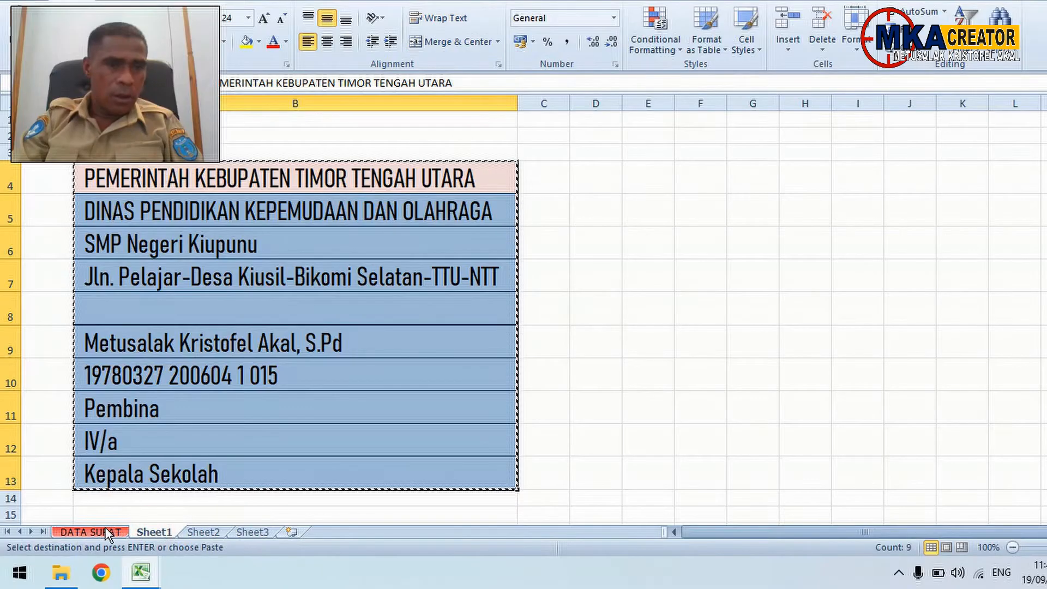
click(110, 532)
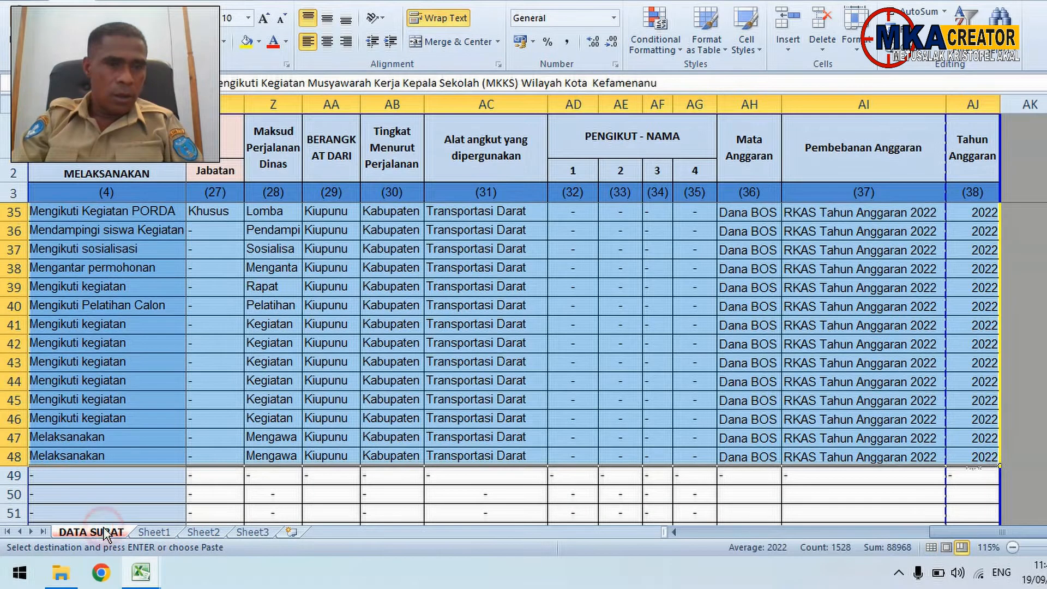
click(273, 398)
drag(875, 531, 580, 537)
click(273, 418)
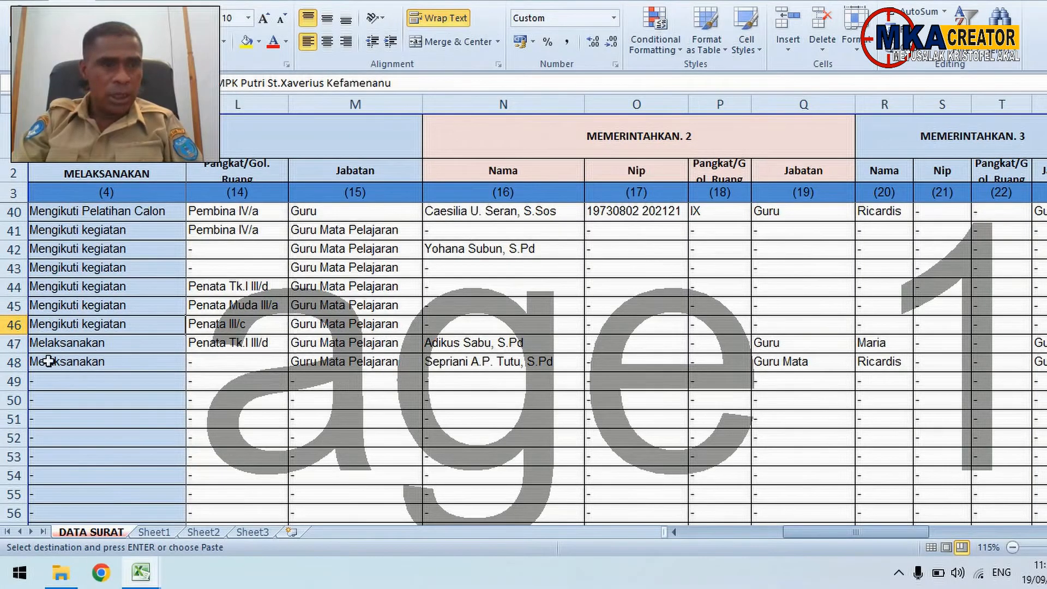
Copy the two Melaksanakan records in rows 47 and 48, from the activity column through Tahun Anggaran
drag(44, 350, 1042, 362)
drag(892, 363, 892, 363)
right_click(434, 364)
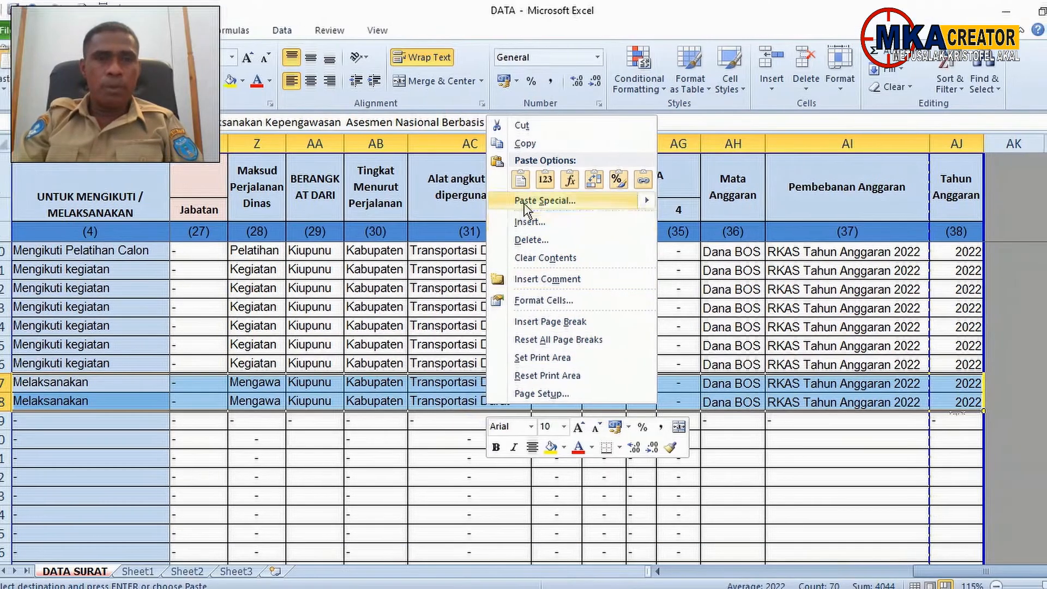
click(545, 179)
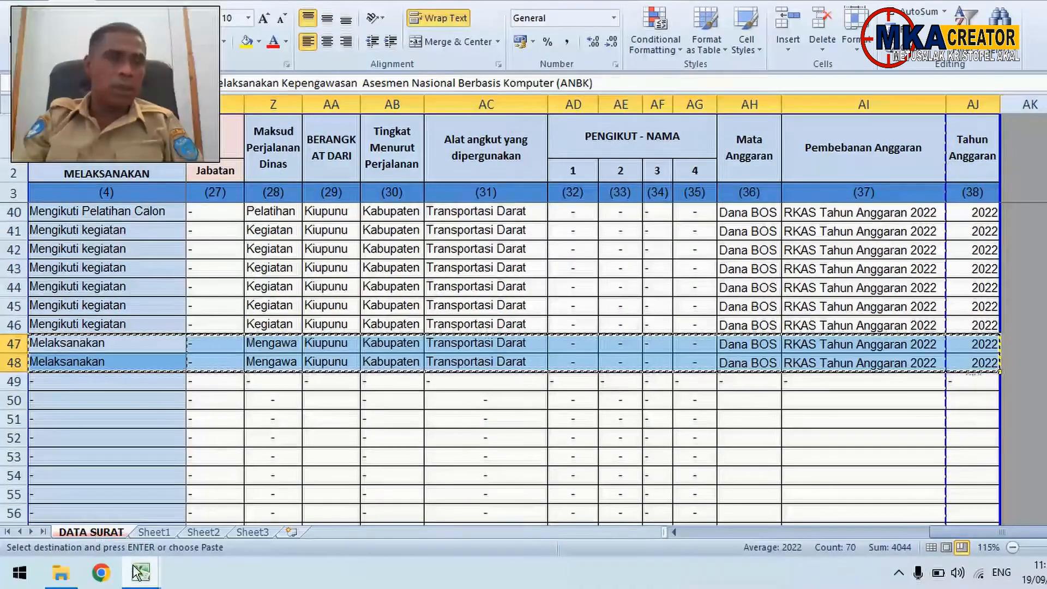
Switch back to the SURAT TUGAS-PRESEN workbook and check the NO Urut and NO Surat numbers of the first two input rows
mouse_move(139, 573)
click(223, 548)
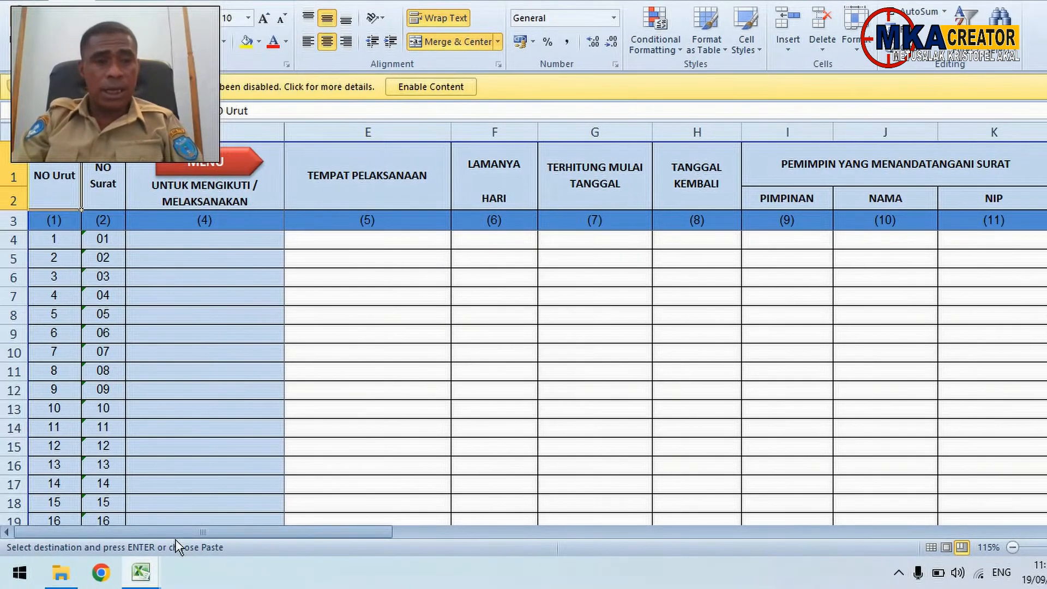
drag(169, 535, 169, 535)
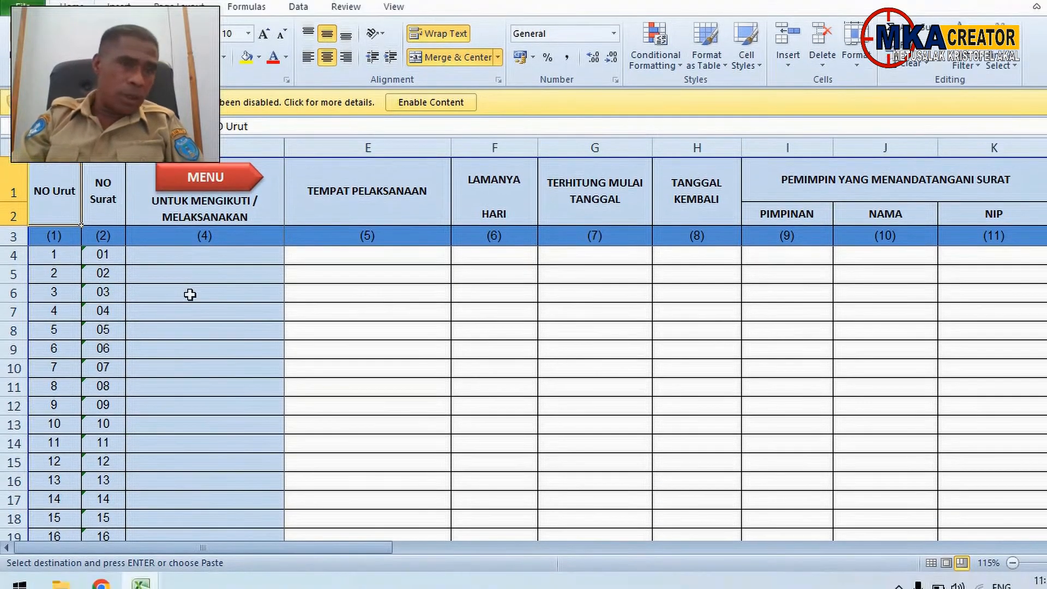
click(183, 212)
click(157, 275)
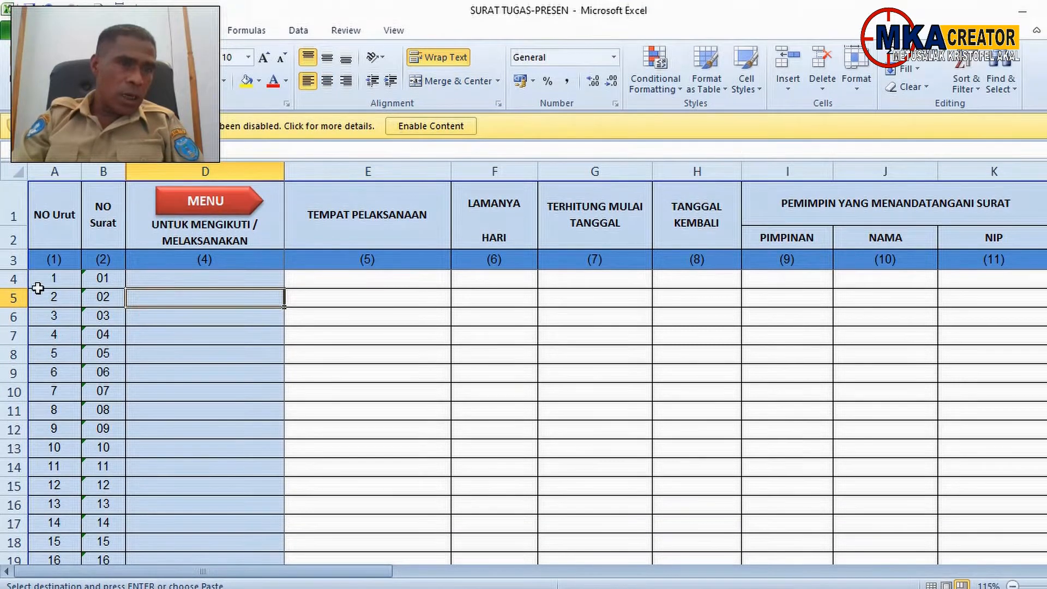
click(37, 284)
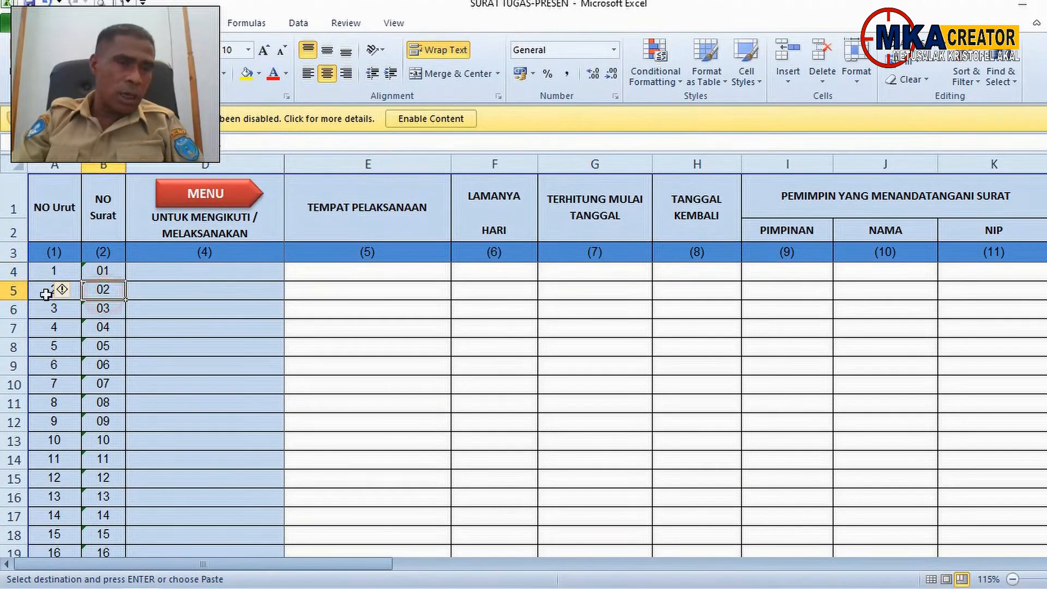
click(52, 294)
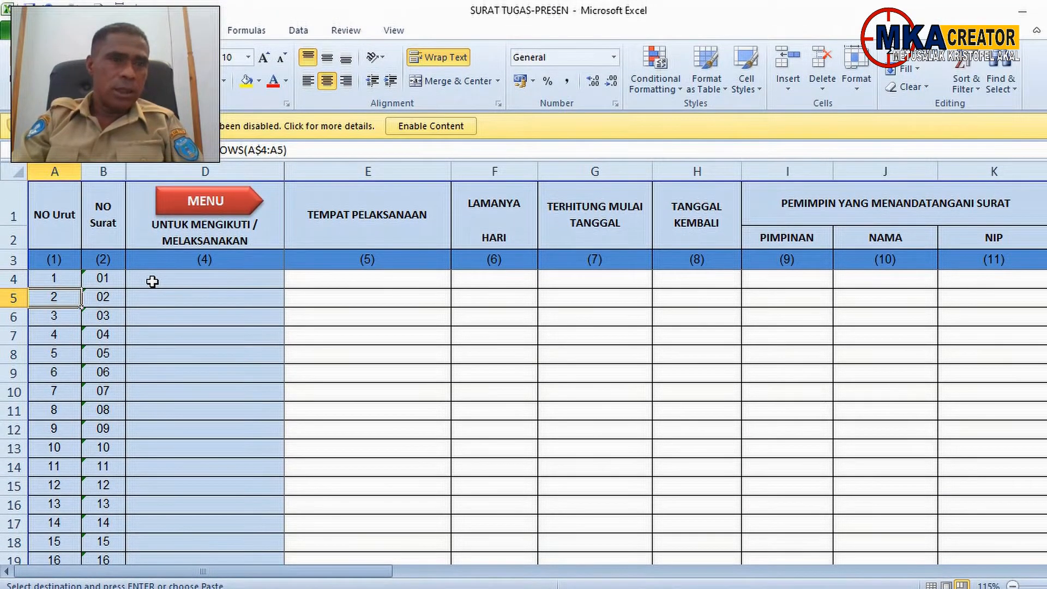
Paste the two copied records into the input sheet starting at activity cell D4 and check the second record's activity
right_click(152, 282)
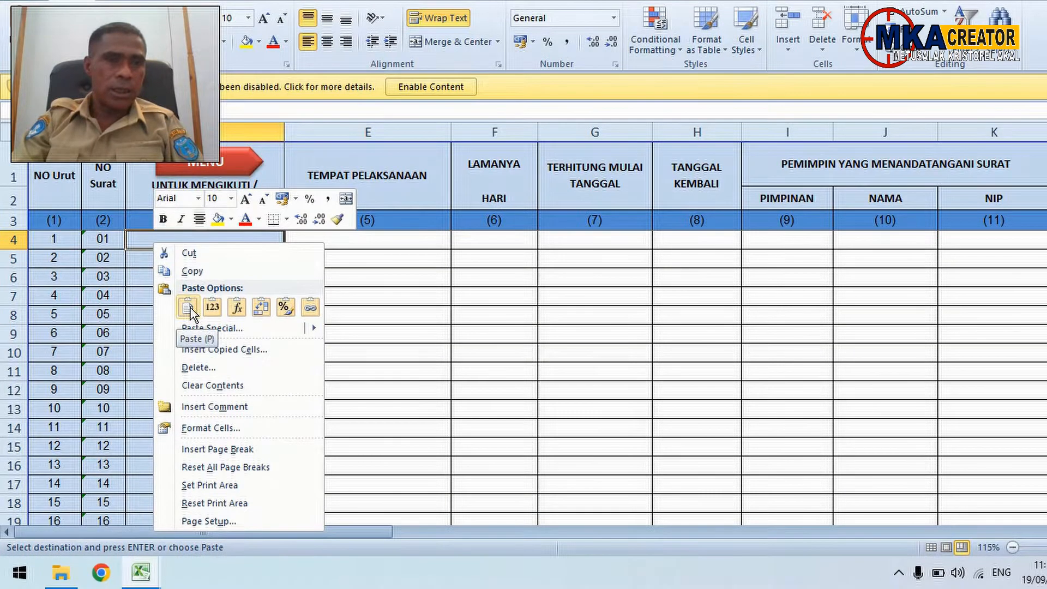
click(188, 308)
click(366, 349)
click(163, 258)
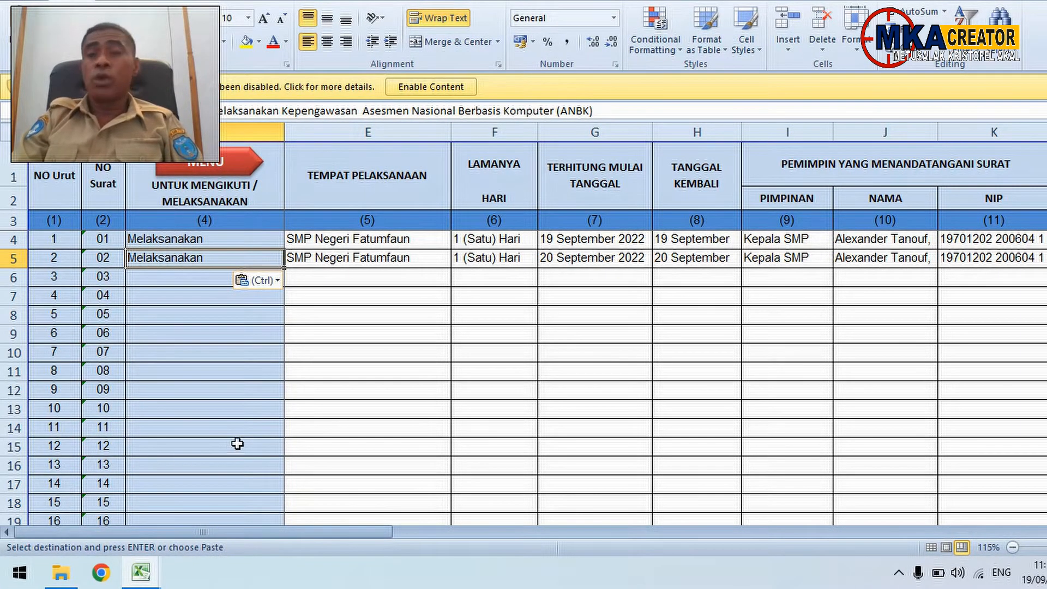
click(308, 386)
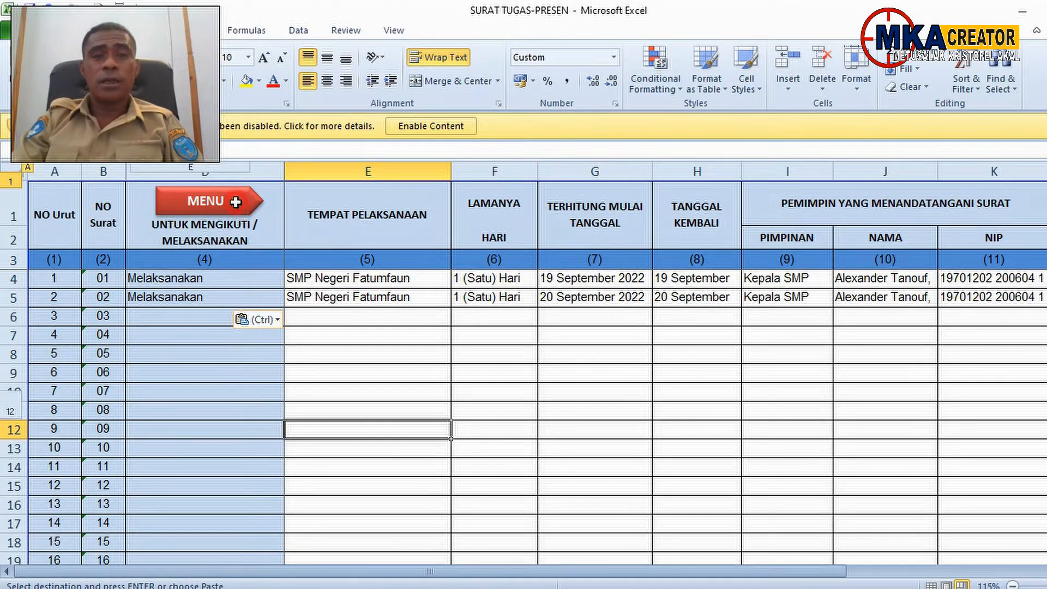
Return to the main menu and open the Surat Tugas print sheet
click(218, 159)
click(870, 462)
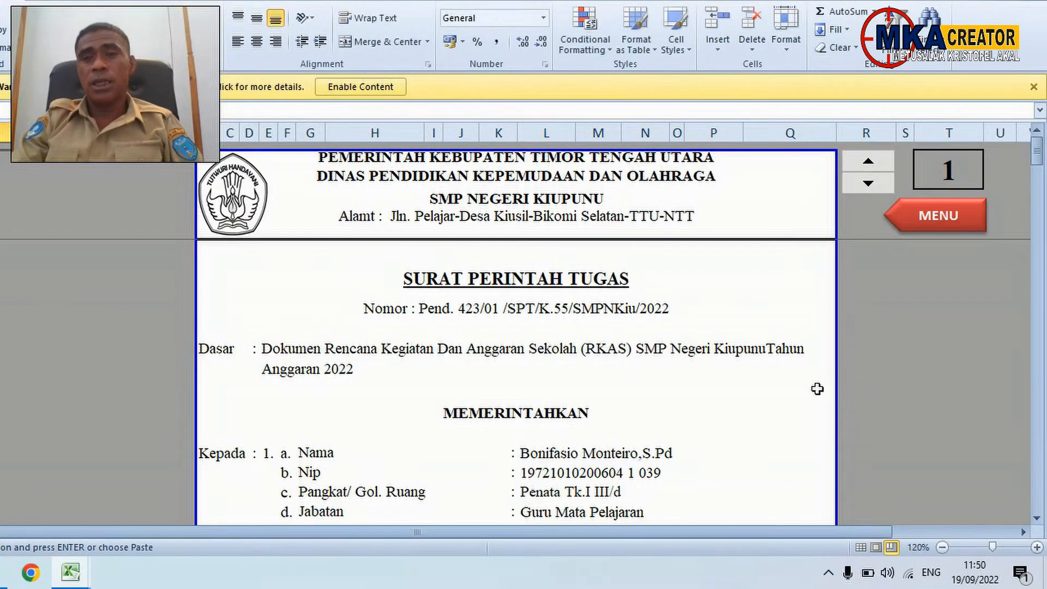
Look over the first Surat Perintah Tugas from its heading down to the list of assigned teachers
scroll(599, 381, down, 5)
scroll(600, 382, up, 5)
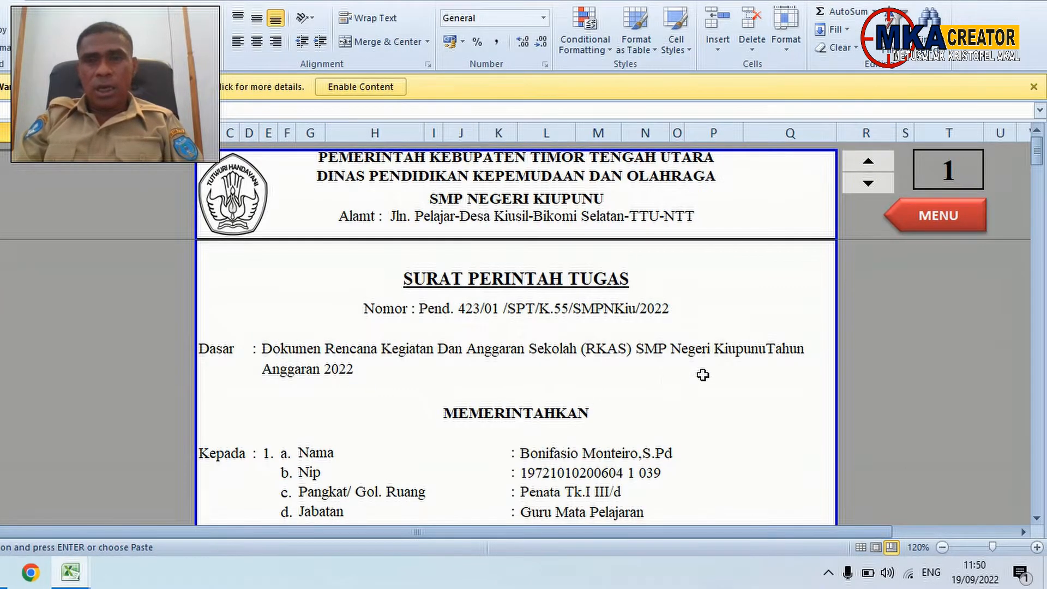
scroll(617, 363, down, 5)
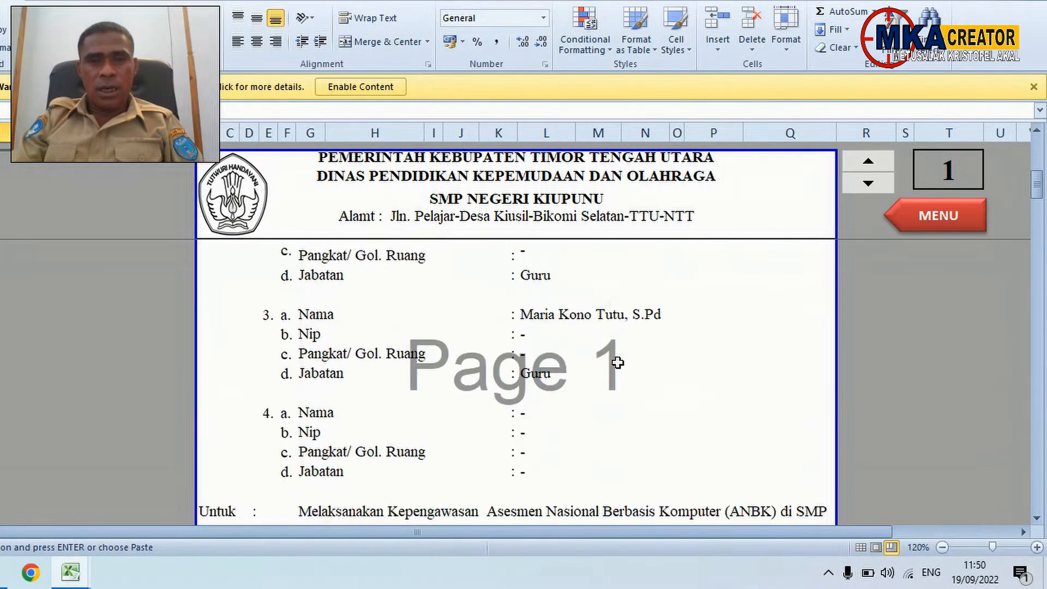
scroll(617, 363, up, 5)
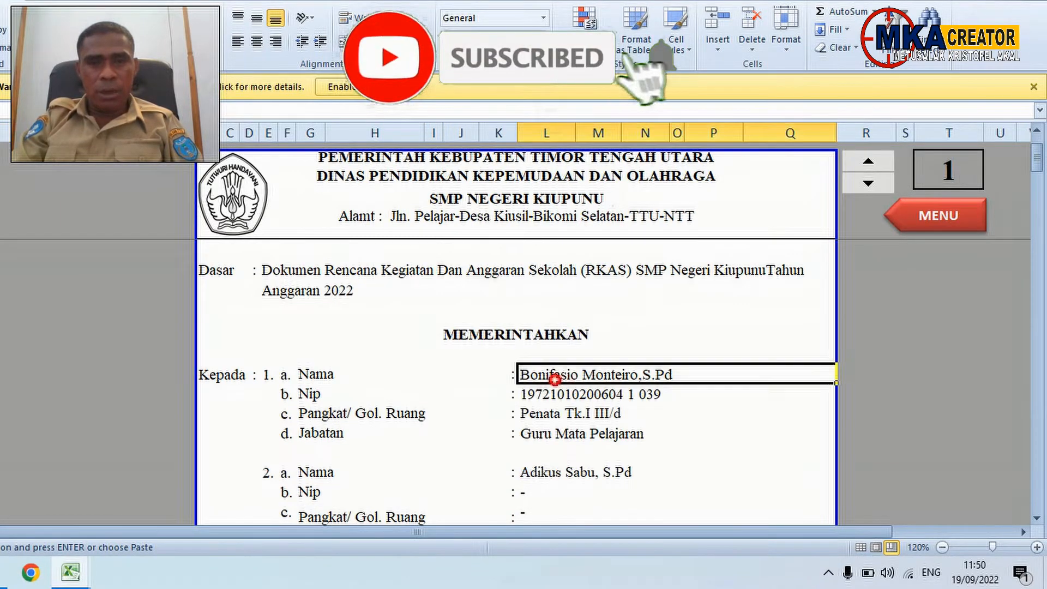
Check the assignee entries under Kepada and the Untuk assignment text on letter 1
click(551, 377)
scroll(567, 389, down, 2)
click(532, 388)
scroll(542, 428, down, 1)
click(541, 434)
scroll(649, 444, down, 3)
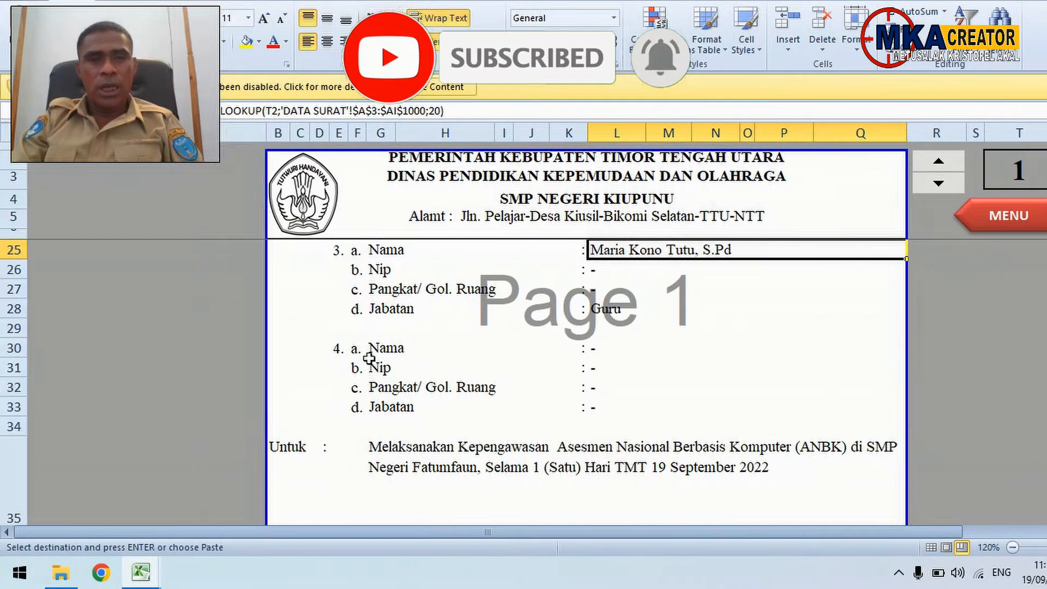
click(536, 361)
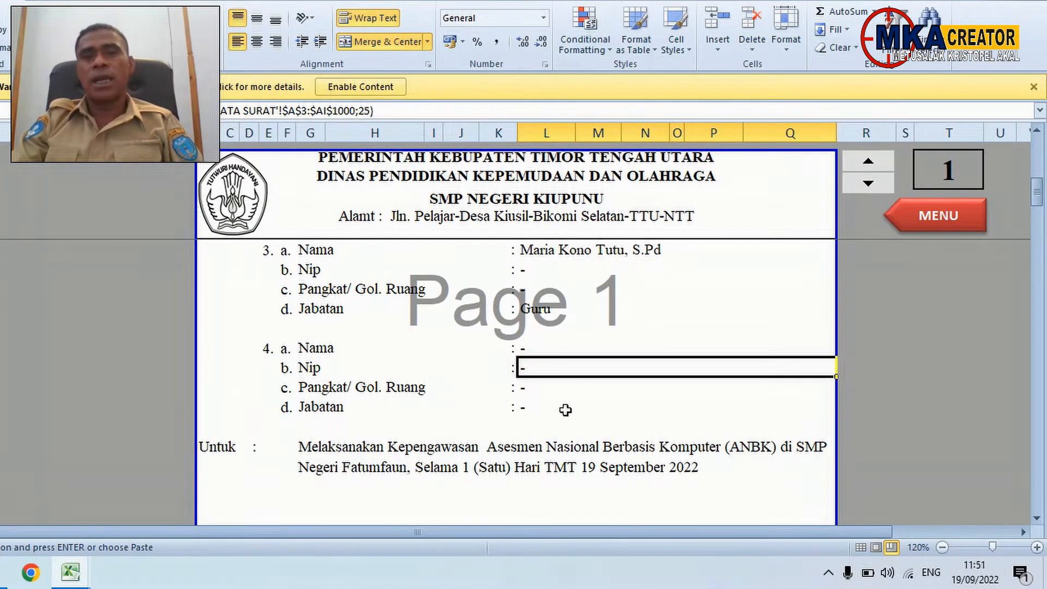
scroll(564, 410, down, 2)
click(449, 352)
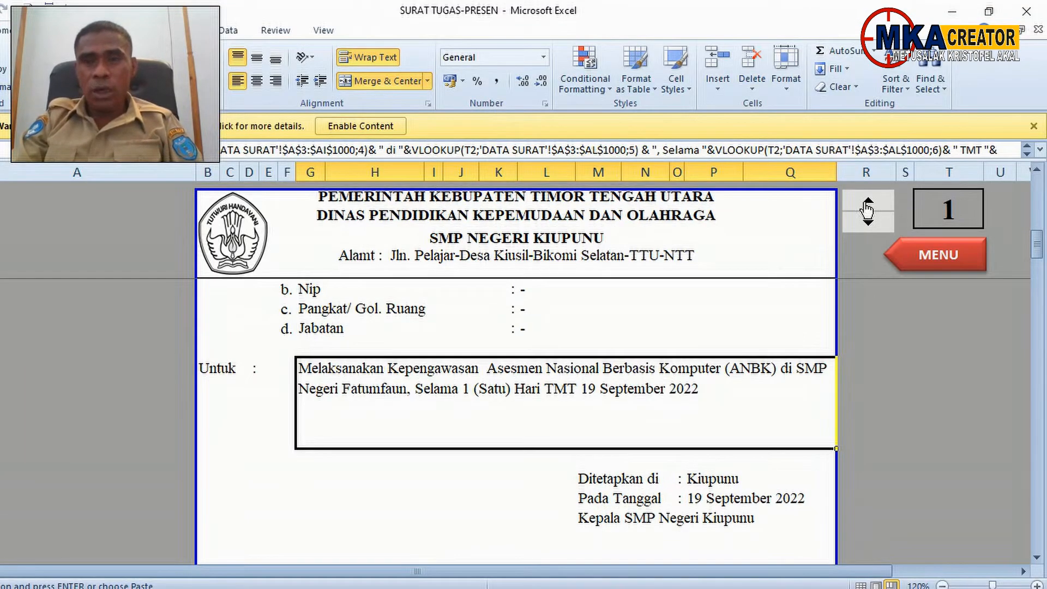
Display letter 2 and check its Untuk text, dates and assignee entries
click(867, 205)
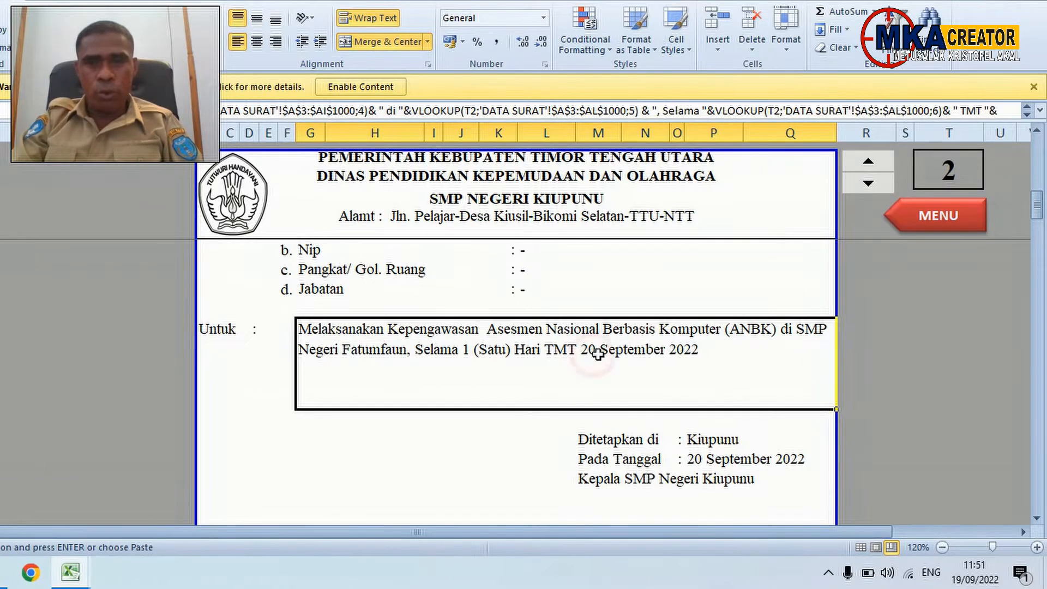
scroll(573, 332, up, 4)
scroll(572, 334, up, 3)
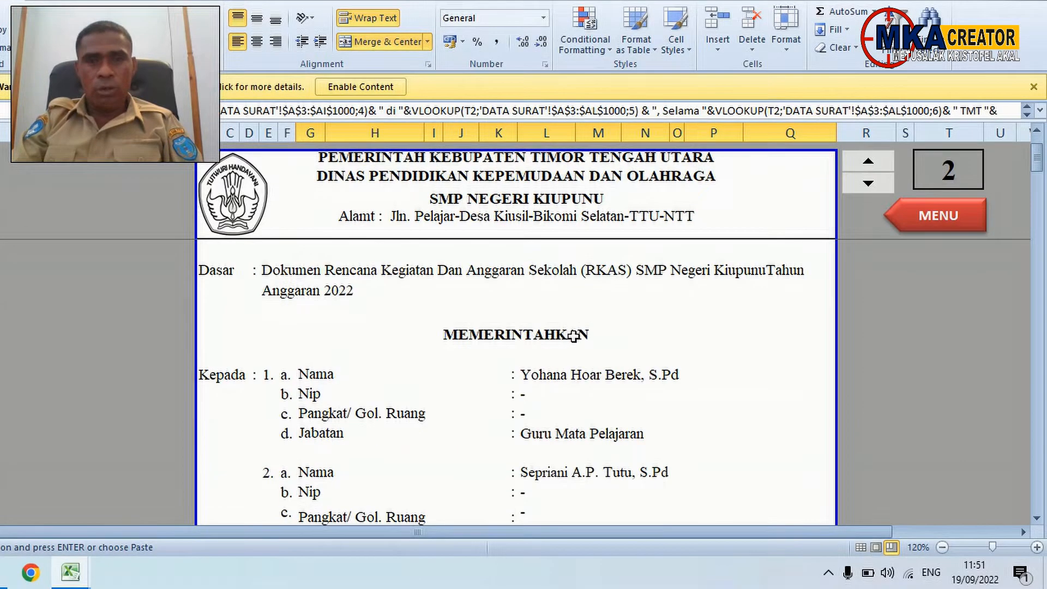
scroll(575, 371, down, 2)
scroll(572, 376, up, 2)
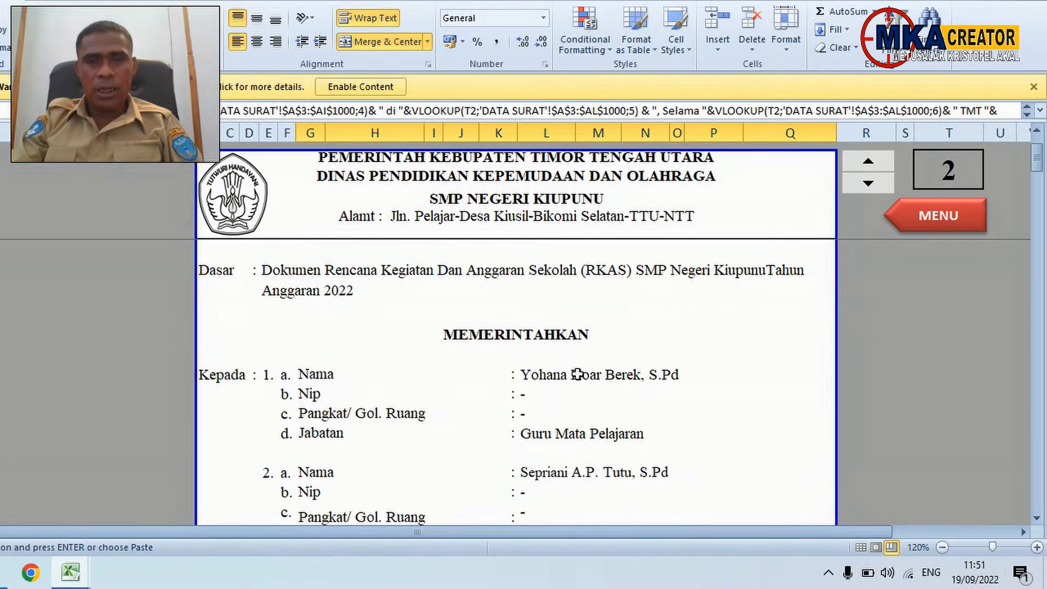
scroll(581, 373, down, 2)
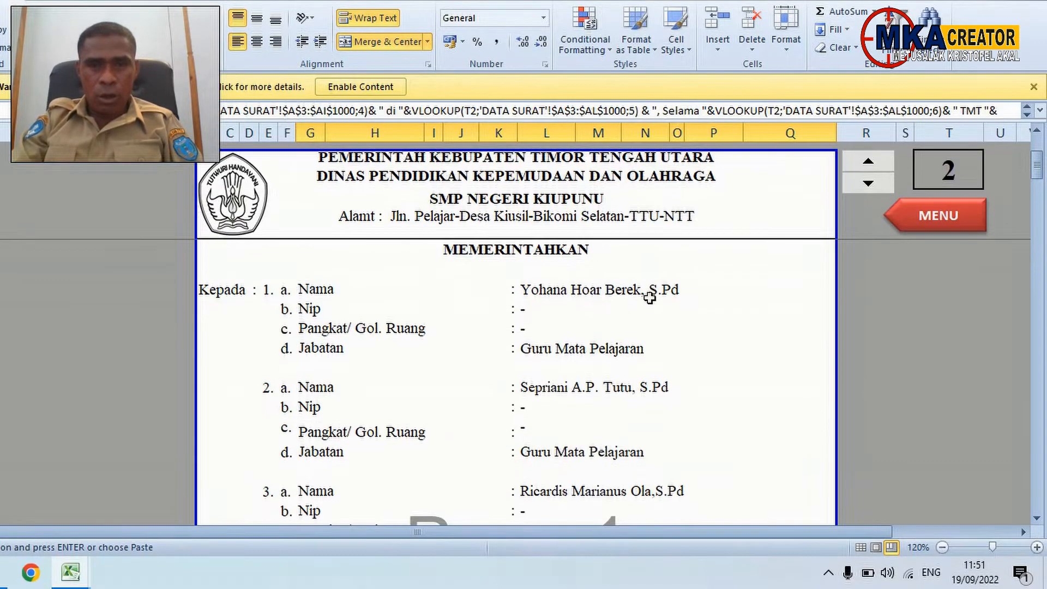
click(662, 344)
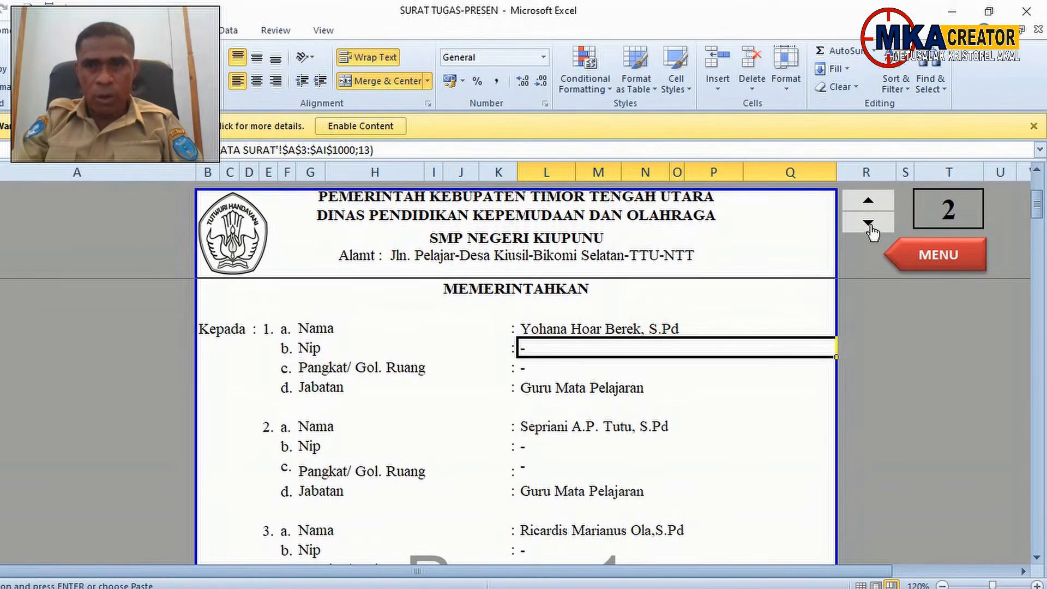
Switch between letters 1 and 2 to compare their assignees and Nomor lines, ending on letter 2
click(869, 228)
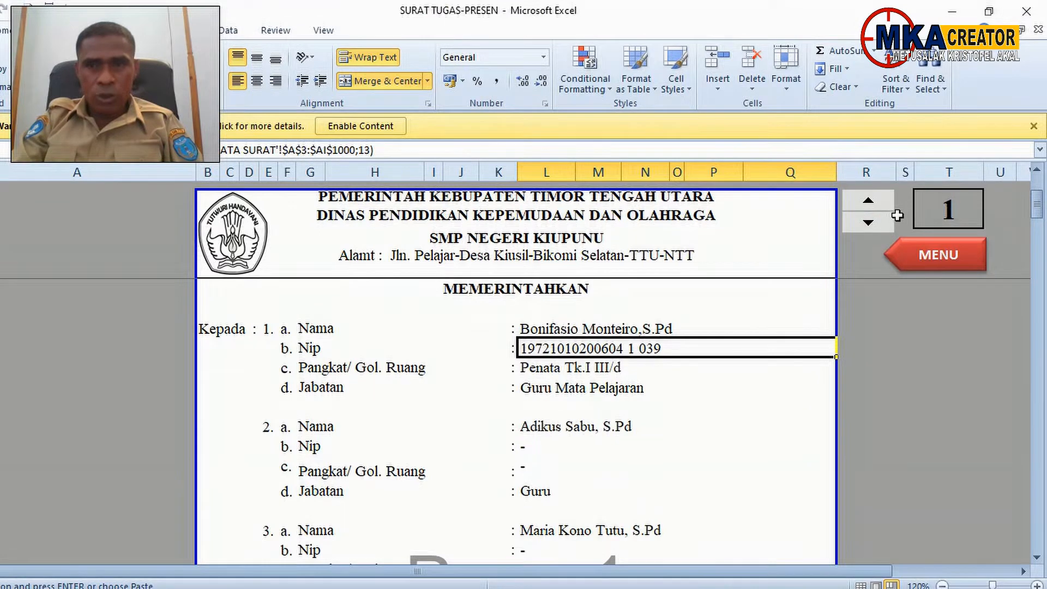
click(870, 204)
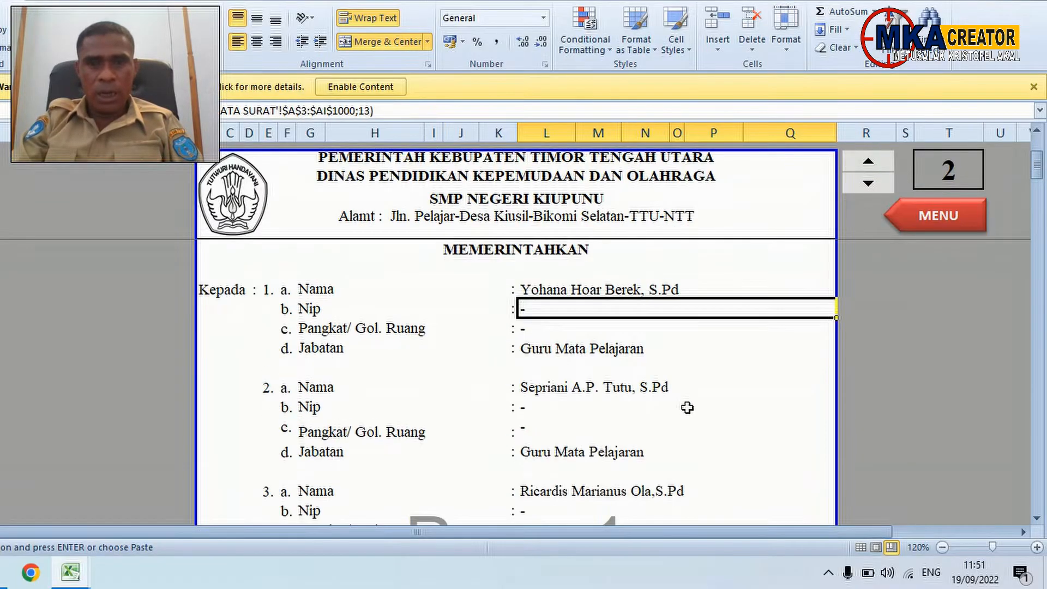
click(518, 307)
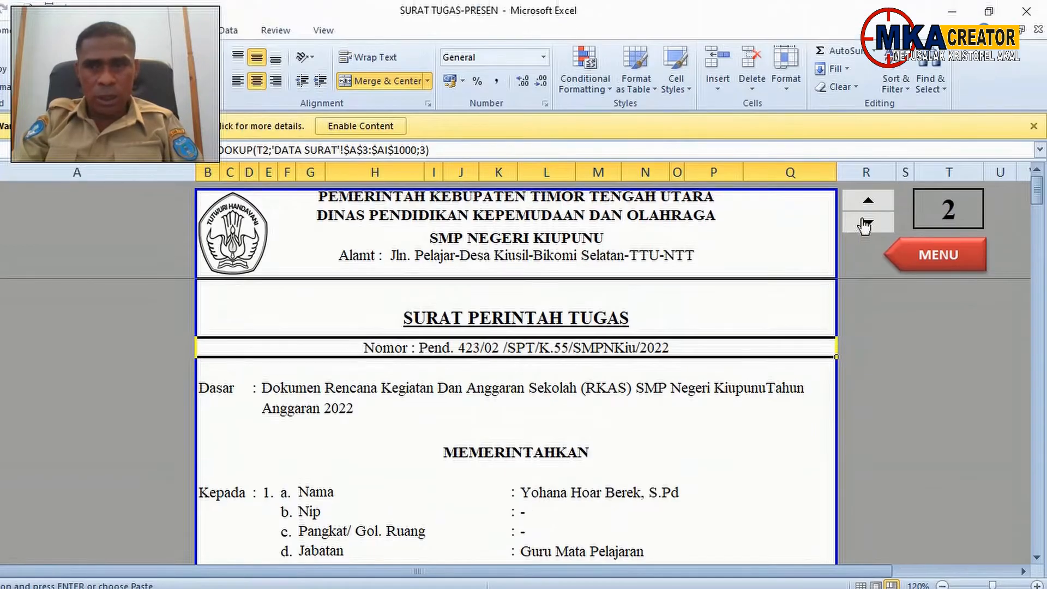
click(865, 223)
click(963, 211)
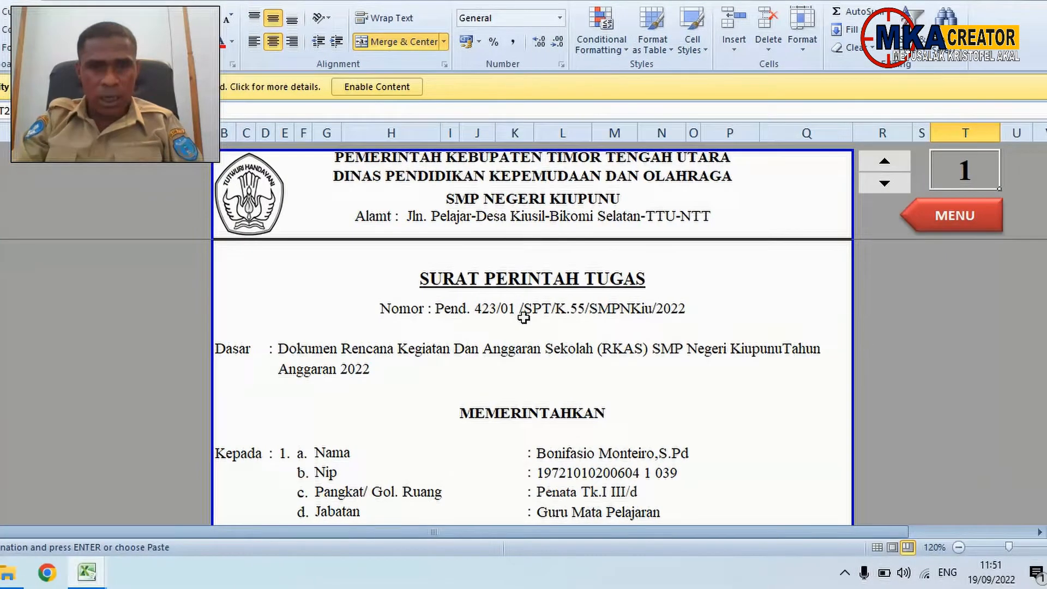
click(526, 347)
click(871, 209)
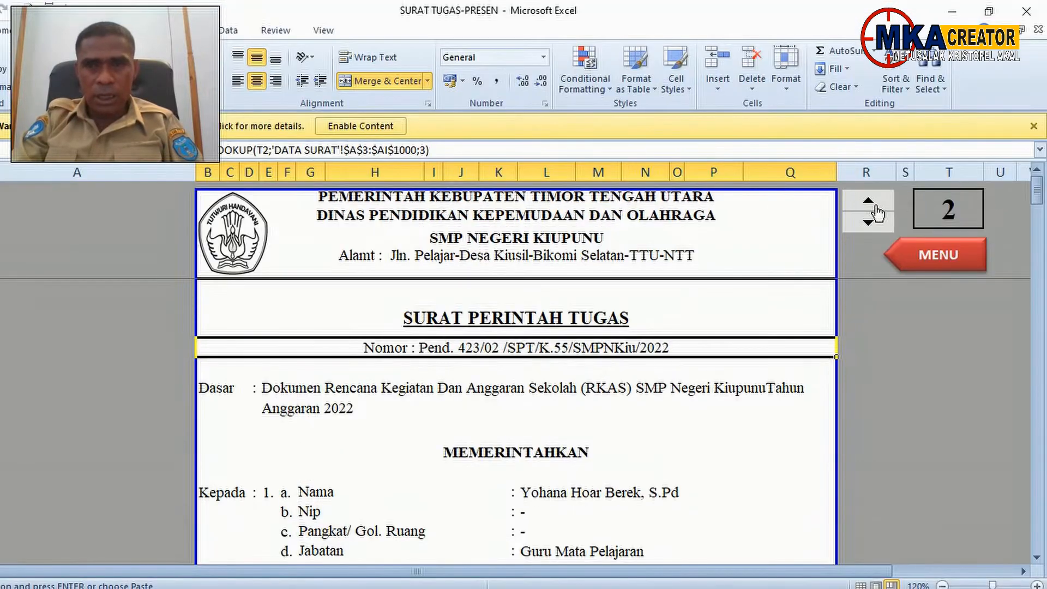
Advance the displayed letter number on the print sheet to 22
click(868, 206)
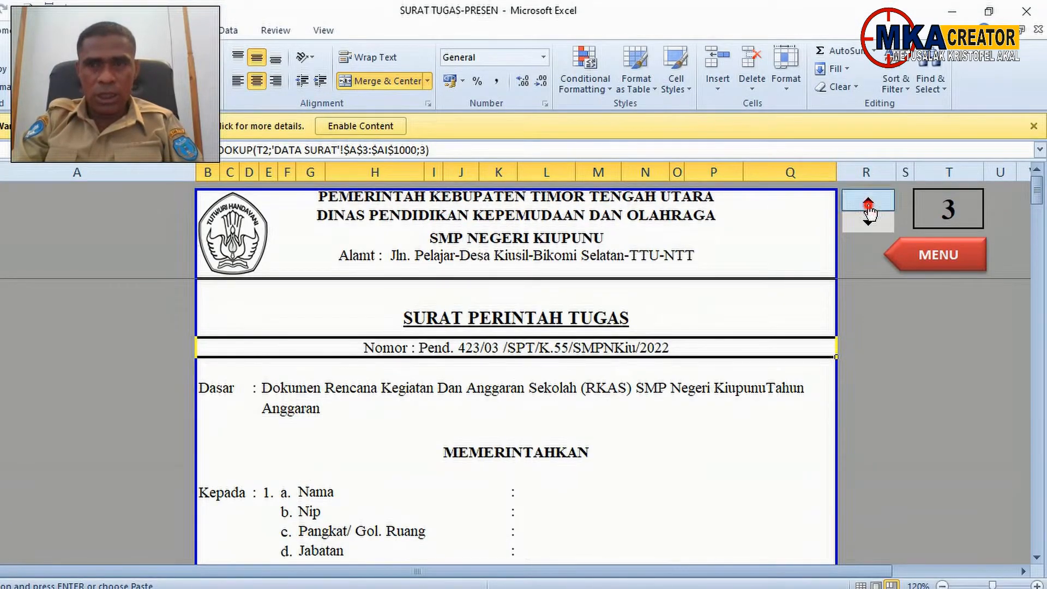
click(868, 206)
click(868, 206)
click(868, 206)
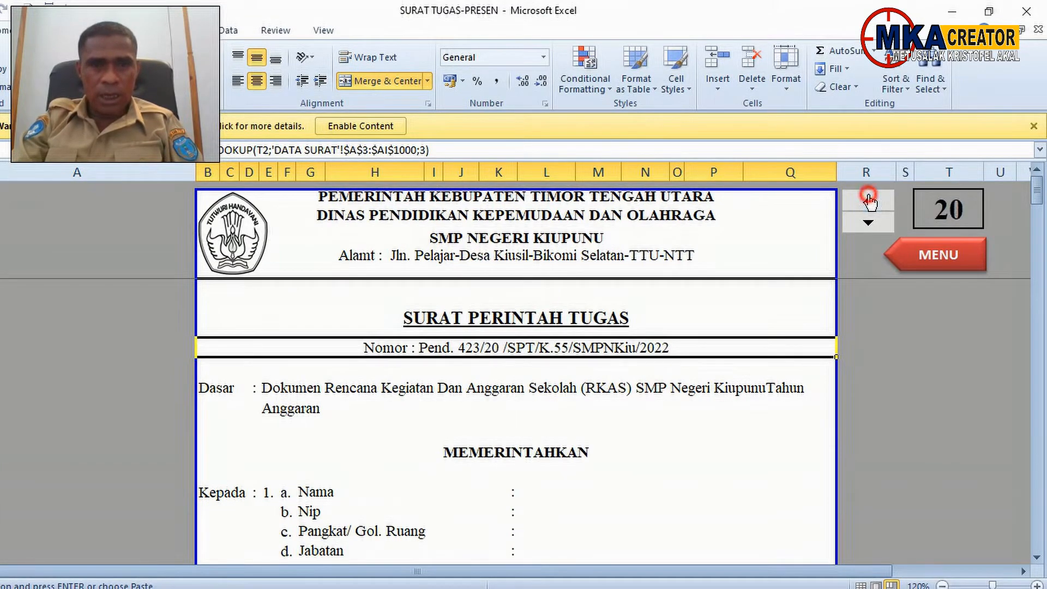
click(657, 447)
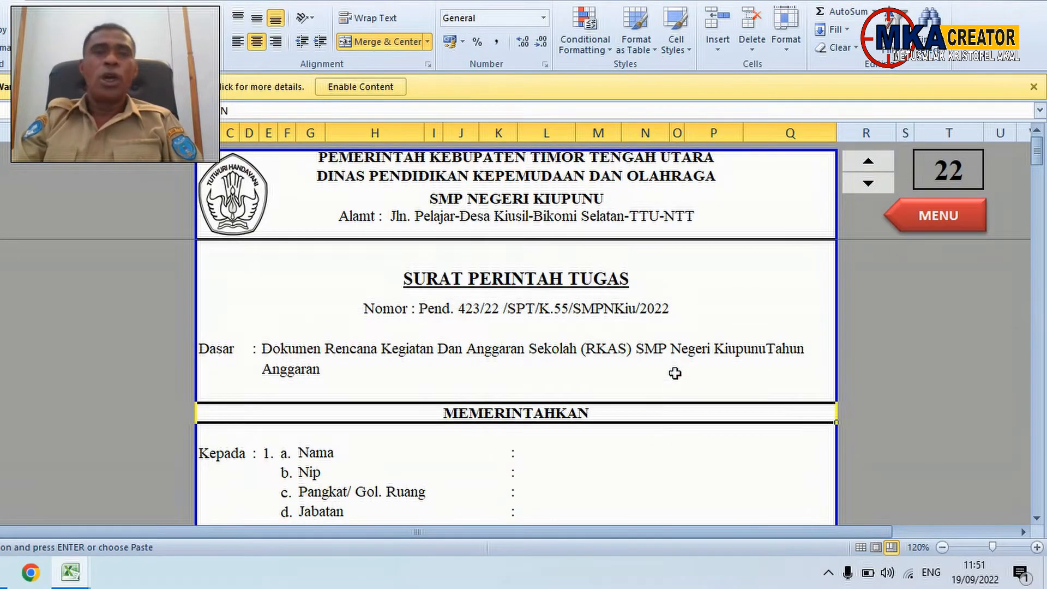
Look through letter 22's assignee fields and Untuk line, and return to its heading
scroll(675, 373, down, 5)
scroll(676, 374, up, 1)
scroll(675, 374, down, 1)
scroll(675, 374, up, 4)
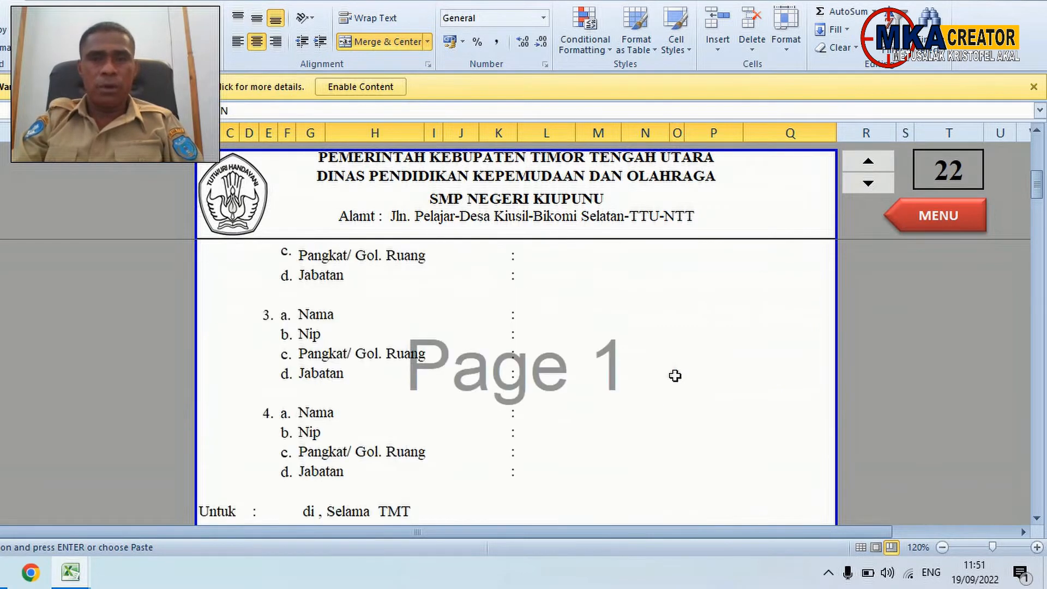
click(954, 171)
click(587, 338)
click(554, 289)
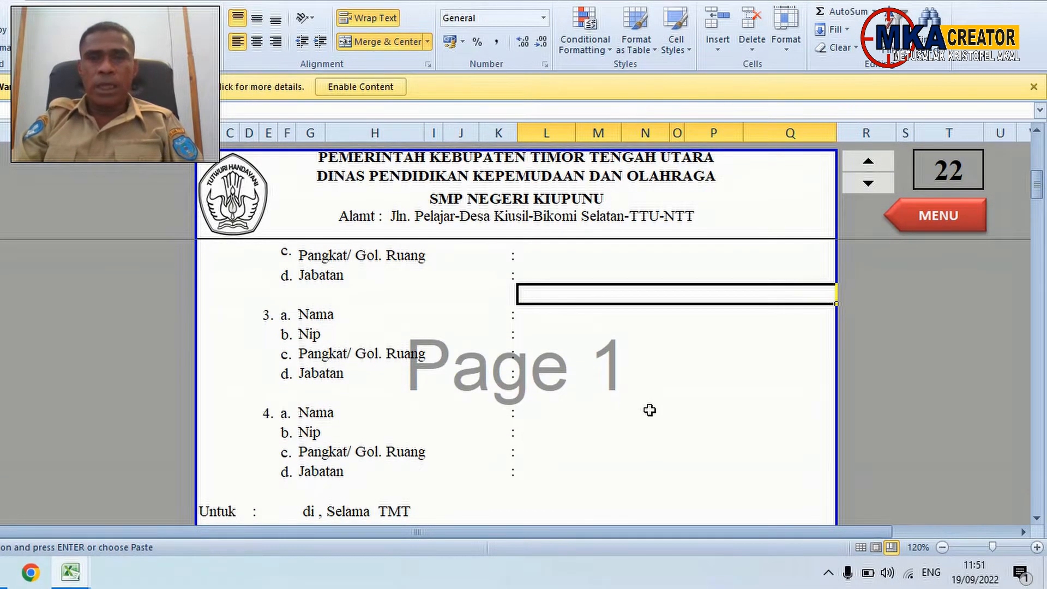
scroll(649, 410, up, 5)
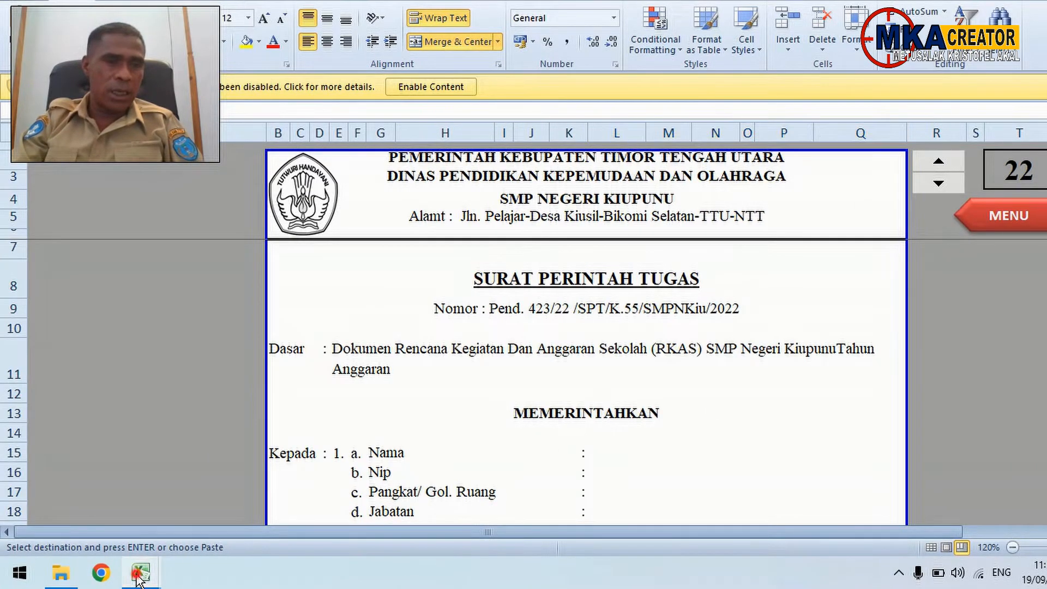
Switch to the DATA workbook and copy the records from row 4 onward, from the activity column through Tahun Anggaran
click(140, 580)
click(107, 518)
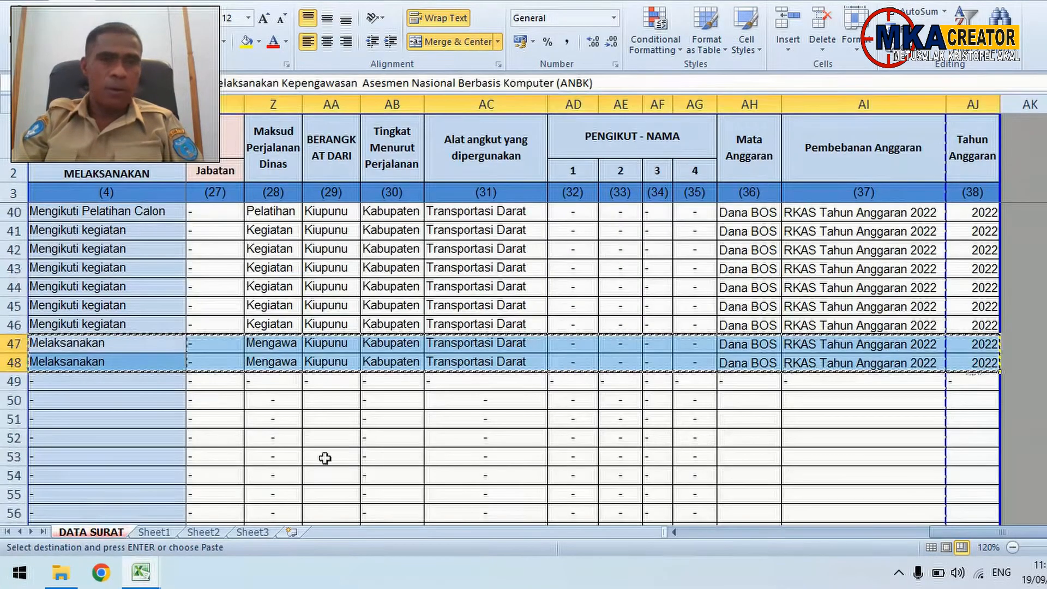
scroll(349, 458, up, 9)
scroll(362, 460, up, 3)
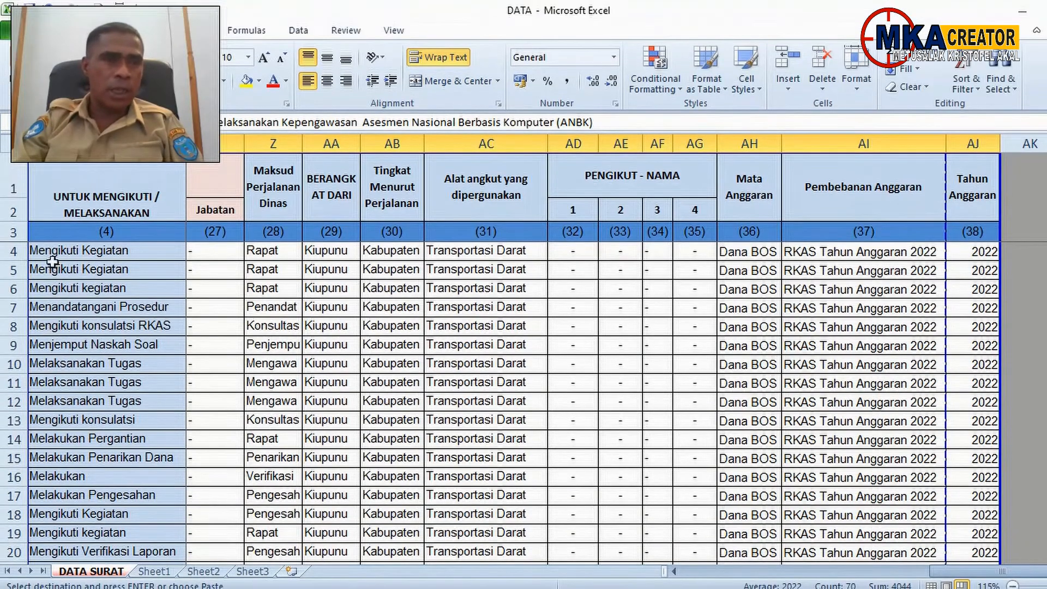
drag(48, 215, 920, 365)
scroll(817, 490, up, 12)
drag(875, 533, 518, 528)
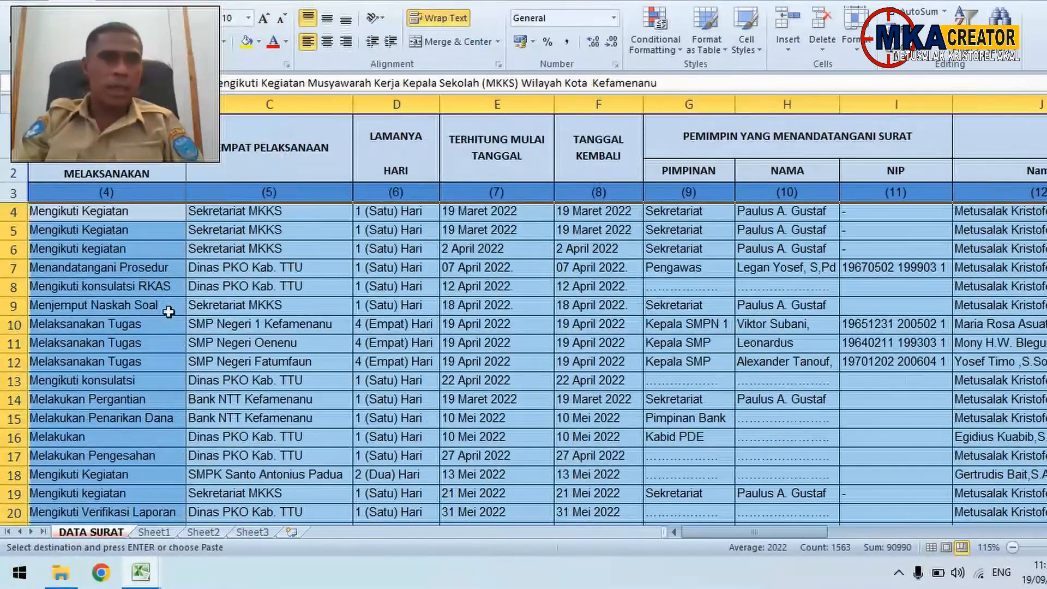
right_click(101, 314)
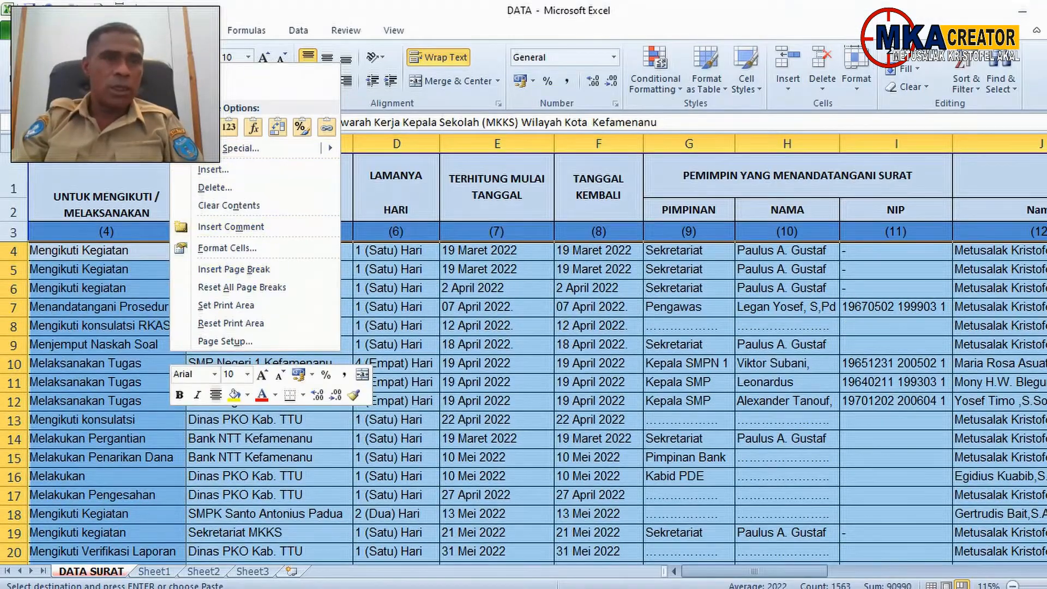
click(206, 91)
Switch back to SURAT TUGAS-PRESEN, open the Surat Tugas input sheet from the main menu and paste the copied records at D4
click(139, 578)
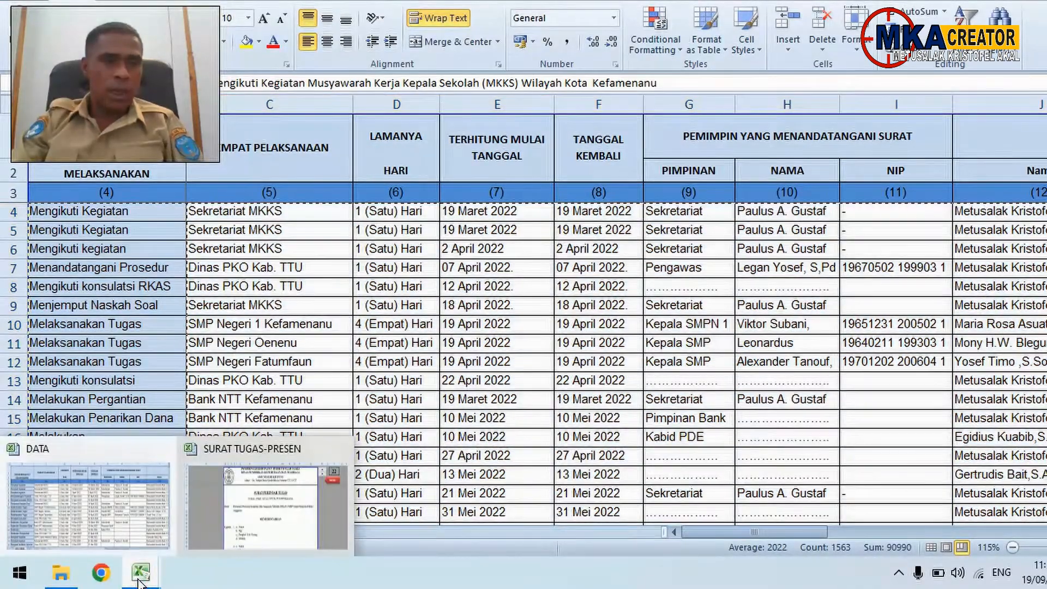
click(252, 548)
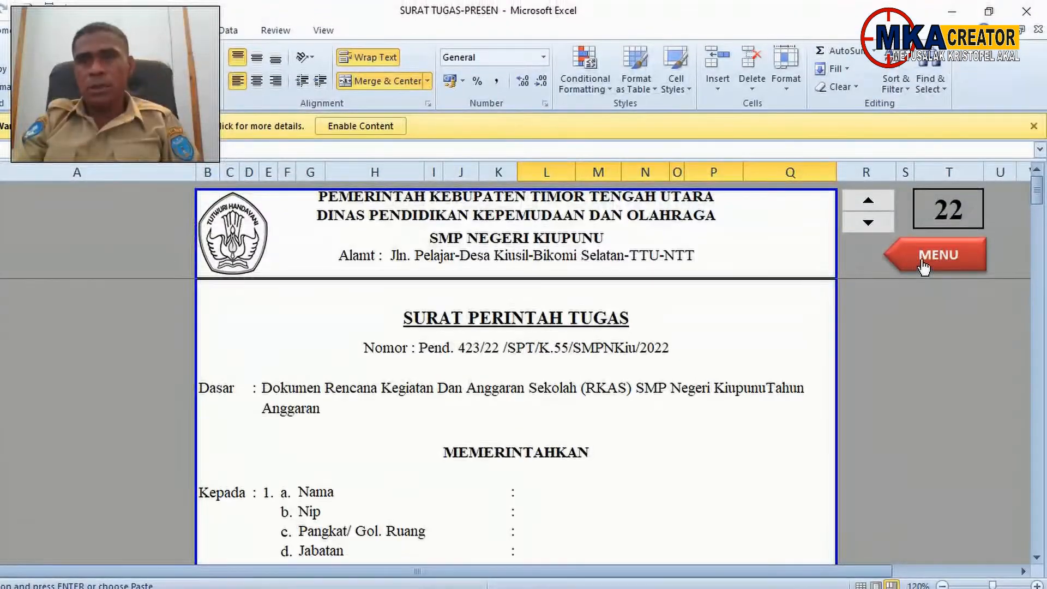
click(923, 266)
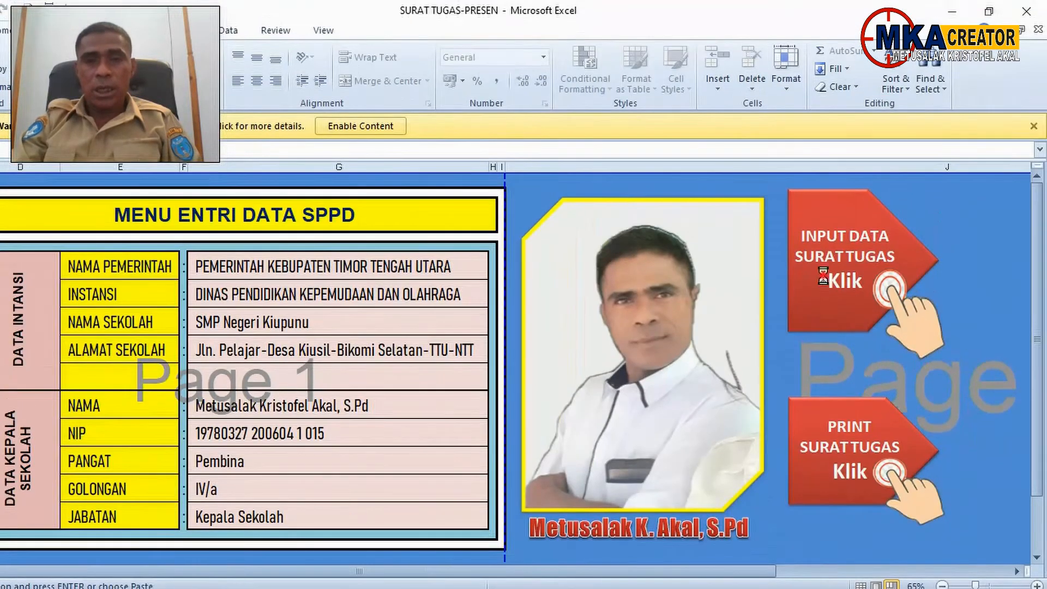
click(896, 234)
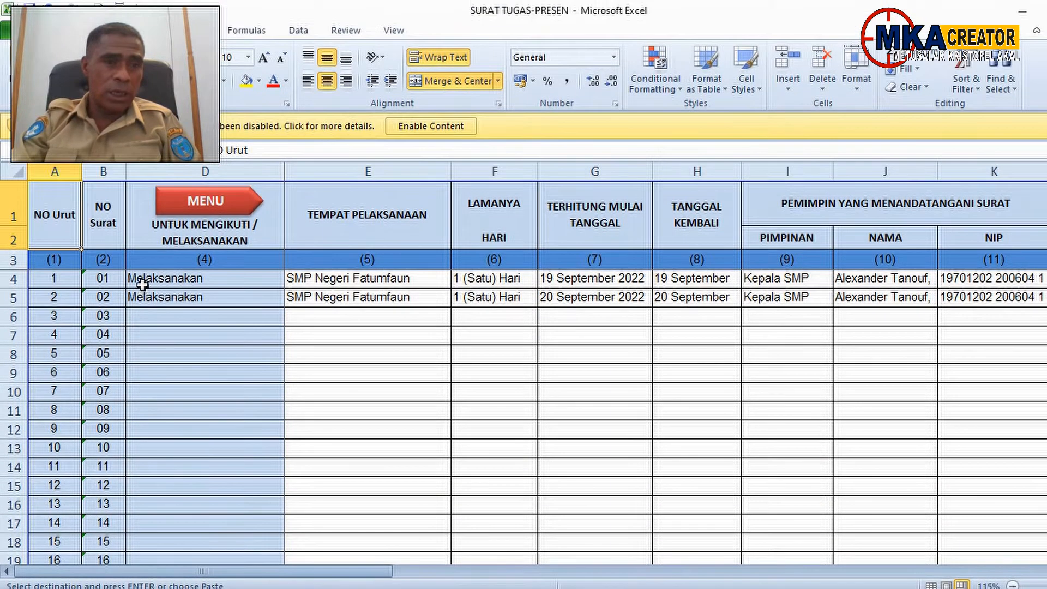
right_click(142, 284)
click(174, 314)
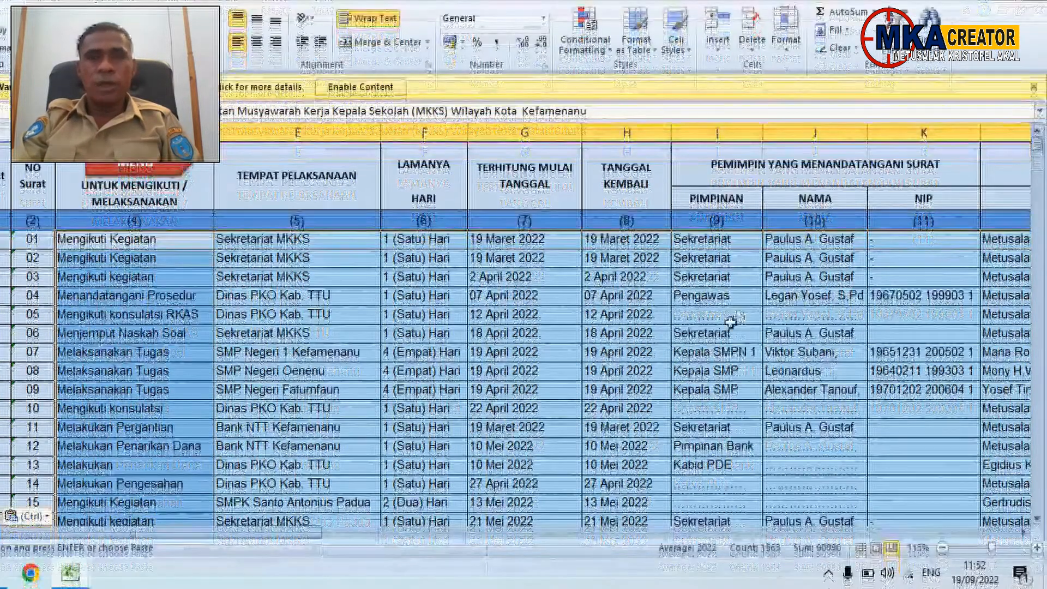
Review the pasted records across the input sheet, and view letter 22 on the print sheet before returning to the main menu
click(800, 318)
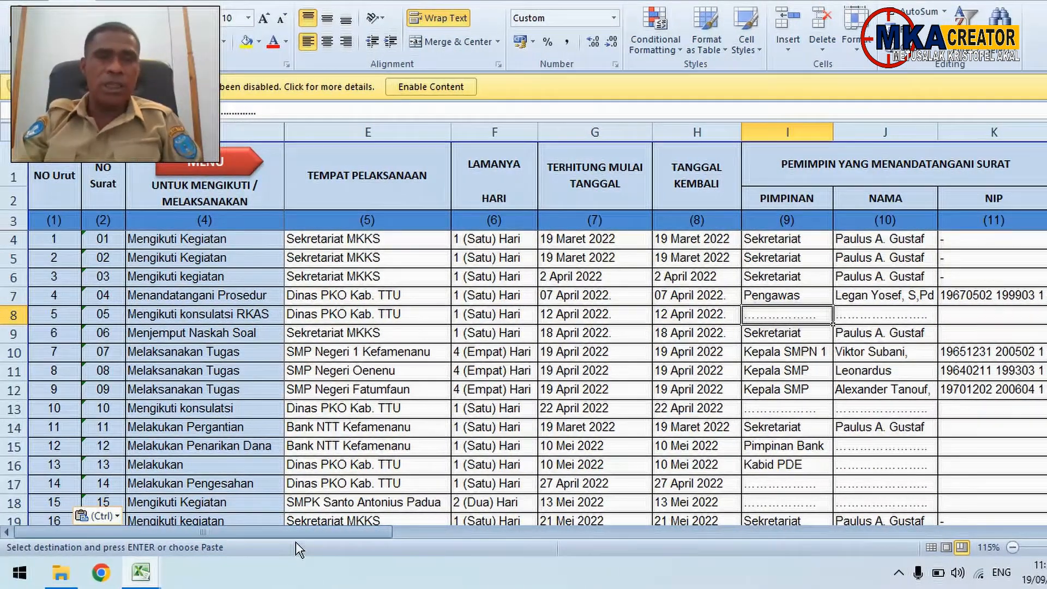
drag(303, 530, 990, 528)
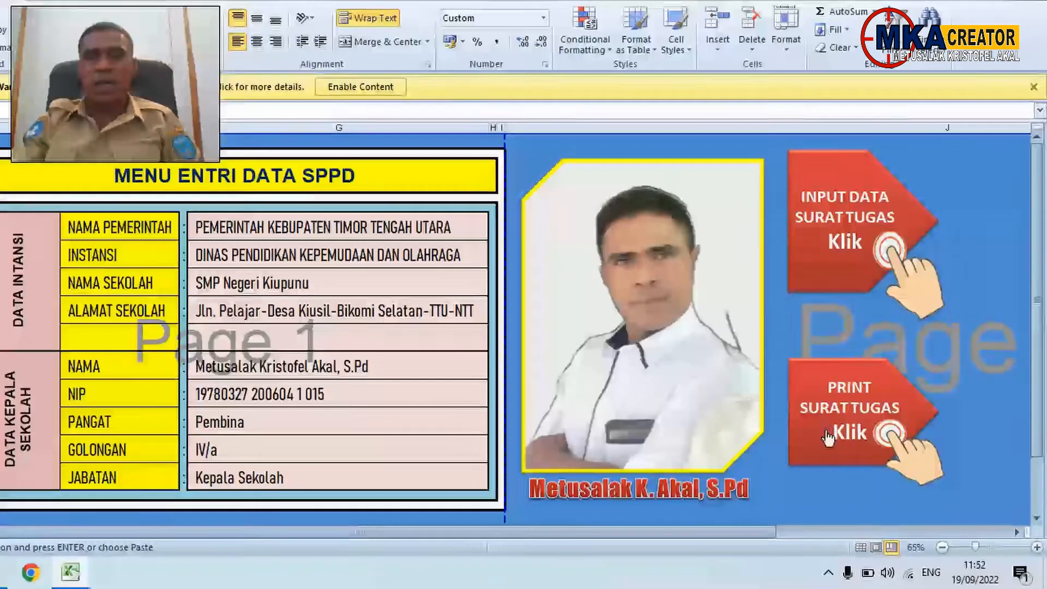
click(828, 436)
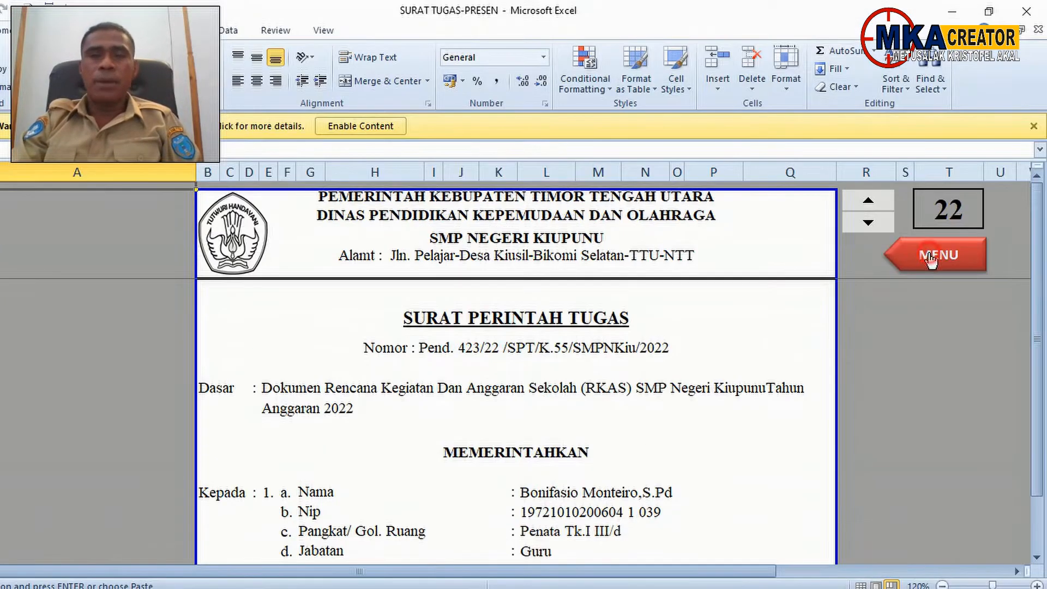
click(936, 215)
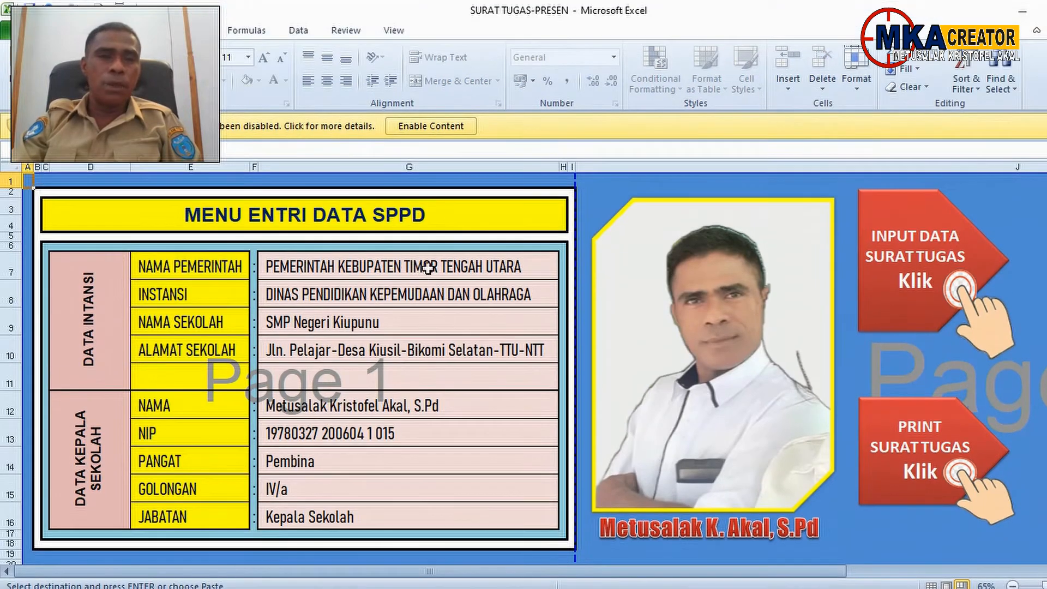
Highlight the school and principal data on the main menu, open the Surat Tugas input sheet and go to its last filled records
drag(428, 267, 430, 523)
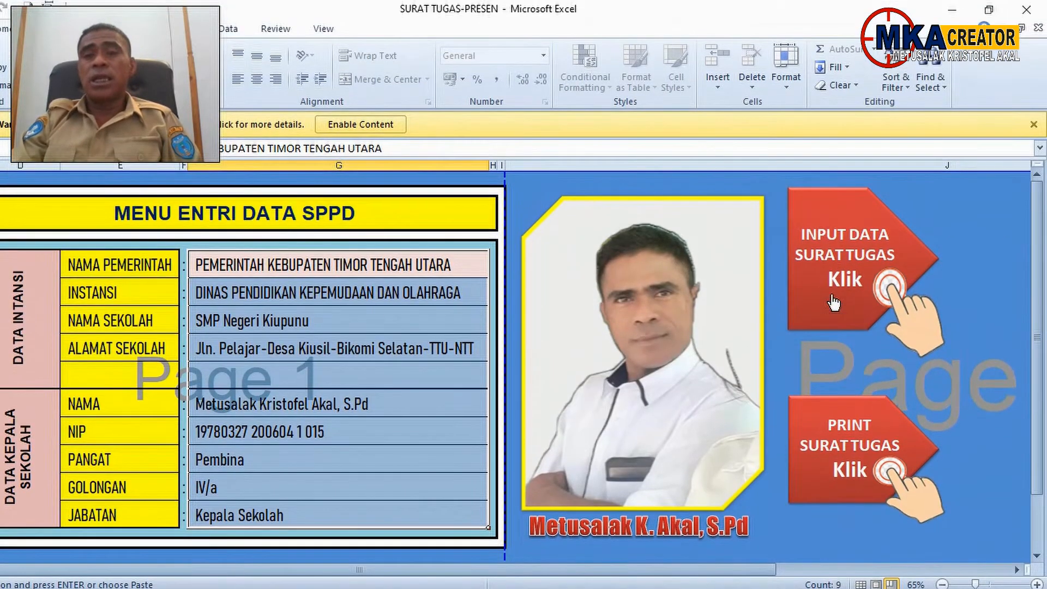
click(881, 241)
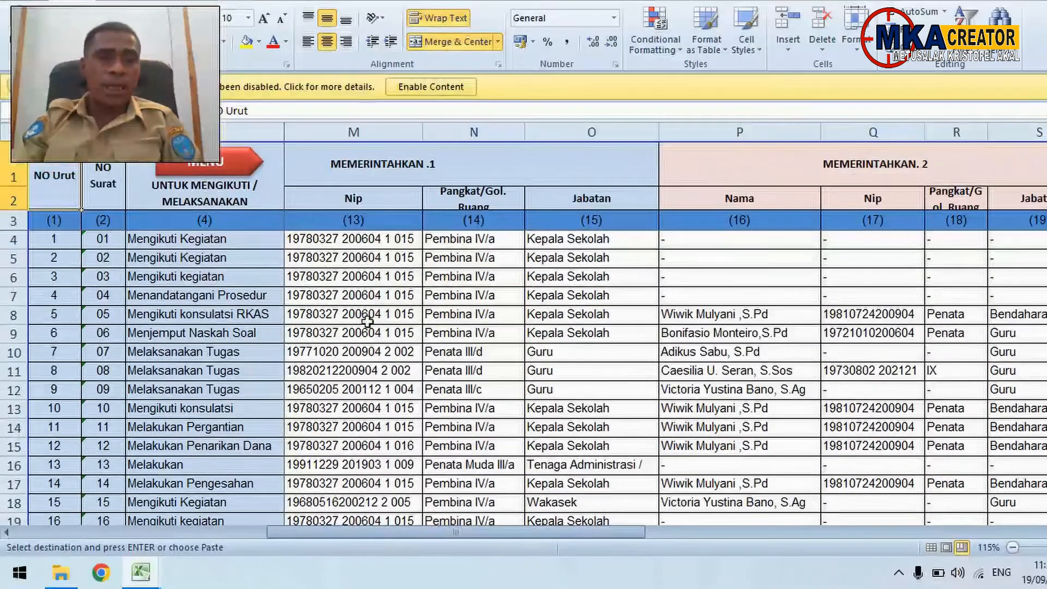
click(365, 343)
scroll(364, 380, down, 14)
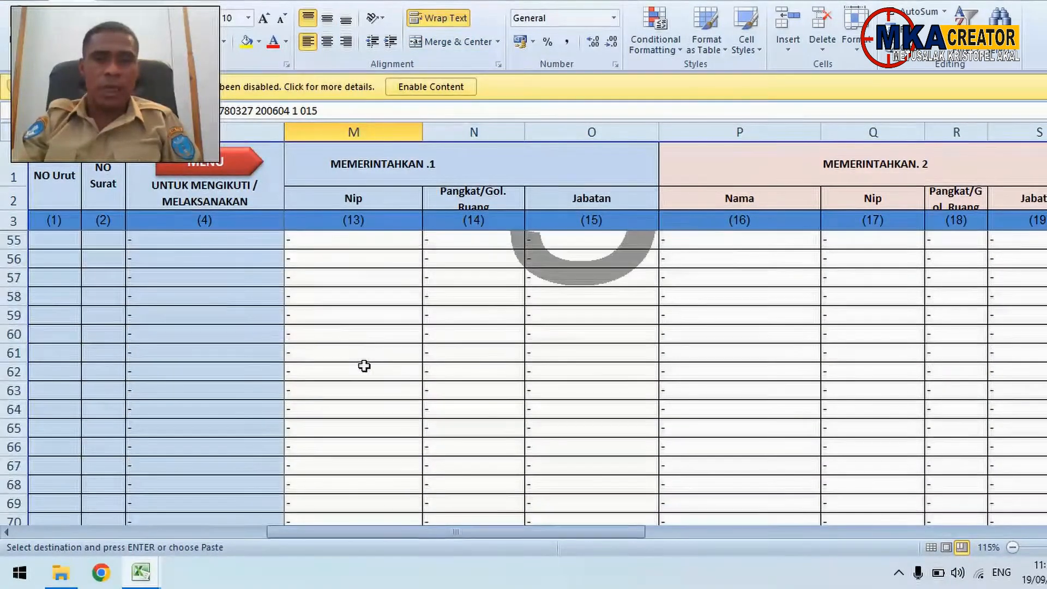
scroll(364, 366, up, 1)
scroll(238, 375, up, 2)
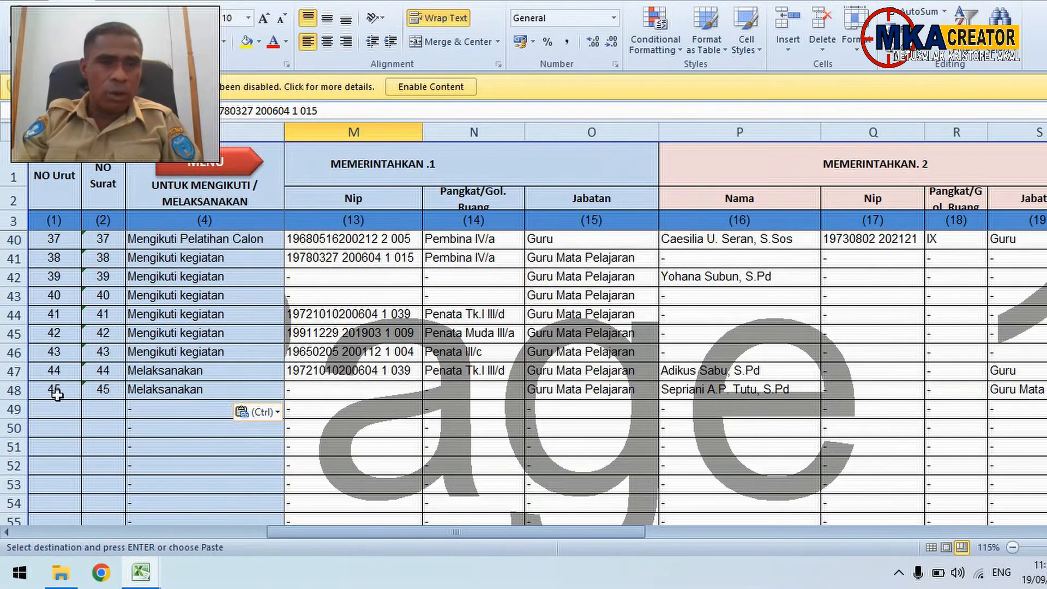
Copy record 45 in row 48, from NO Urut through Tahun Anggaran
drag(57, 394, 775, 394)
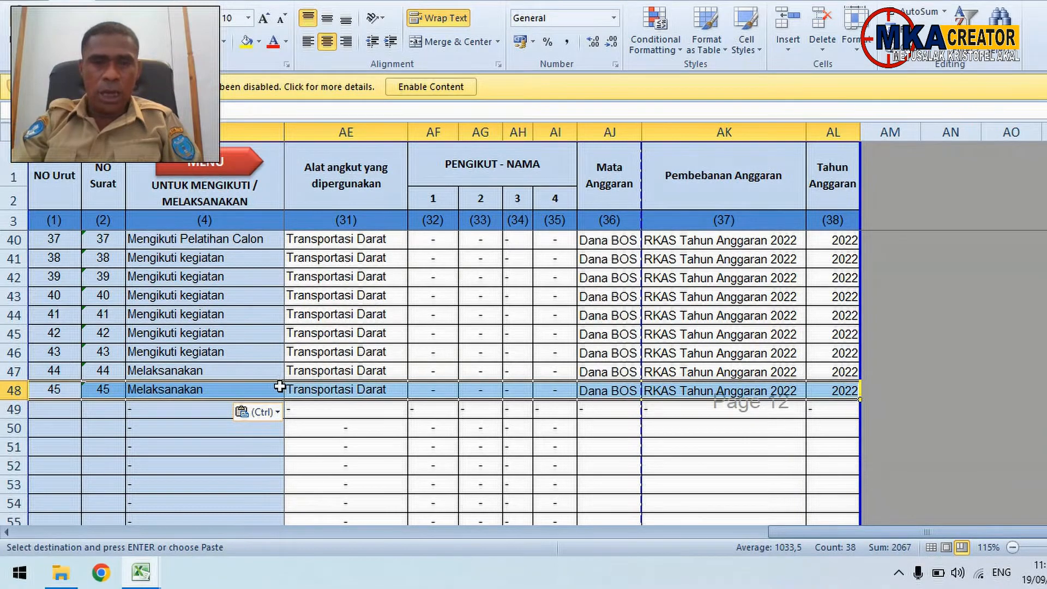
right_click(245, 388)
click(282, 130)
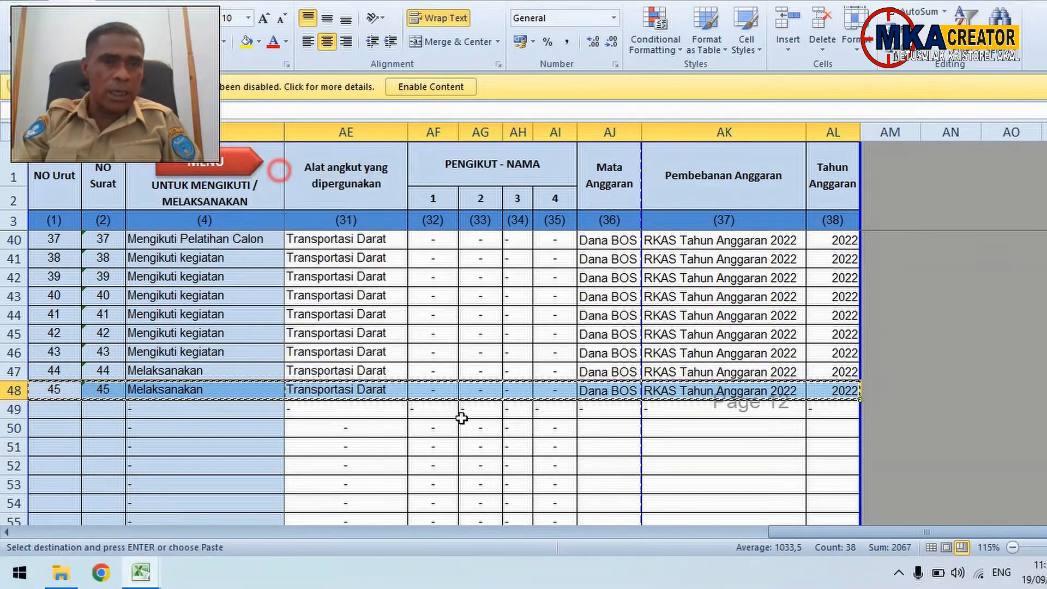
drag(727, 533, 58, 534)
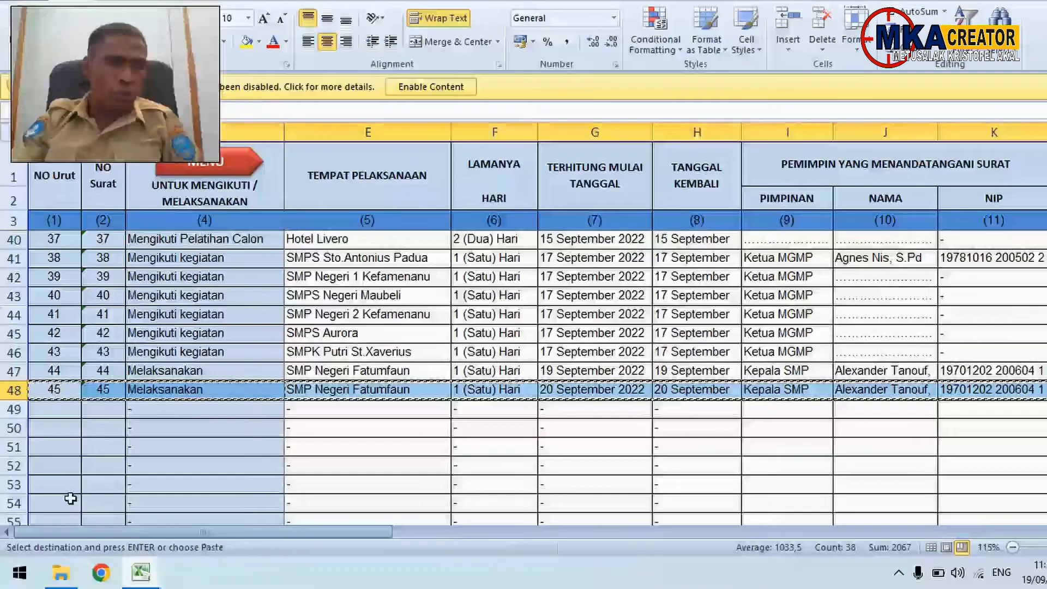
click(183, 439)
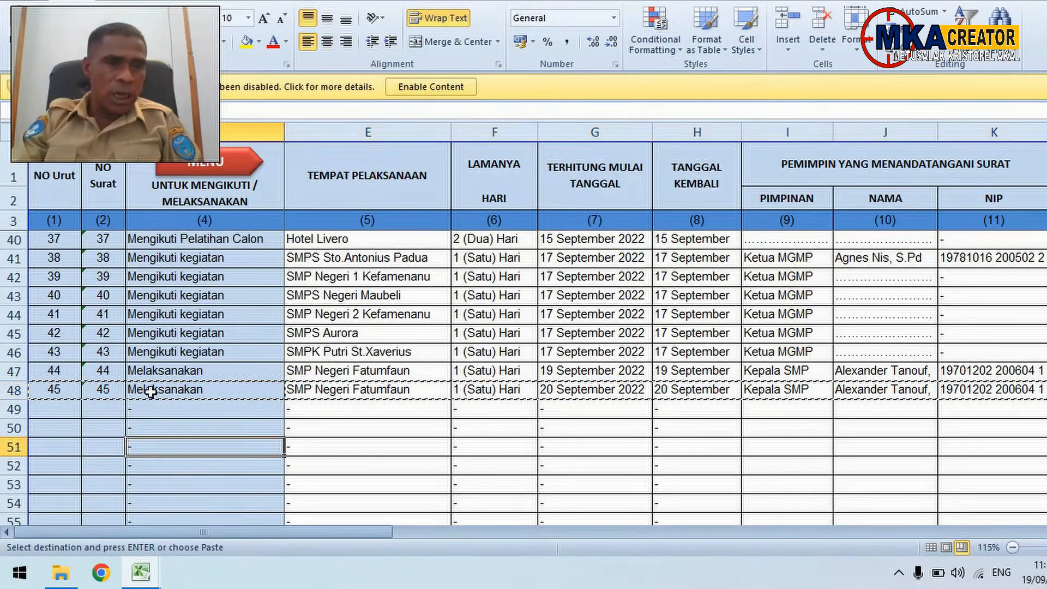
drag(149, 391, 484, 405)
click(303, 443)
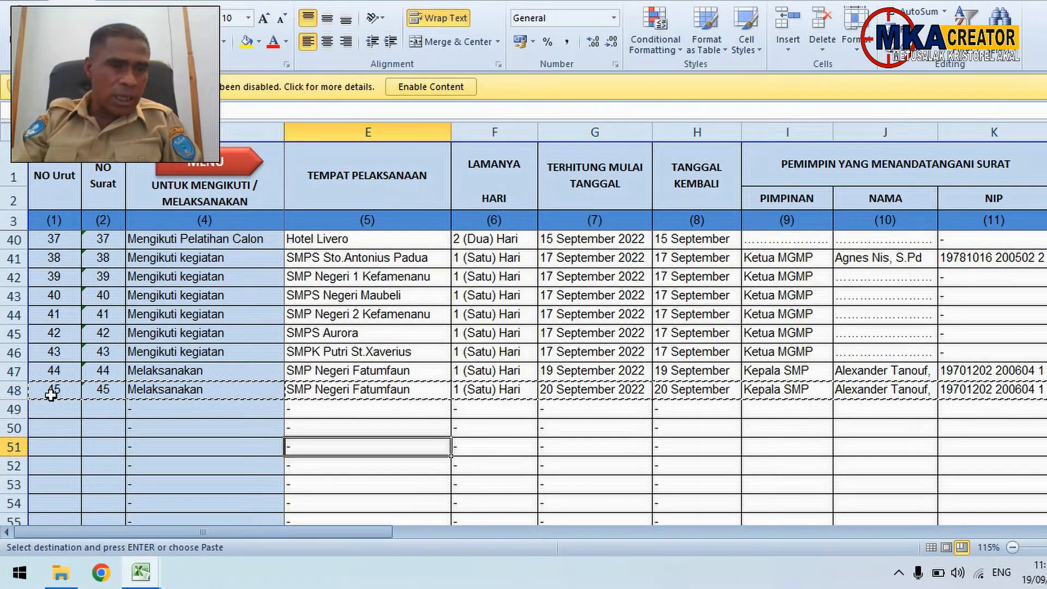
Extend the NO Urut and NO Surat numbering from row 48 down to number 50 in row 53
drag(51, 395, 104, 393)
click(521, 495)
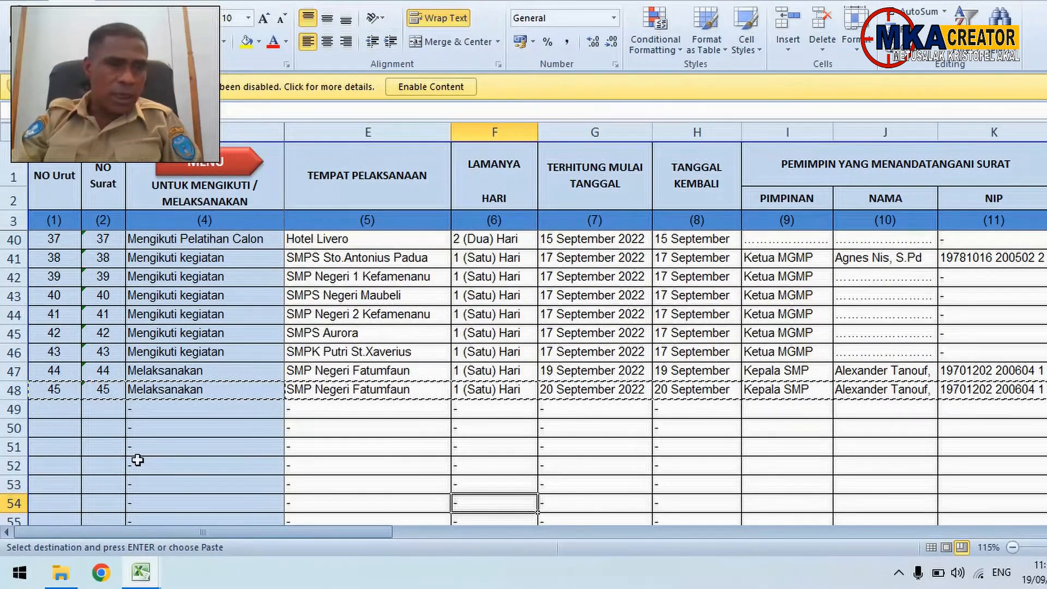
click(51, 390)
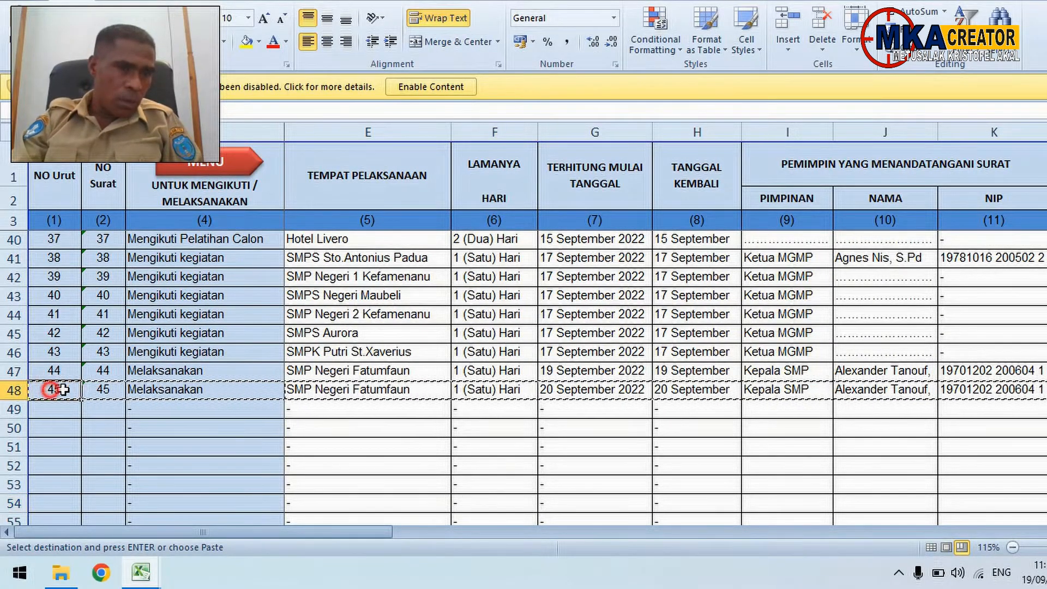
drag(64, 389, 98, 389)
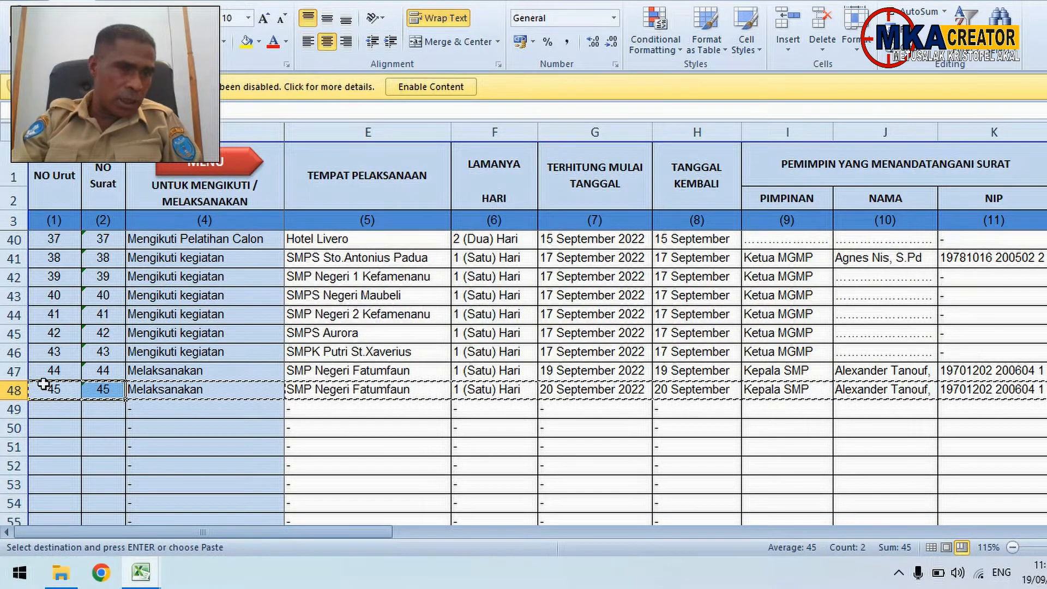
click(169, 448)
drag(54, 390, 122, 484)
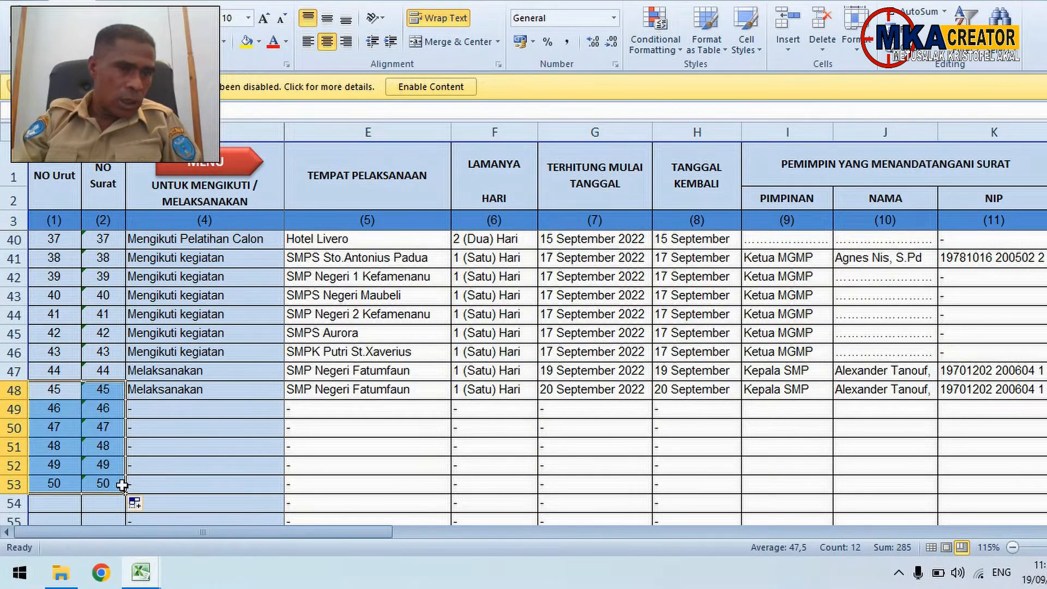
Look across record 45 from the activity column through Tahun Anggaran, and return to the first columns
click(215, 490)
drag(143, 395, 1043, 386)
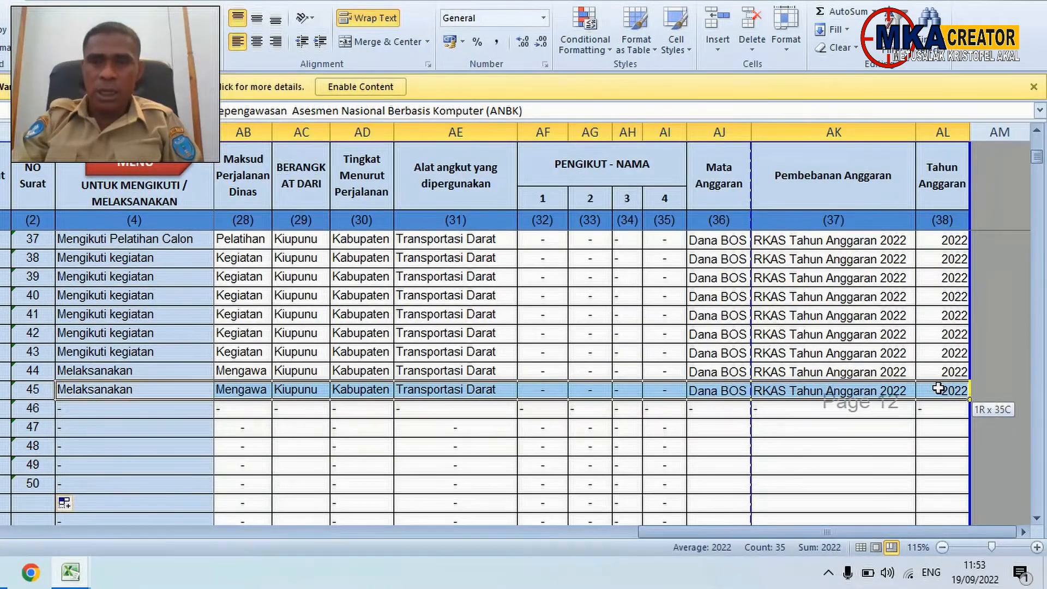
drag(938, 388, 938, 388)
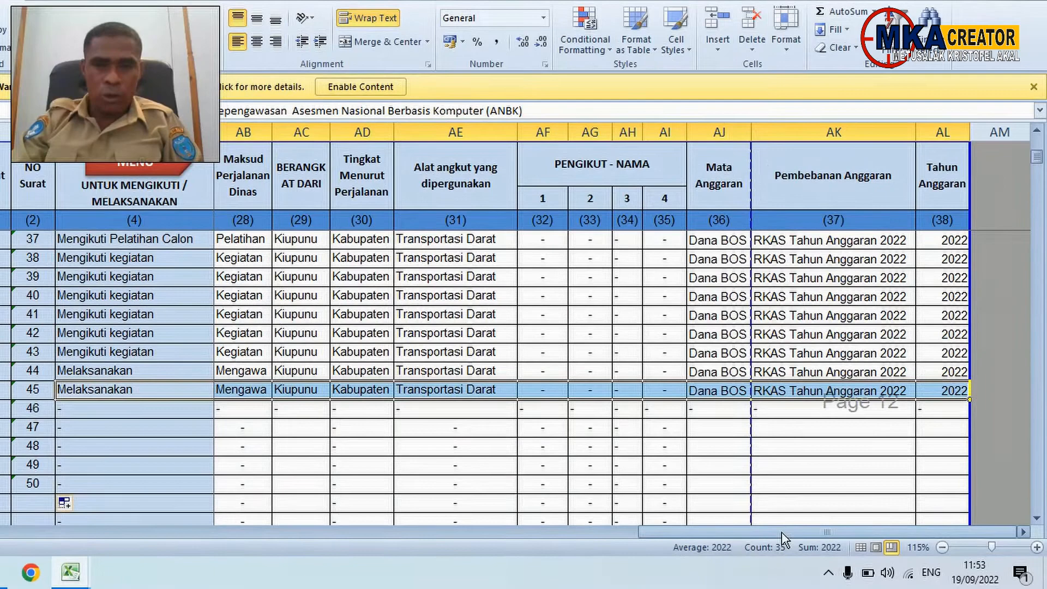
drag(769, 532, 49, 551)
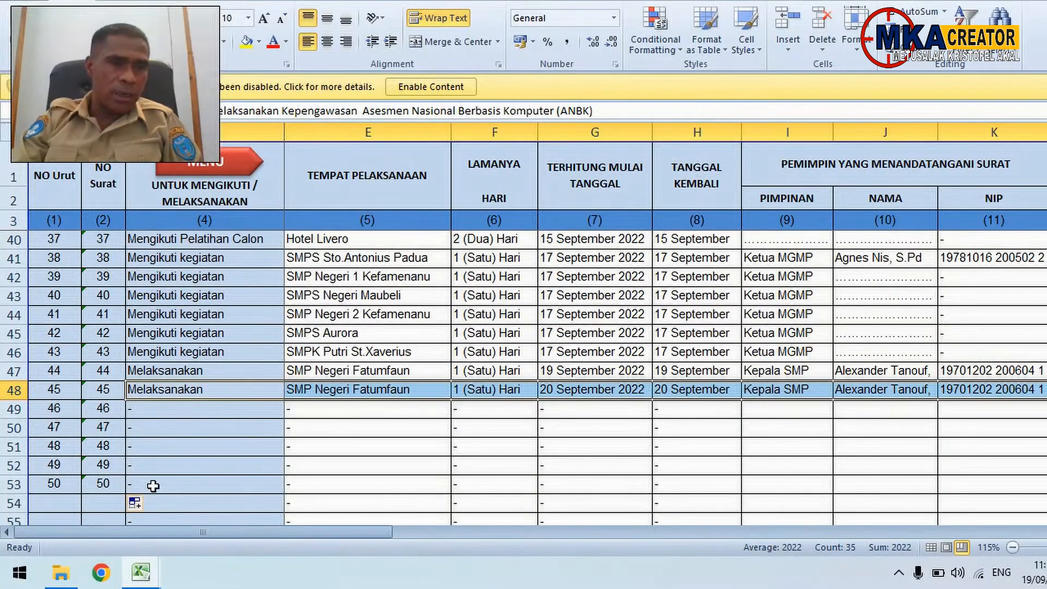
Fill record 50's activity, place, duration, start date and return date with "sfgdfhgh", "gdgjhgjk", "gdfhfh", "fgfhgh" and "fgfhgh"
click(153, 486)
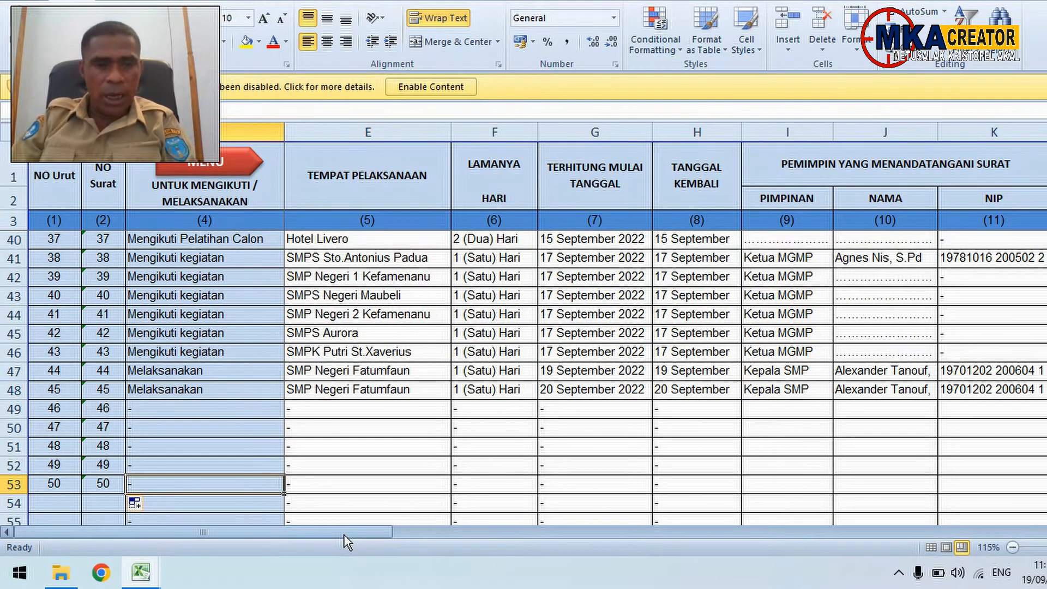
text(sfgdfhgh)
key(Tab)
text(gd)
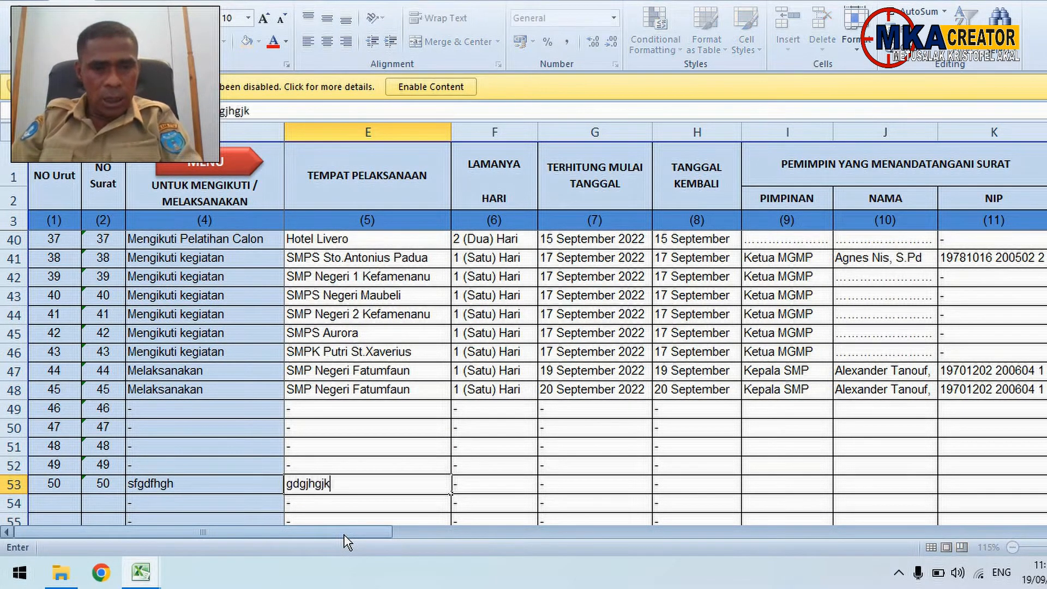
key(Tab)
key(Tab)
key(Left)
text(gdfhfh)
key(Tab)
text(fgfhgh)
key(Tab)
text(fgfhgh)
key(Tab)
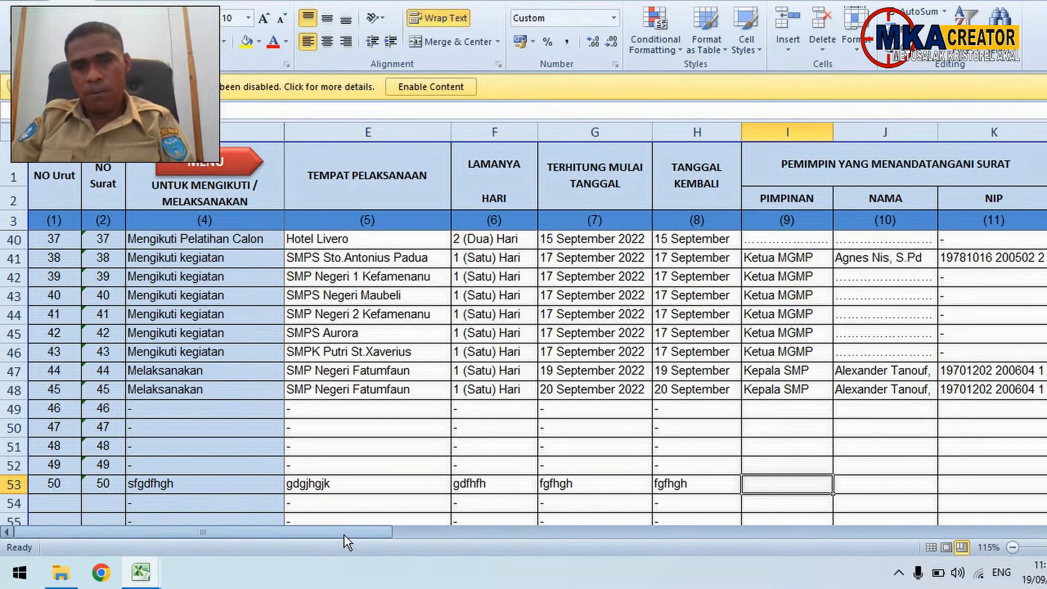
Enter "gfdhgdf", "gfgfdh" and "gfghdf" as record 50's signing leader's position, name and NIP
text(gfdhgdf)
key(Tab)
text(gfgfdh)
key(Tab)
text(gfghdf)
key(Tab)
Fill record 50's Memerintahkan 1 fields with "jytiu", "jyity", "yii" and "uyuy"
text(jytiu)
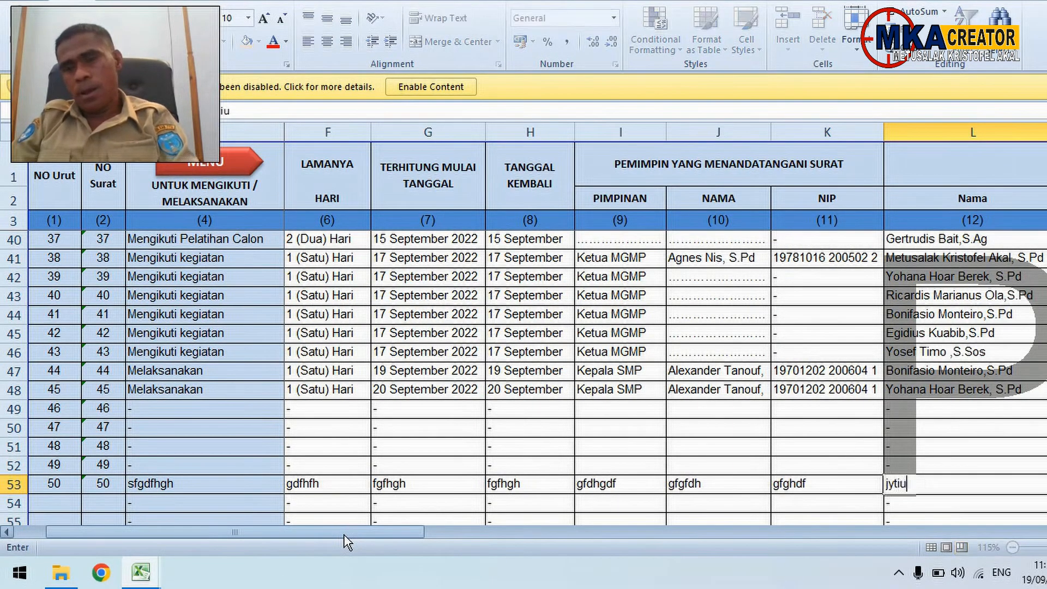
key(Tab)
text(jyity)
key(Tab)
text(yii)
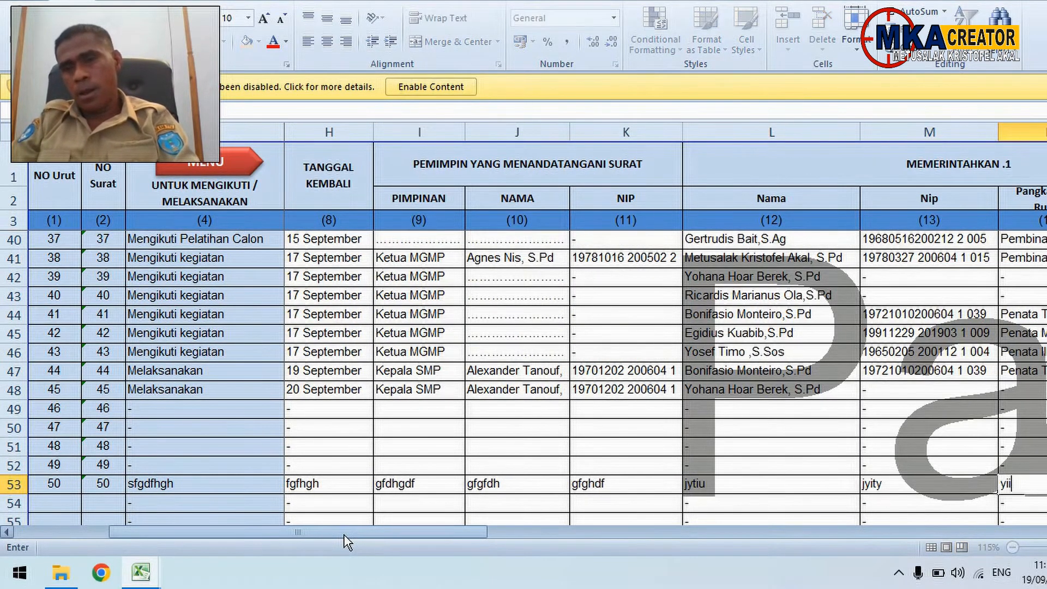
key(Tab)
text(uyuy)
key(Tab)
Fill record 50's Memerintahkan 2 fields with "uyuyu", "uyiui7", "jyiuiu" and "uiui"
text(uyuyu)
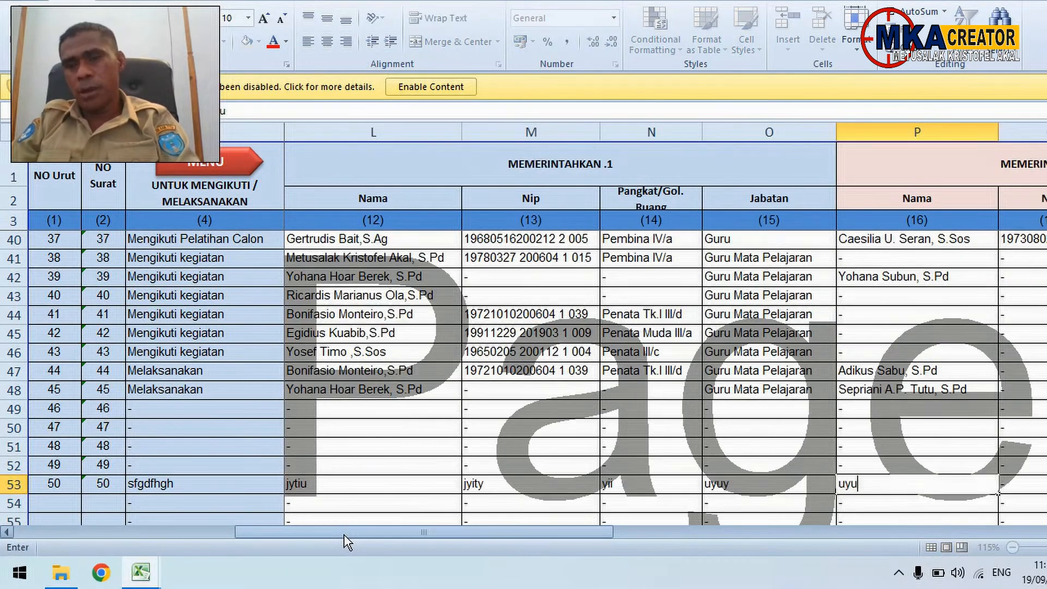
key(Tab)
text(uyiui7)
key(Tab)
text(jyiuiu)
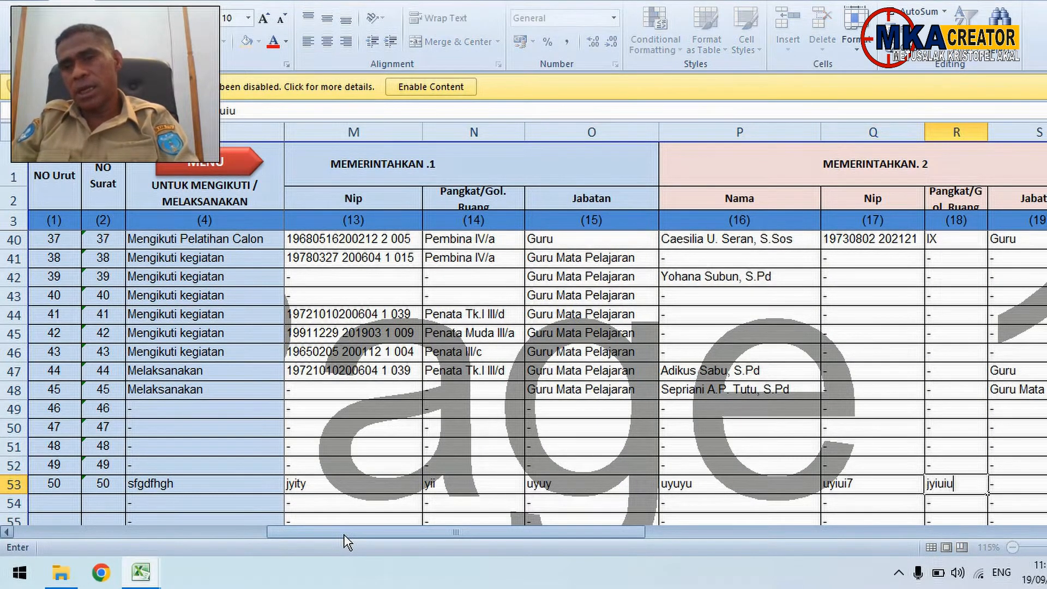
key(Tab)
text(uiui)
key(Tab)
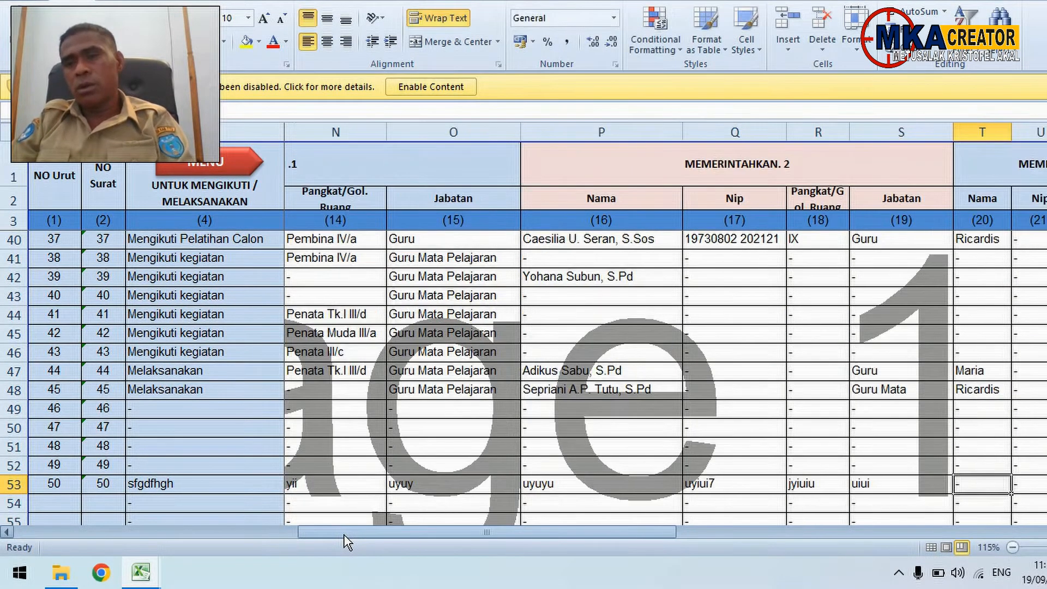
Fill record 50's Memerintahkan 3 fields with "iyyiu", "iuiui", "8iht" and "iuo"
text(iyyiu)
key(Tab)
text(iuiui)
key(Tab)
text(8iht)
key(Tab)
text(iuo)
key(Tab)
Fill record 50's Memerintahkan 4 fields with "uiuo", "yiy", "iyiy" and "yiy"
text(uiuo)
key(Tab)
text(yiy)
key(Tab)
text(iyiy)
key(Tab)
text(yiy)
key(Tab)
Enter "yi", "uiyi", "yuyiy" and "yiy" for record 50's travel purpose, departure place, travel level and transport
text(yi)
key(Tab)
text(uiyi)
key(Tab)
text(yuy)
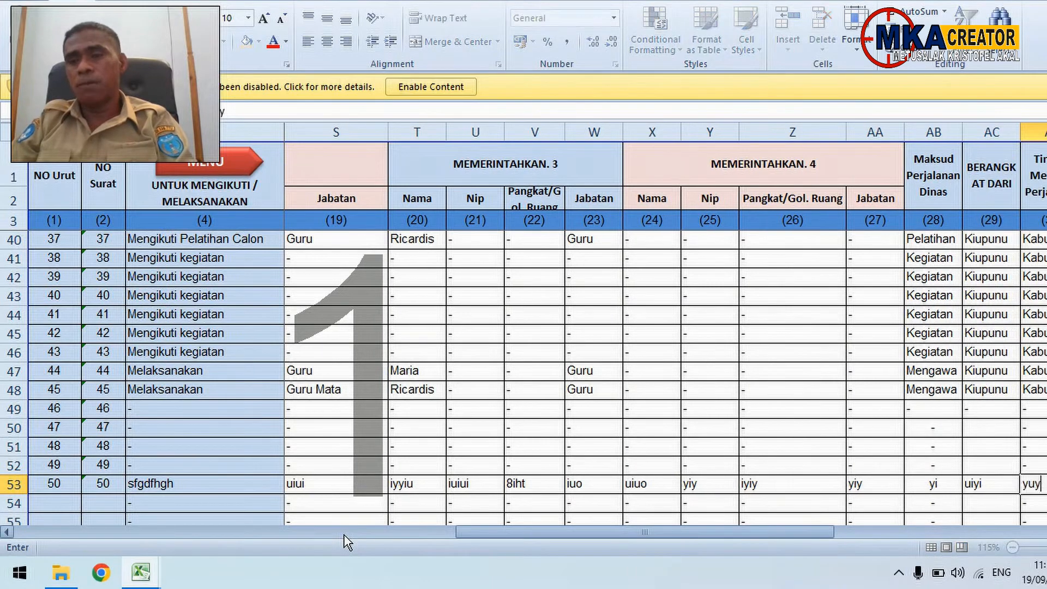
text(iy)
key(Tab)
text(yiy)
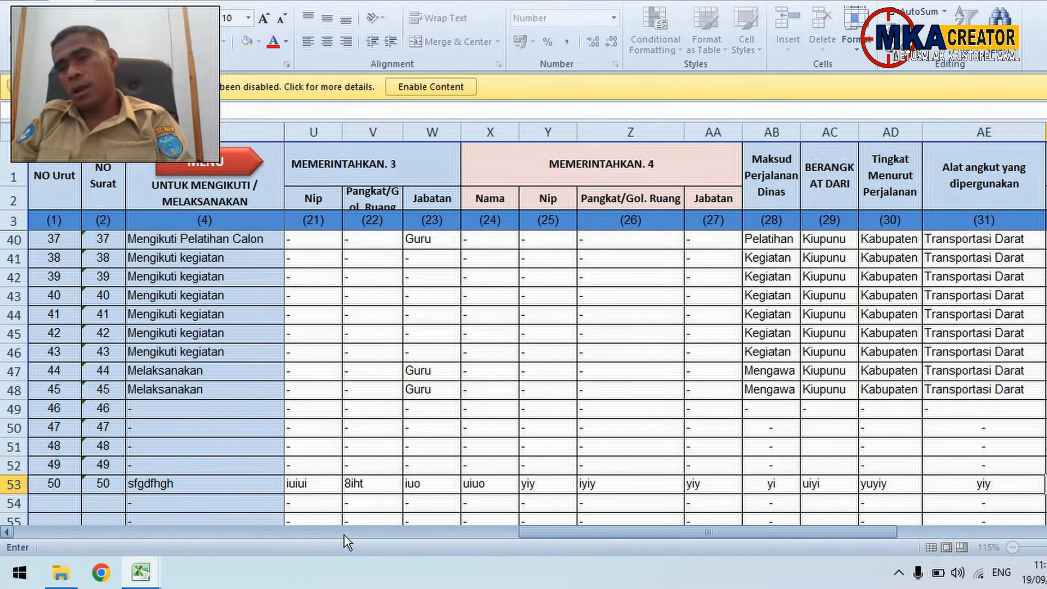
Fill record 50's four Pengikut name fields with "yi", "uyiu", "uyu" and "uyuy"
text(yi)
key(Tab)
text(uyiu)
key(Tab)
text(uyu)
key(Tab)
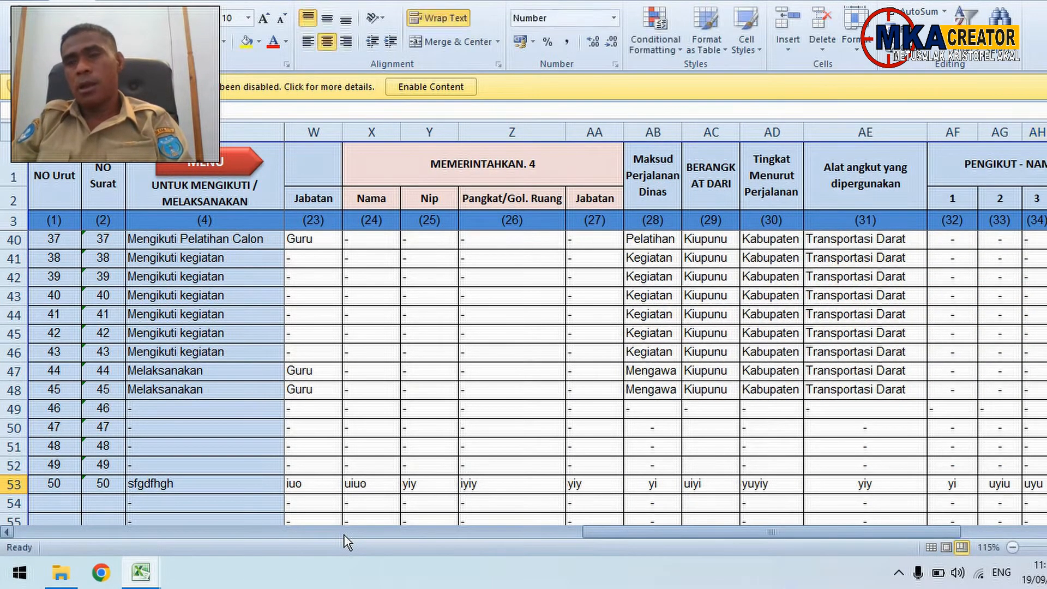
text(uyuy)
key(Tab)
Enter "uyuy", "uyu" and "yu" as record 50's Mata Anggaran, Pembebanan Anggaran and Tahun Anggaran
text(uyuy)
key(Tab)
text(uyu)
key(Tab)
text(yu)
key(Tab)
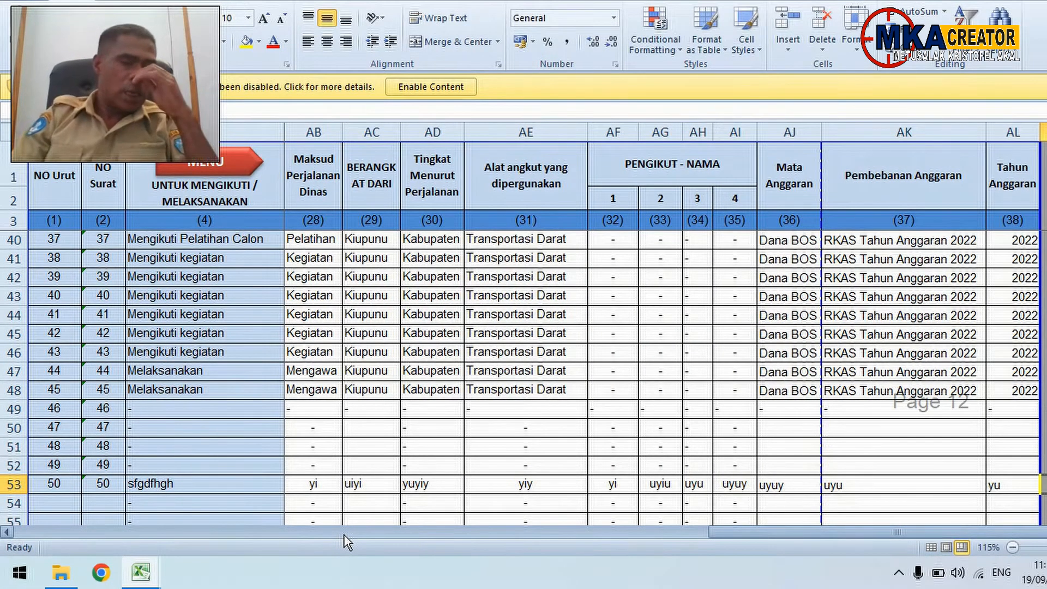
click(522, 469)
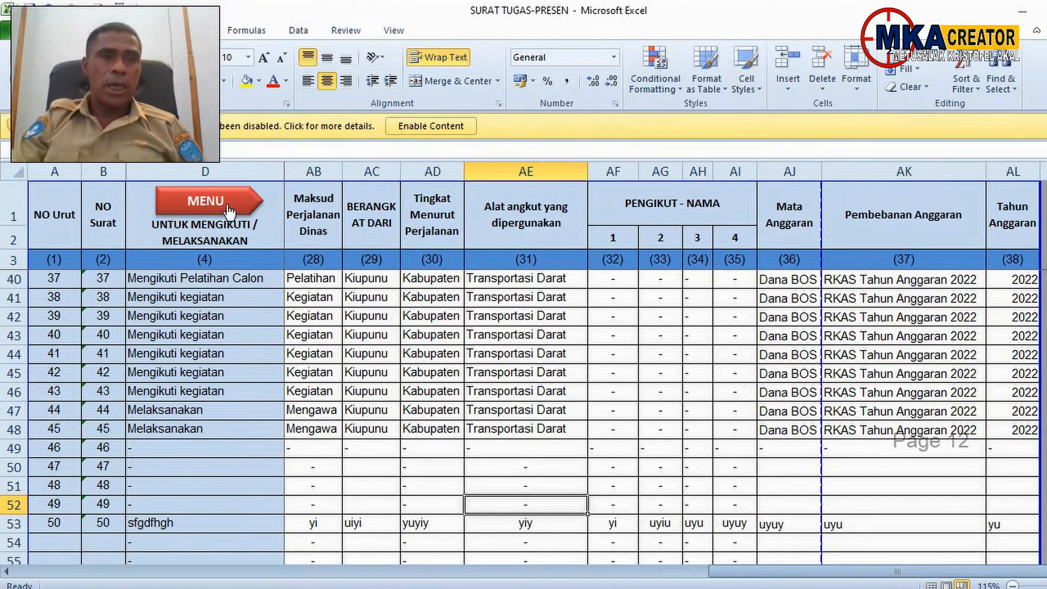
Return to the main menu, open the Surat Tugas print sheet and set the letter number to 50
click(229, 212)
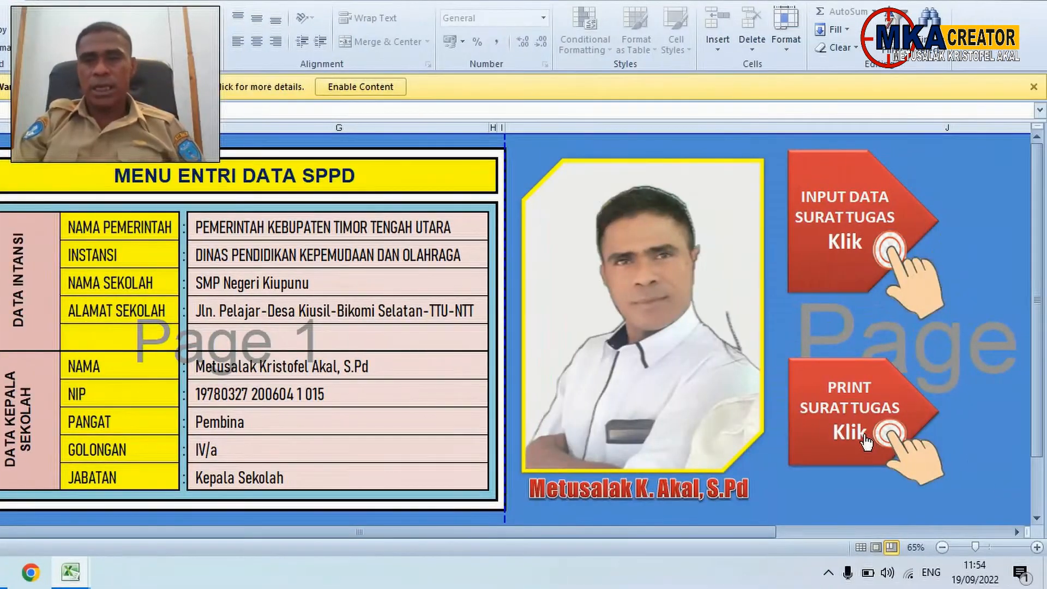
click(866, 438)
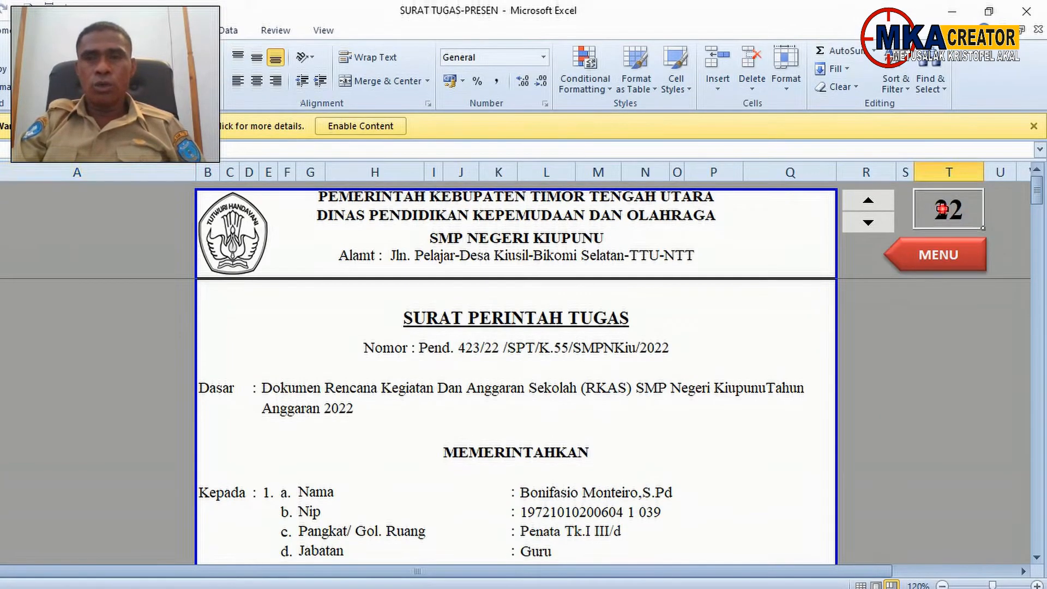
click(942, 209)
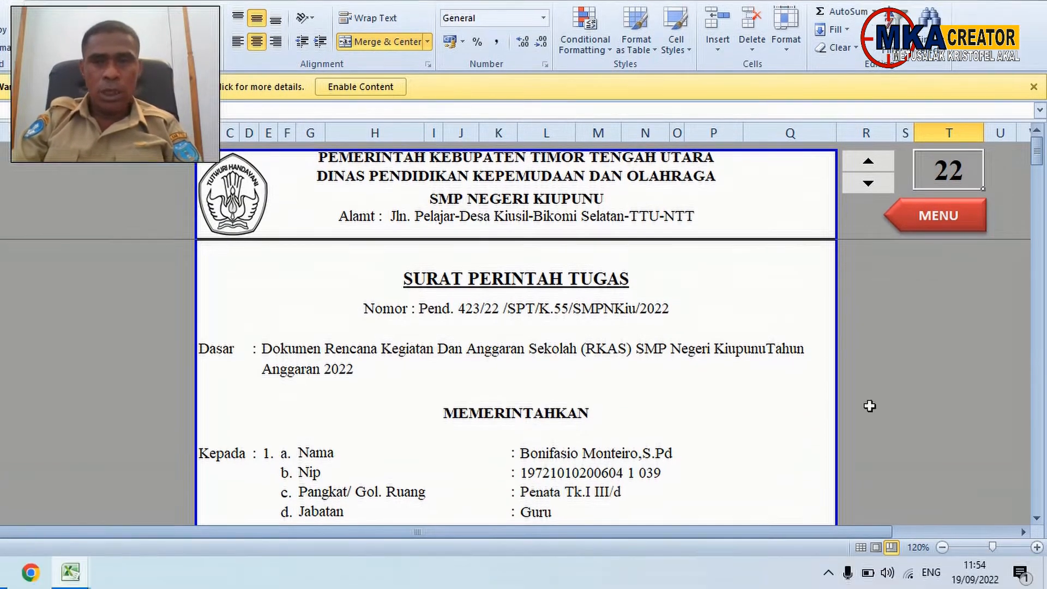
scroll(676, 446, down, 5)
scroll(676, 440, up, 2)
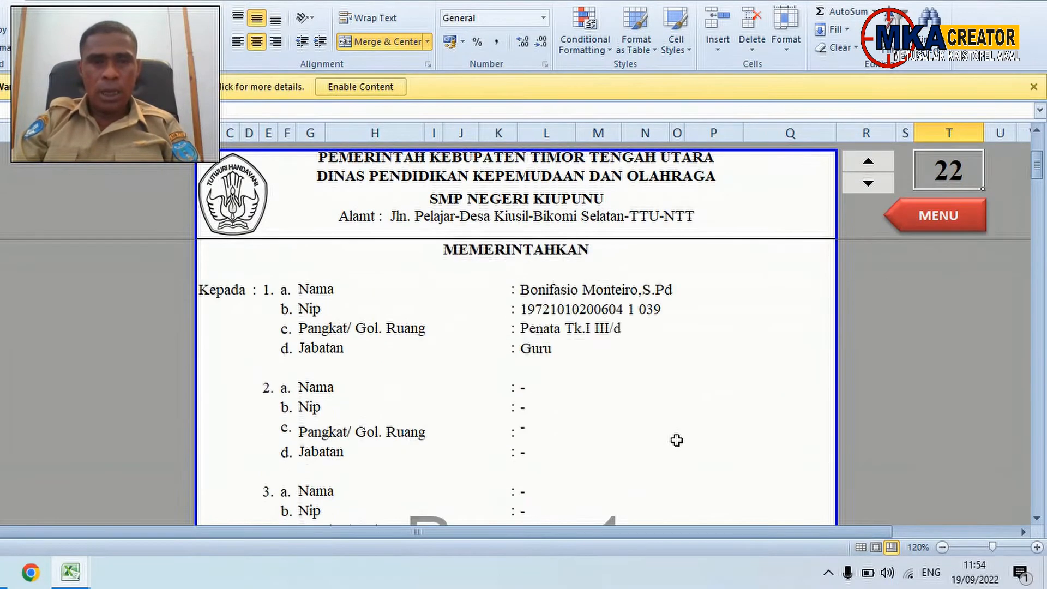
scroll(676, 440, down, 1)
scroll(676, 437, up, 1)
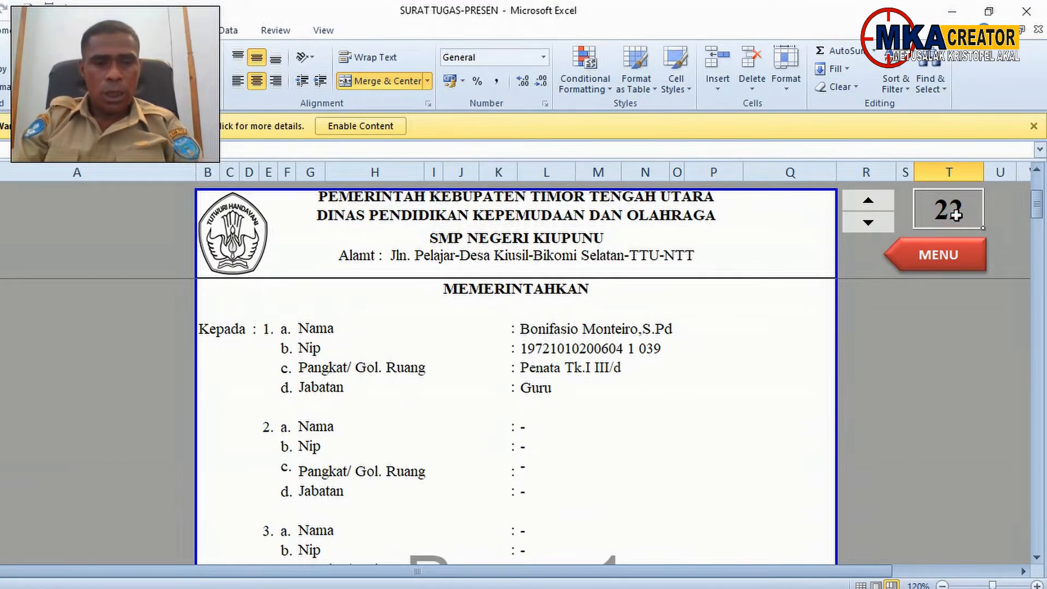
text(50)
key(Return)
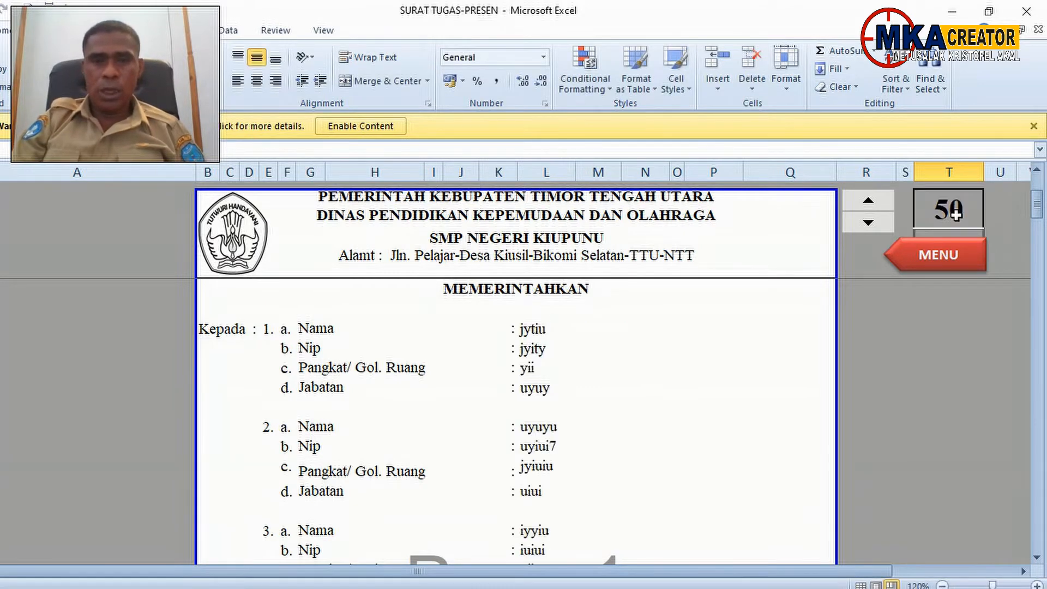
Review letter 50's Surat Perintah Tugas and SPPD pages, including the letter number, recipients, budget lines and signature block
click(717, 402)
scroll(621, 341, up, 3)
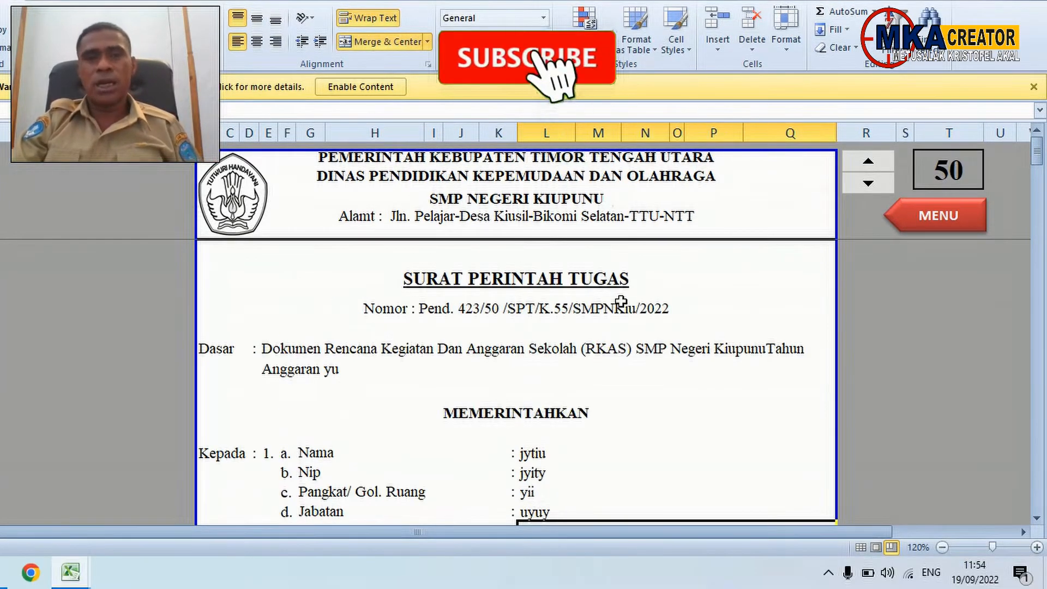
scroll(621, 341, down, 5)
scroll(621, 302, down, 15)
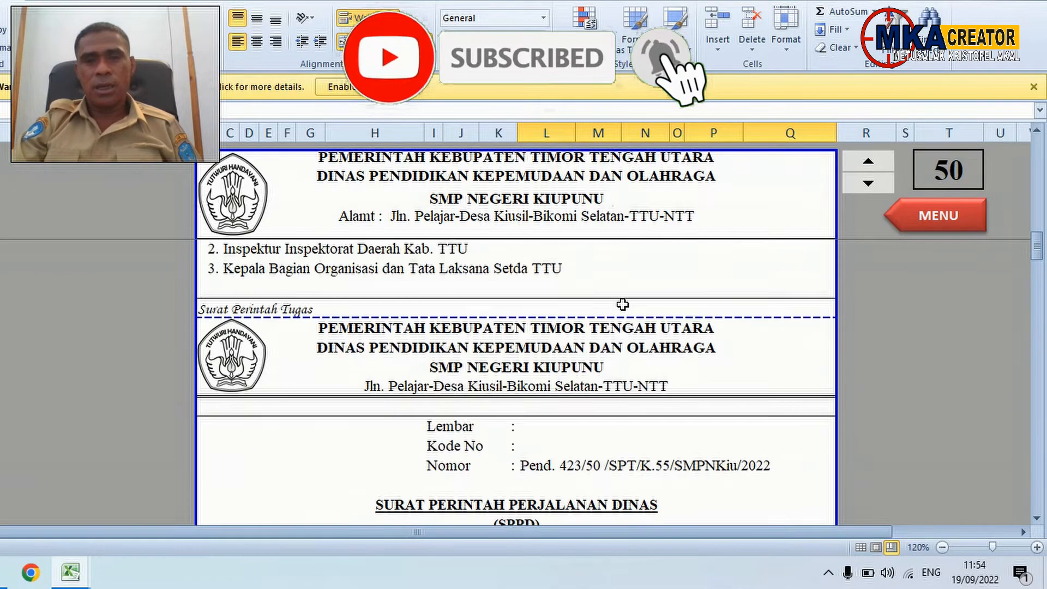
scroll(622, 305, down, 12)
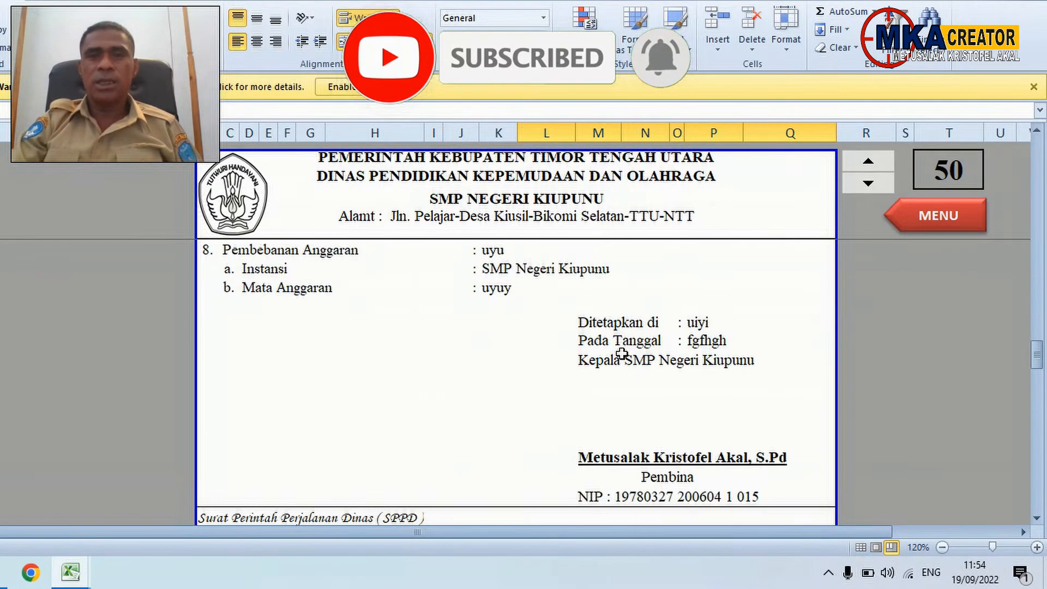
scroll(625, 353, down, 7)
scroll(625, 352, up, 8)
scroll(625, 352, up, 10)
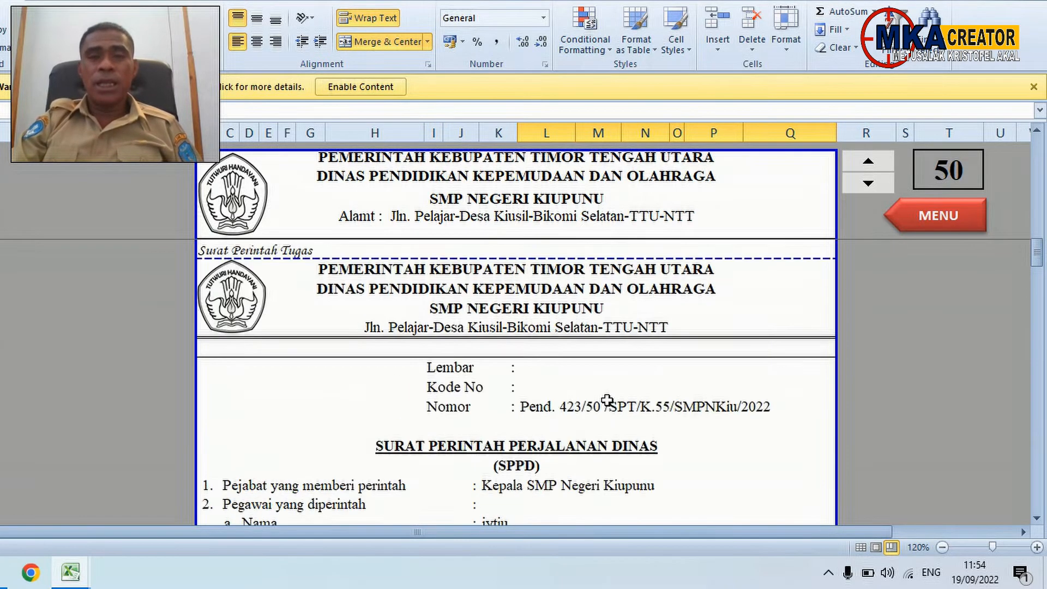
scroll(607, 400, up, 5)
scroll(607, 400, up, 7)
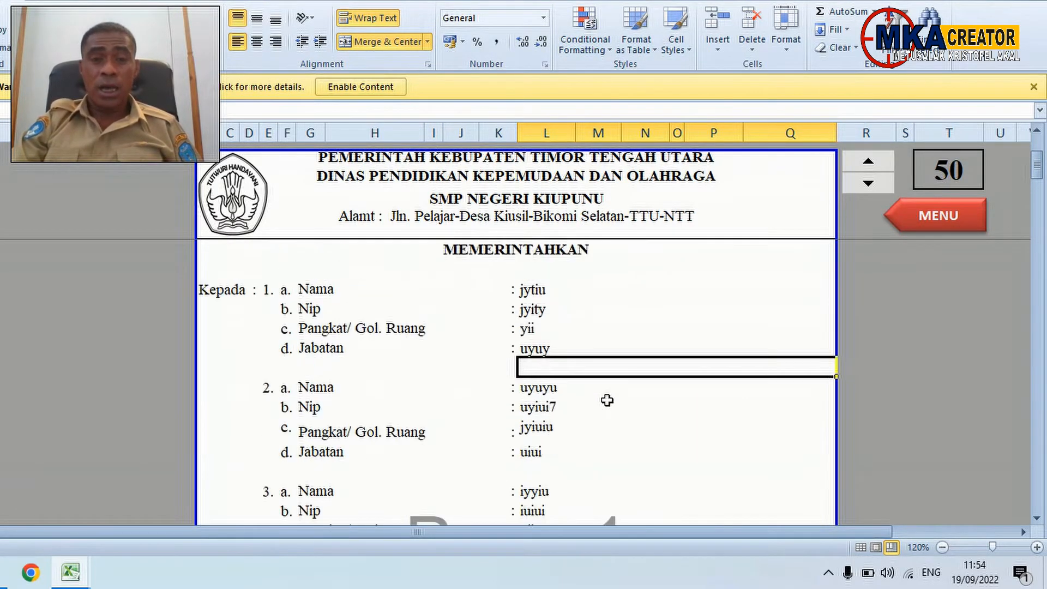
scroll(628, 409, down, 3)
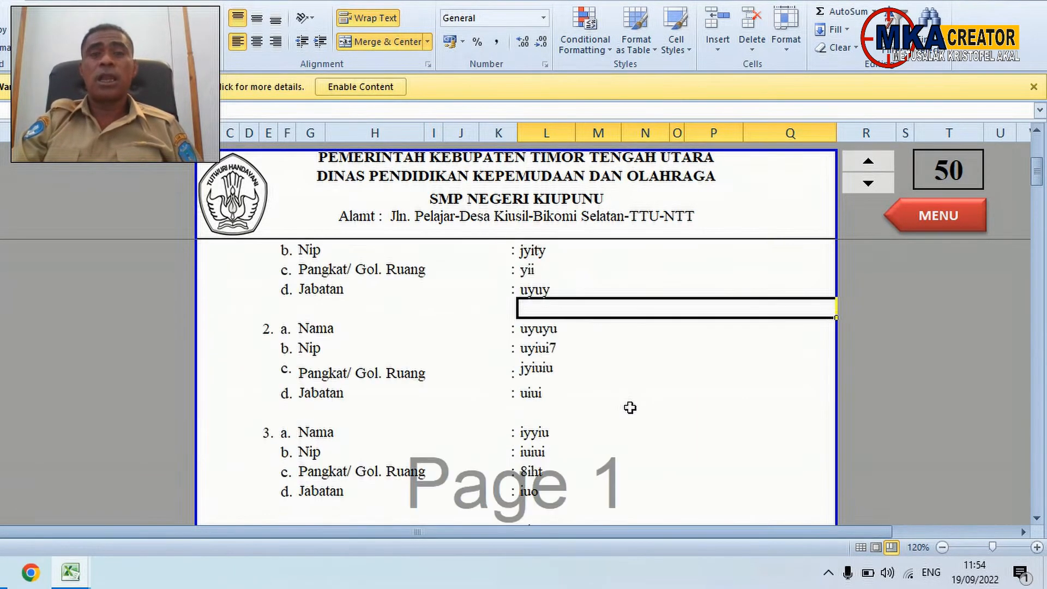
scroll(630, 408, up, 3)
click(635, 447)
click(617, 370)
Return to the main menu, highlight its school and principal data fields, and reopen the Surat Tugas input sheet at its first columns
click(947, 264)
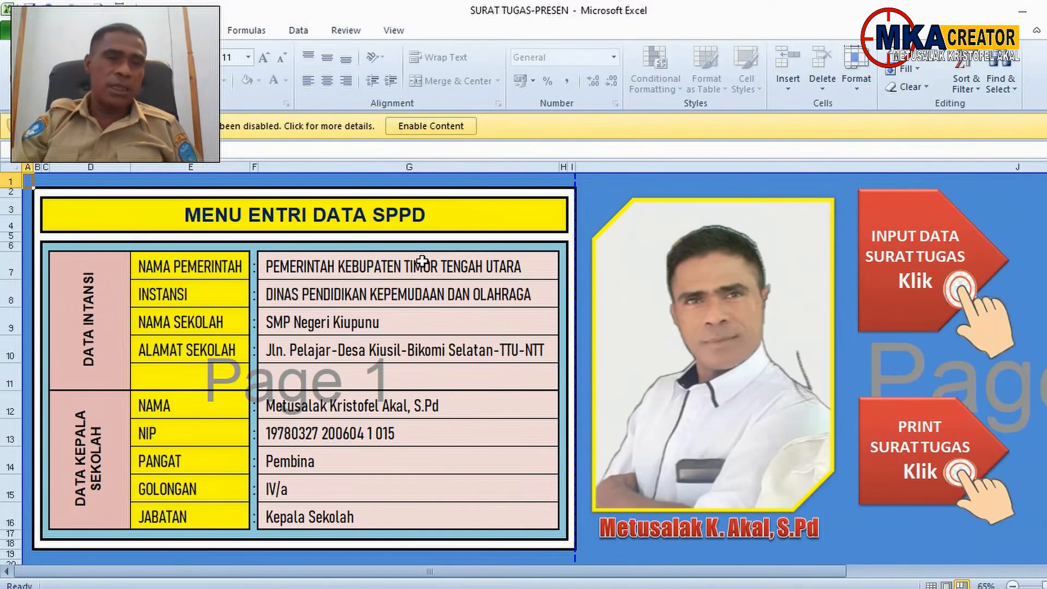
click(351, 267)
drag(421, 294, 439, 512)
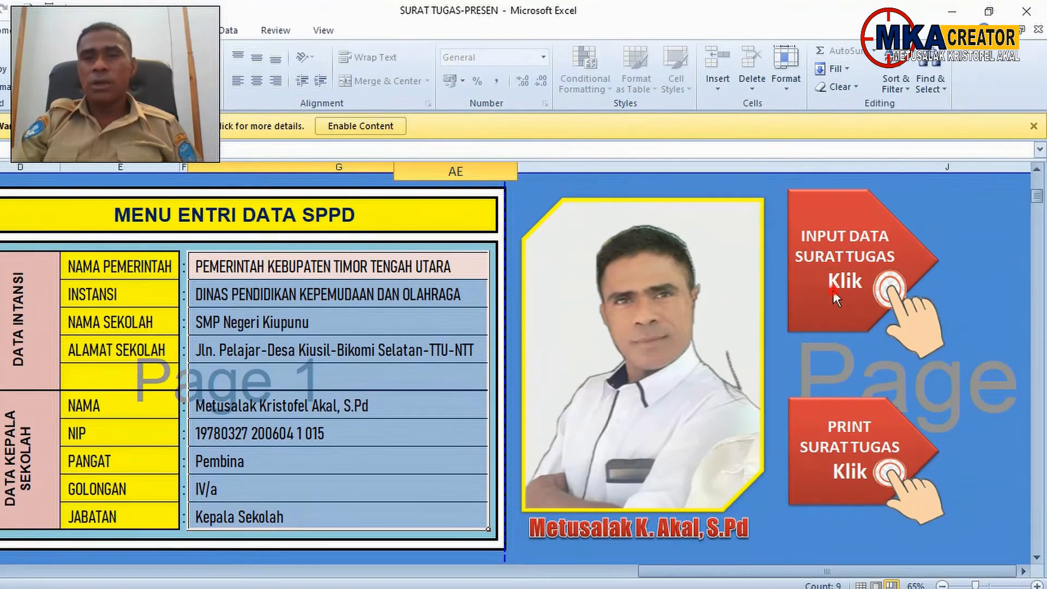
click(833, 291)
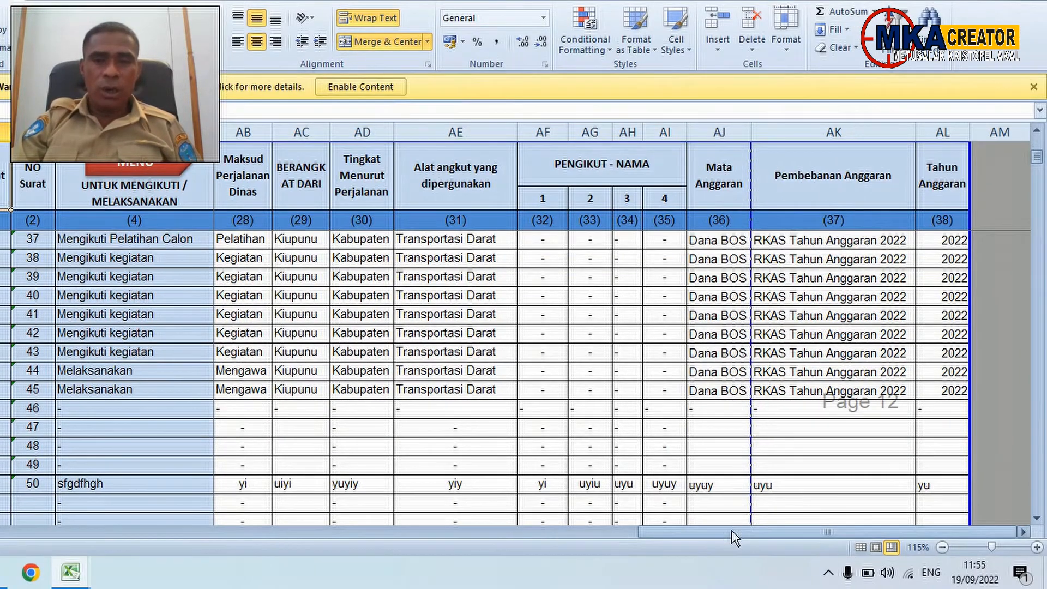
drag(731, 532, 5, 542)
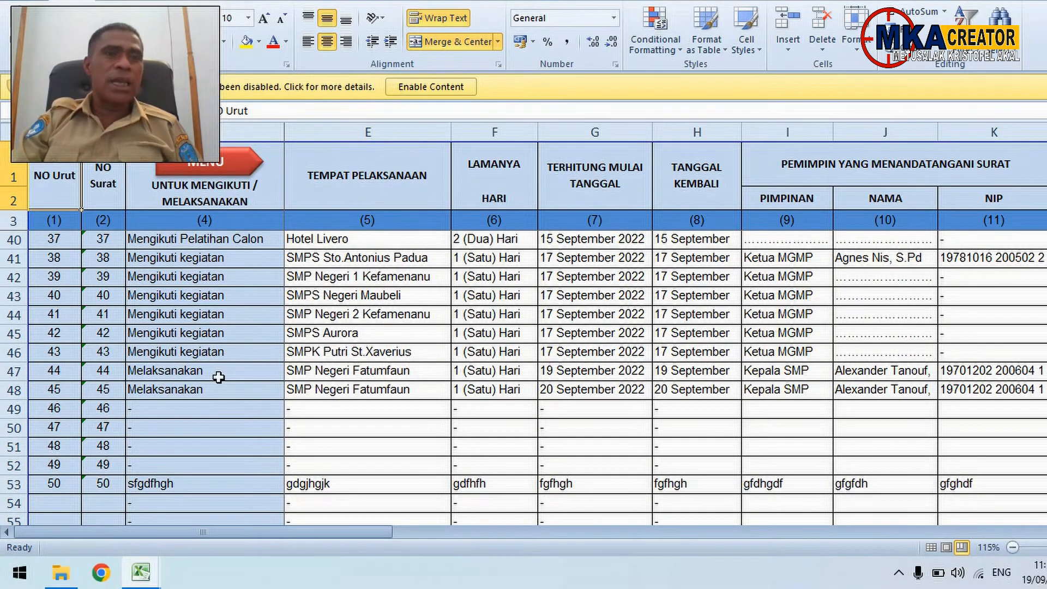
Reveal the hidden NOMOR SURAT column by setting the width of columns A to D to 20
click(219, 415)
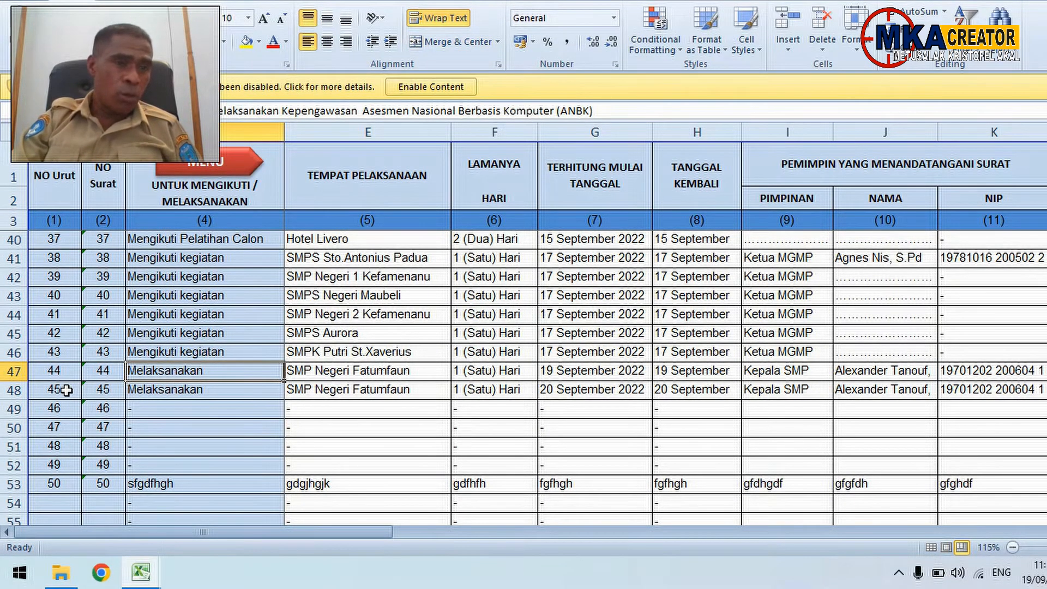
drag(74, 394, 129, 389)
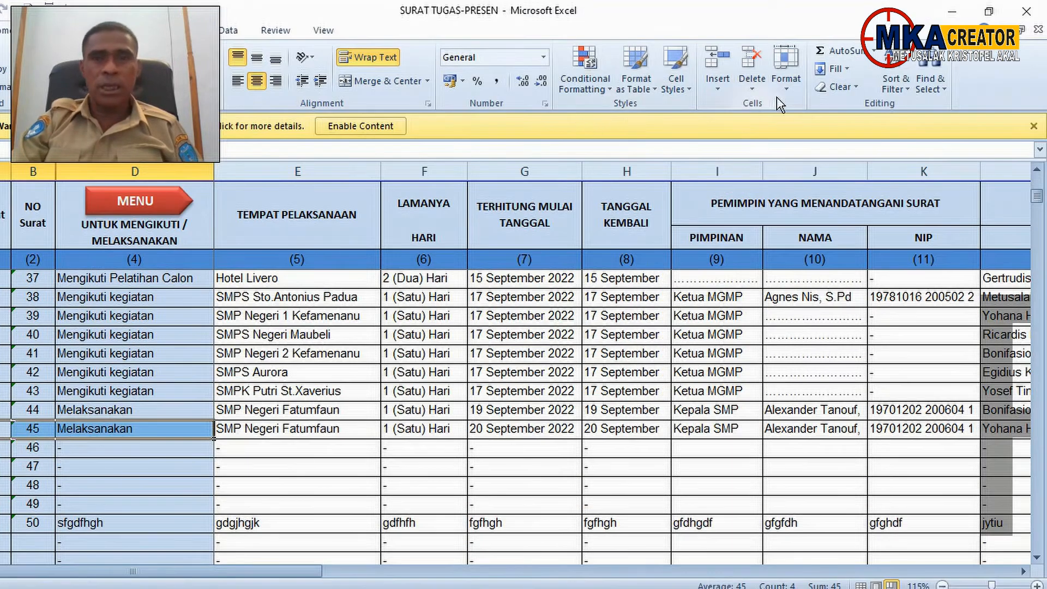
click(856, 30)
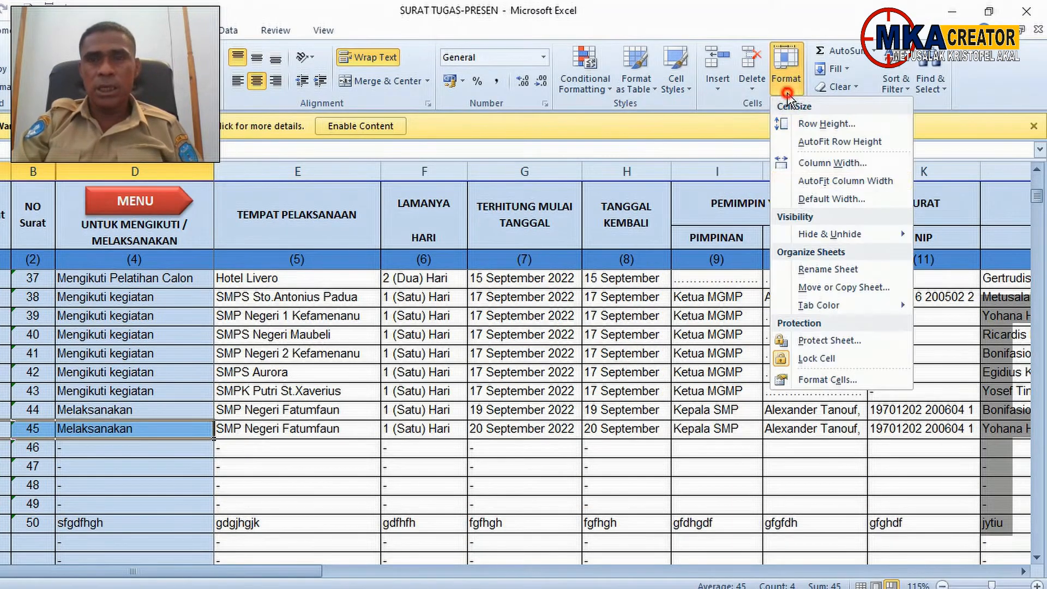
click(784, 169)
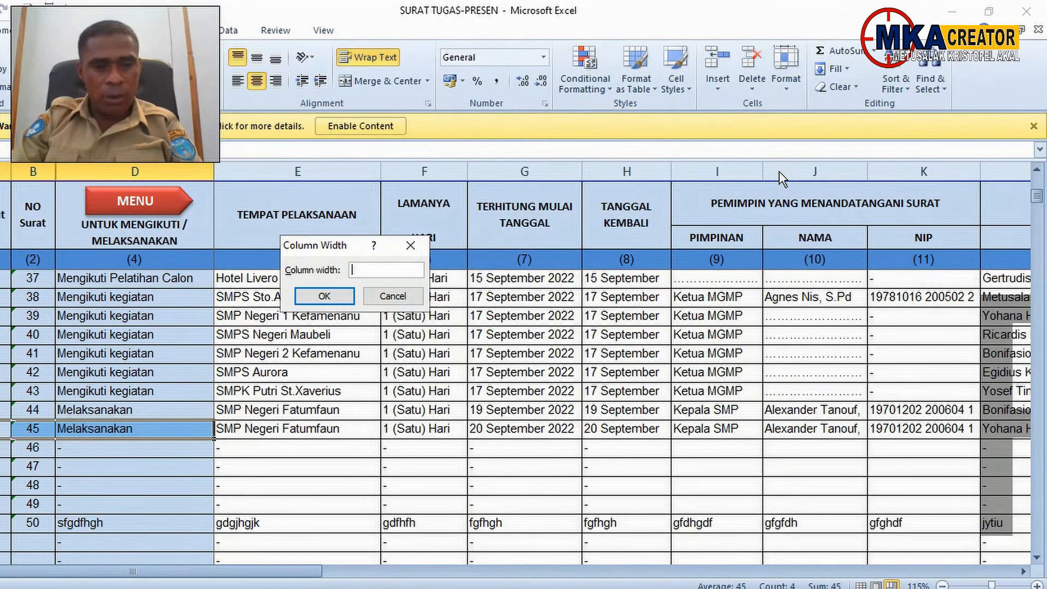
text(20)
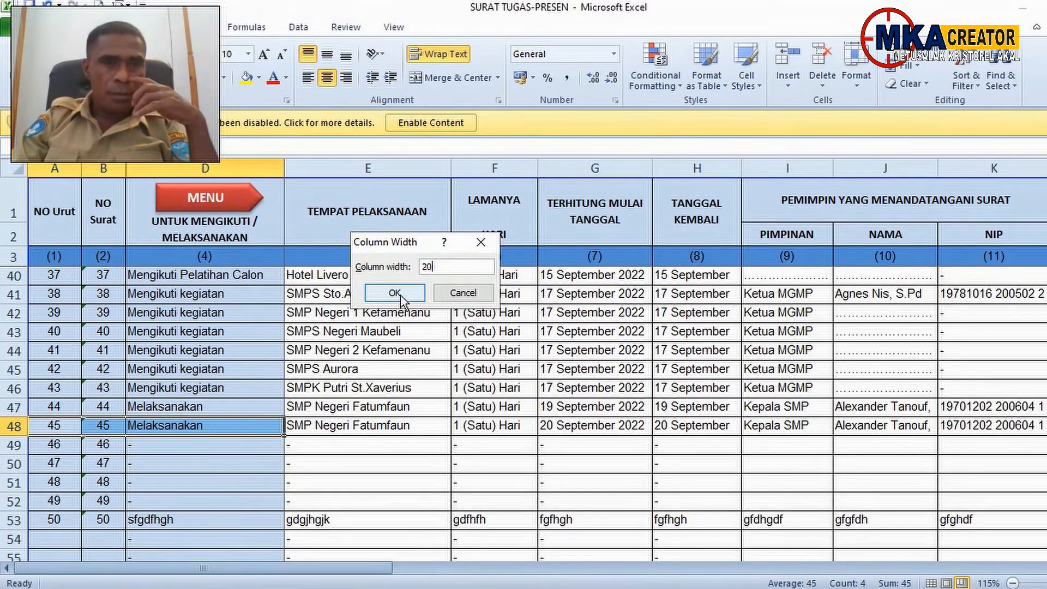
click(325, 295)
Examine the letter number formula in the NOMOR SURAT cells C44, C55 and C48
click(394, 312)
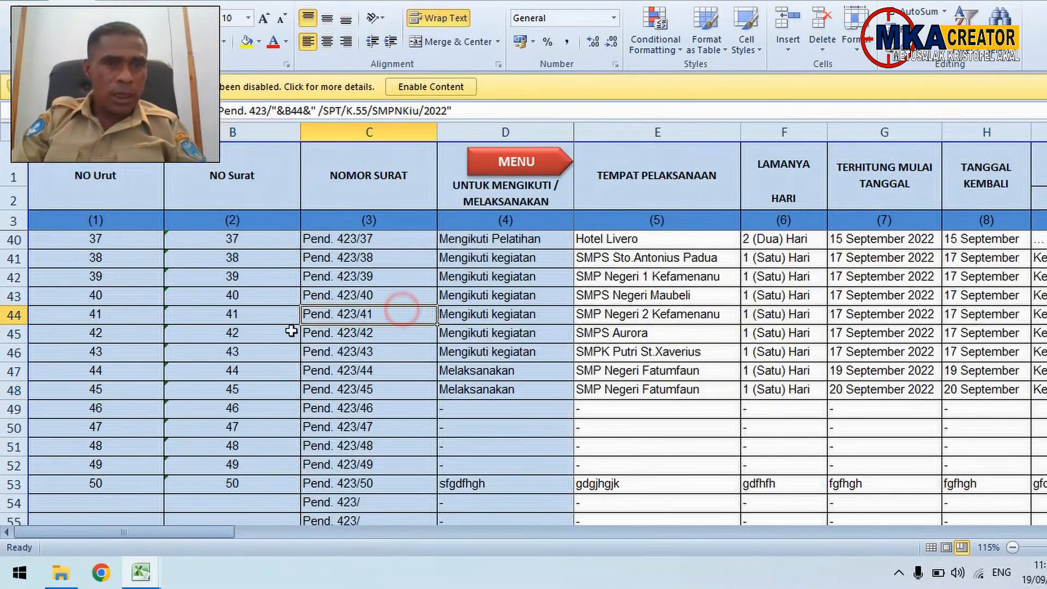
scroll(325, 481, down, 3)
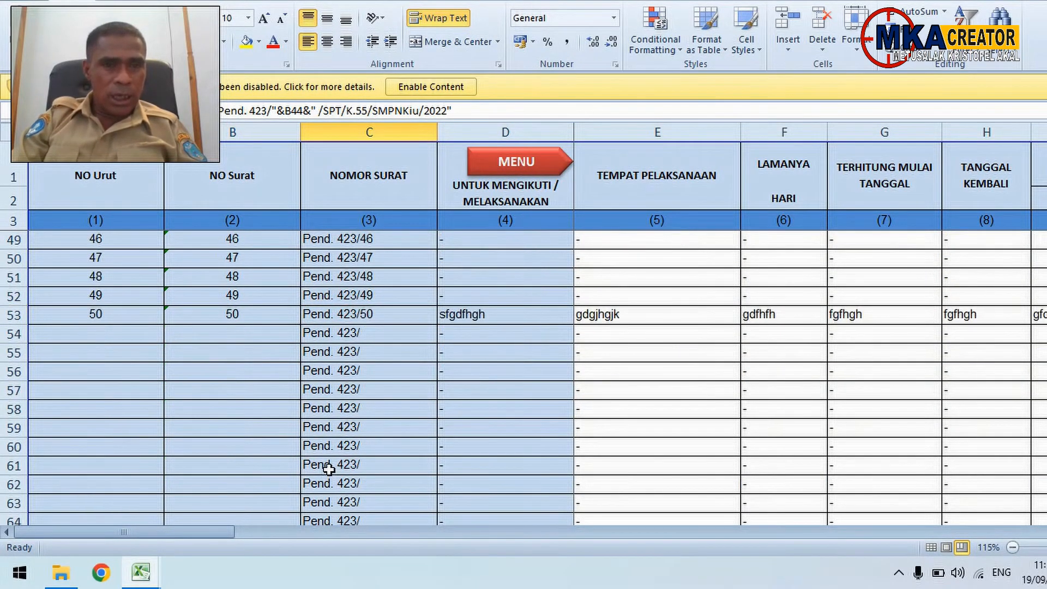
click(397, 345)
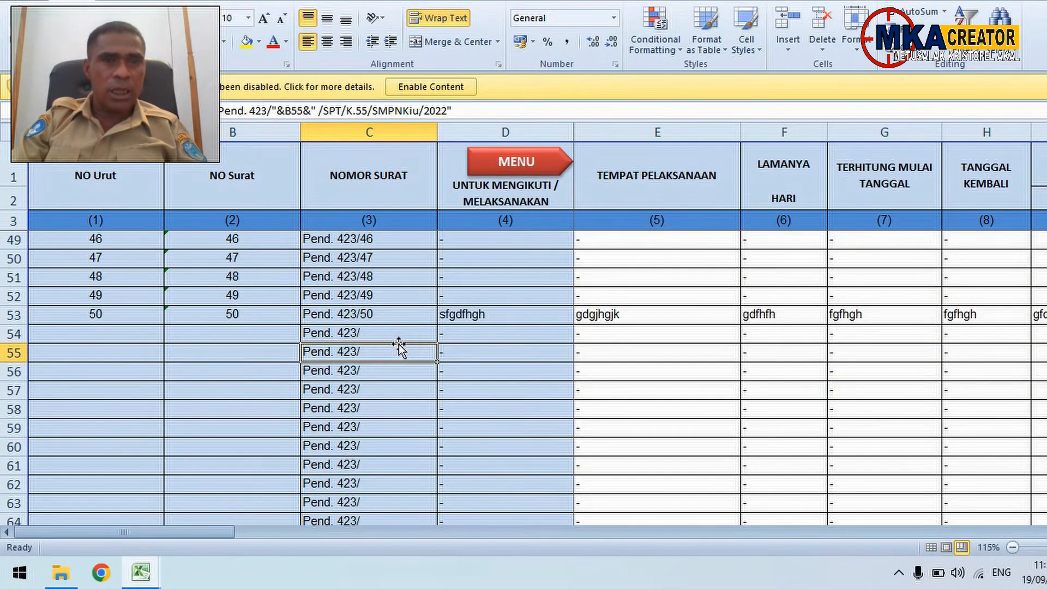
scroll(398, 347, up, 15)
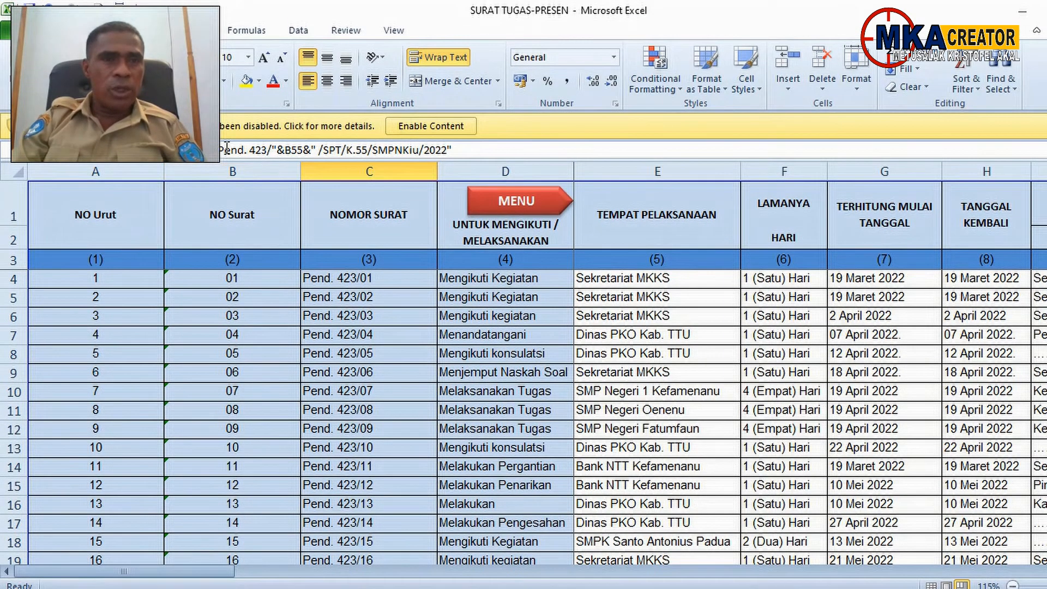
click(225, 150)
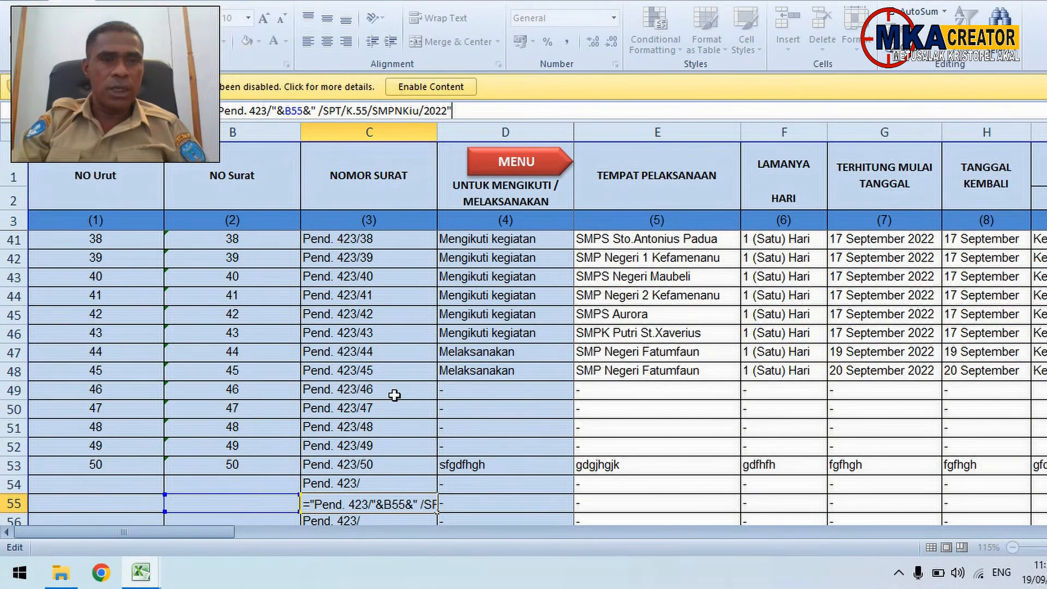
key(Return)
click(398, 358)
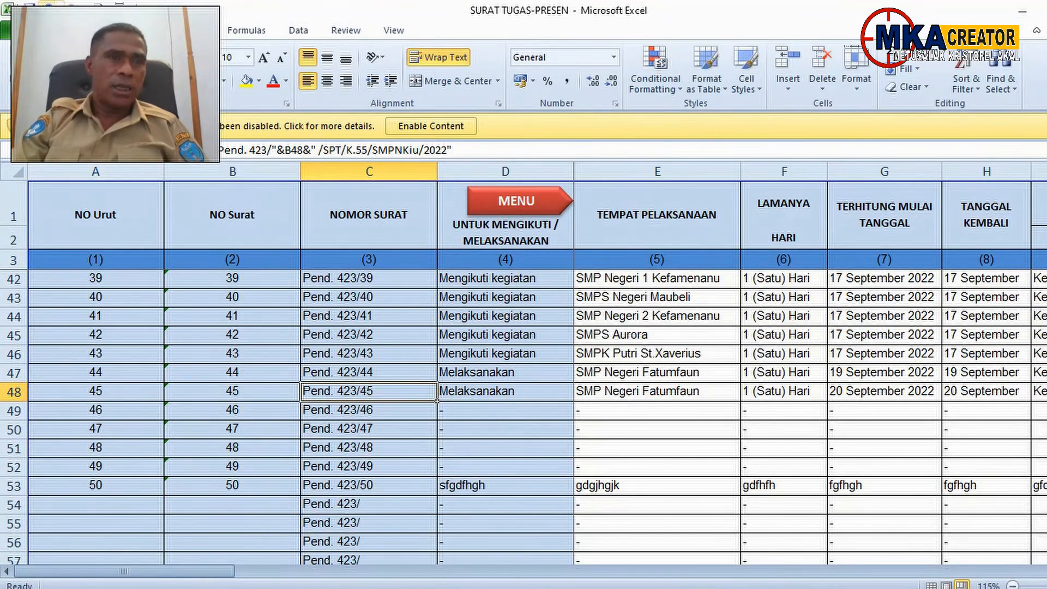
Undo the formula cell entry in C55 and the column width change on the input sheet
click(48, 8)
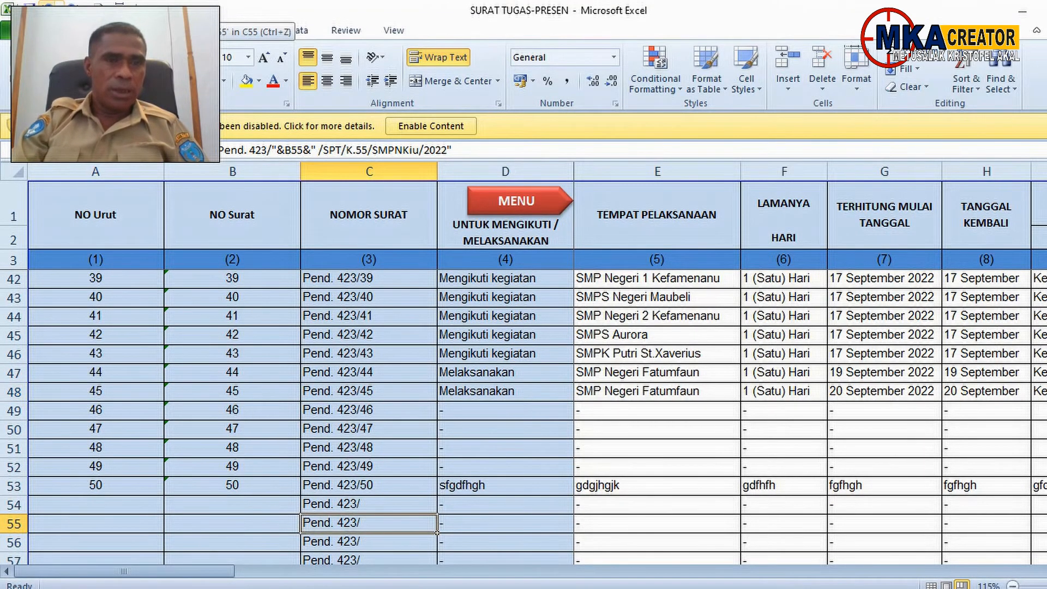
click(49, 8)
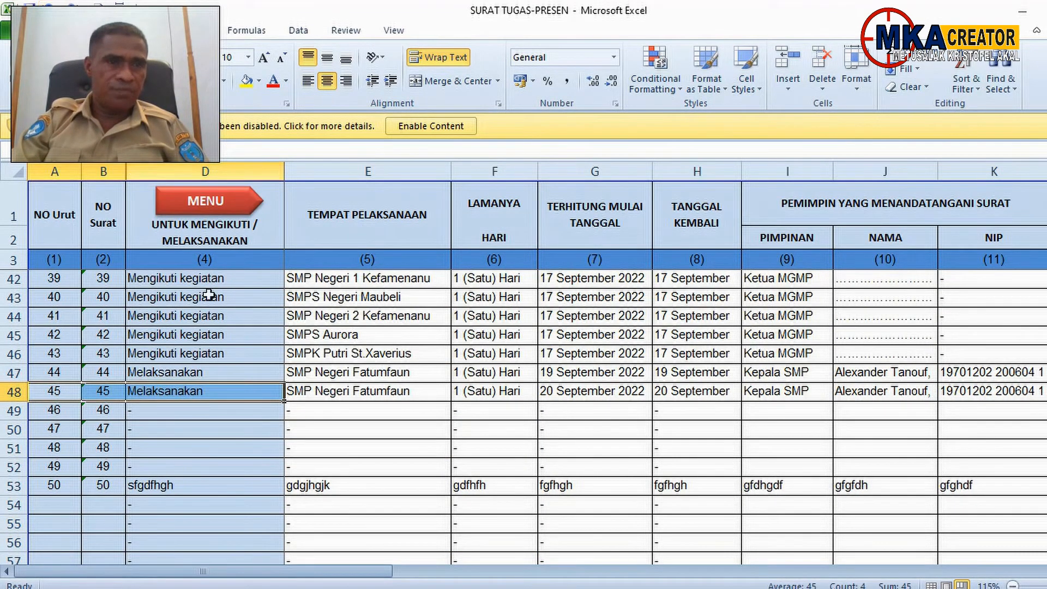
click(240, 451)
click(599, 427)
Look through the earlier assignment records on the input sheet, back to record 1 and across its columns
scroll(602, 429, up, 6)
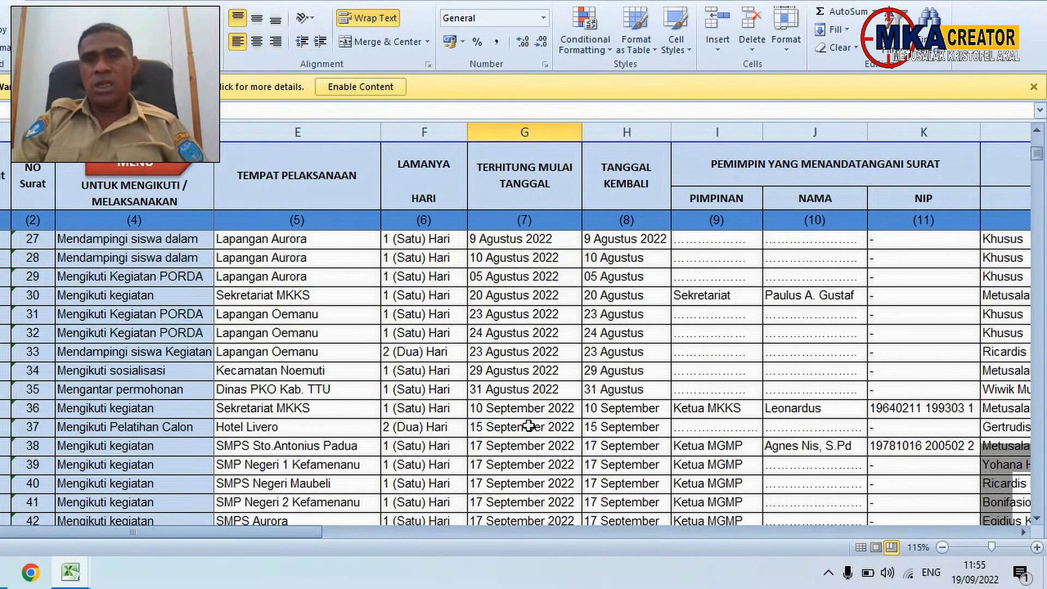
scroll(531, 430, up, 7)
scroll(534, 428, down, 7)
scroll(534, 427, up, 7)
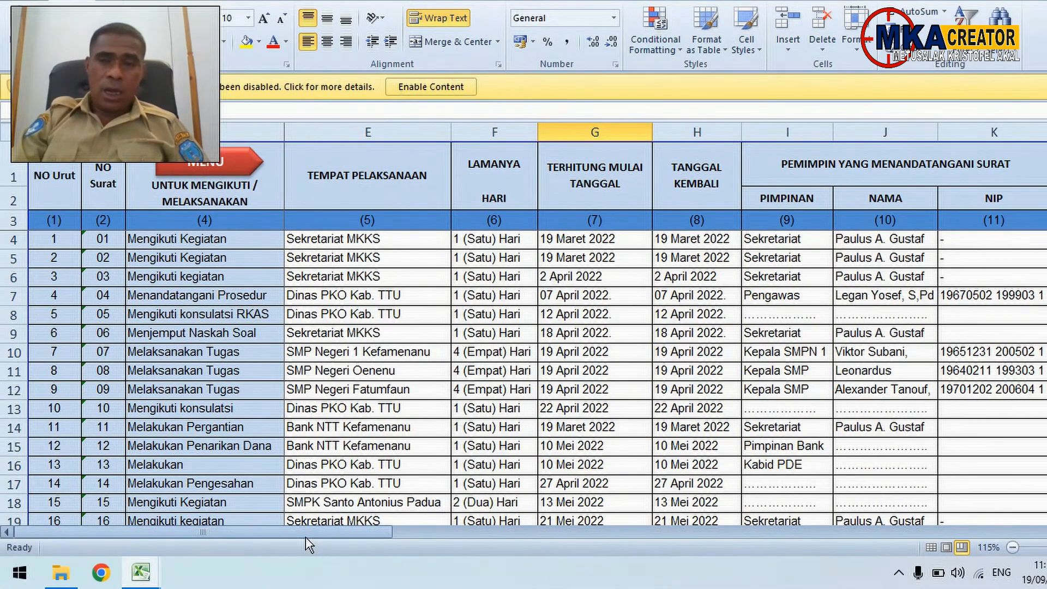
scroll(305, 538, right, 2)
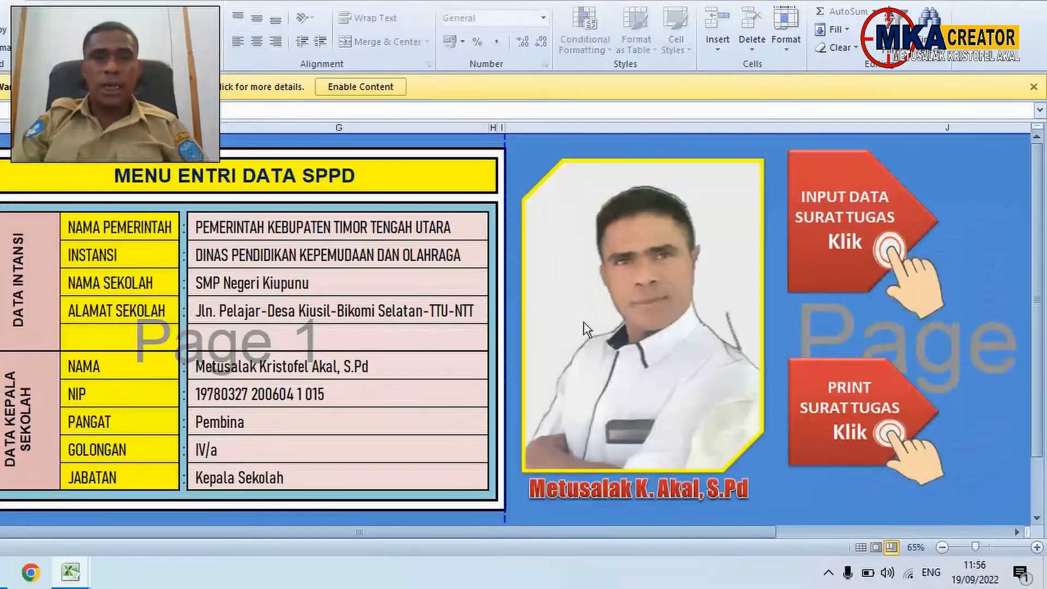